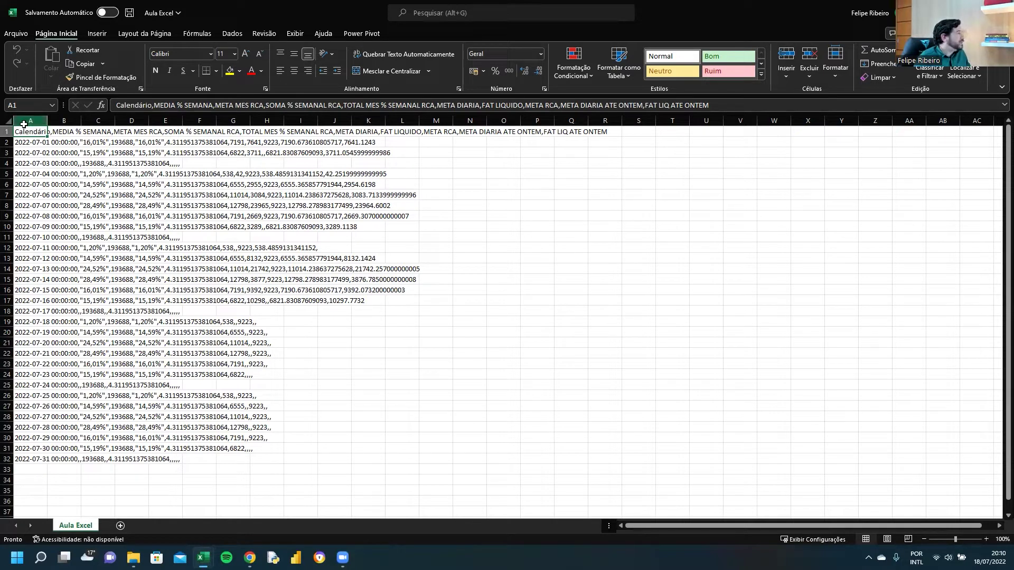
Start a Text to Columns conversion on column A, with the original data type set to delimited.
left_click(39, 152)
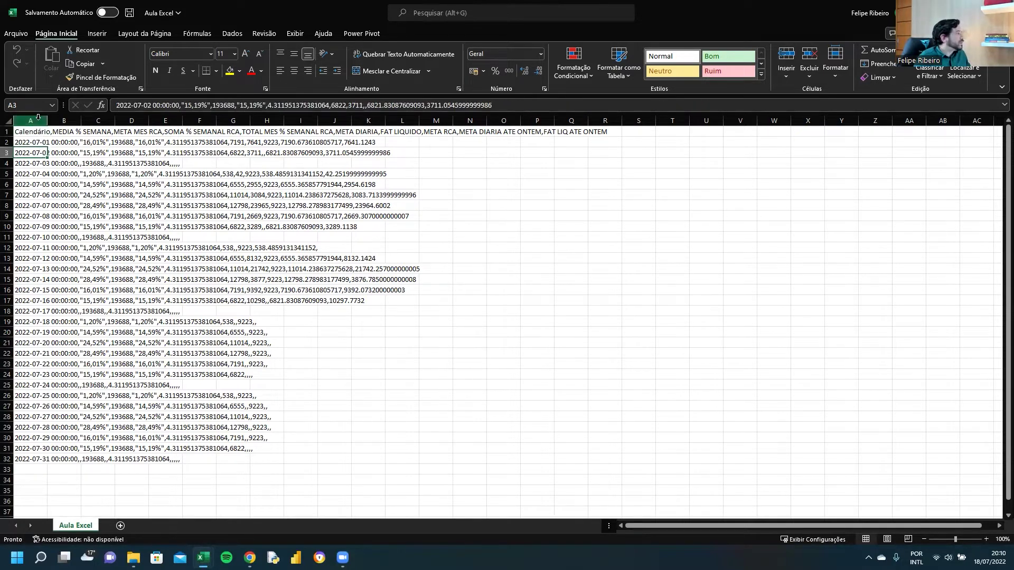
left_click_drag(35, 121, 39, 142)
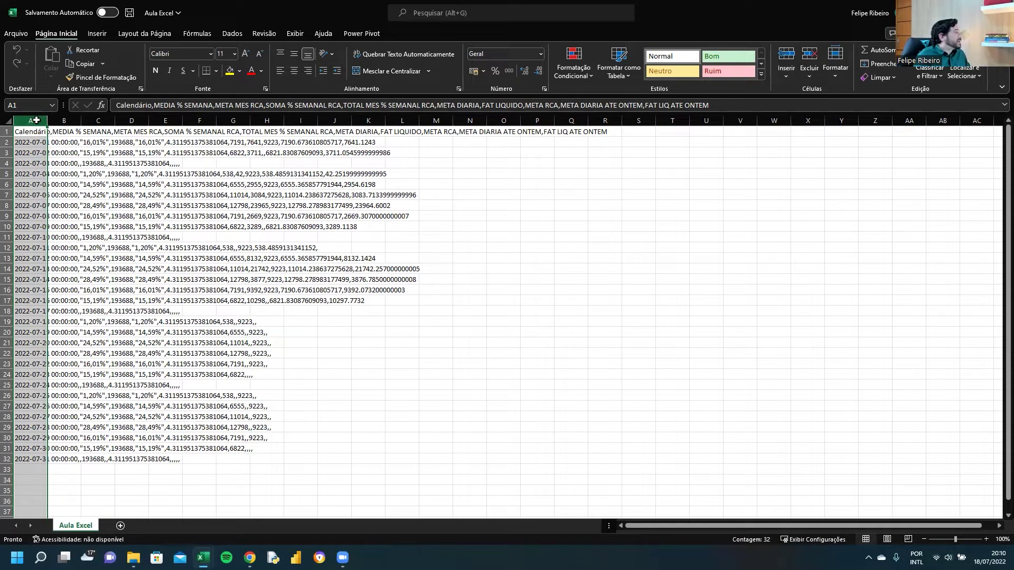
left_click(30, 163)
left_click(29, 116)
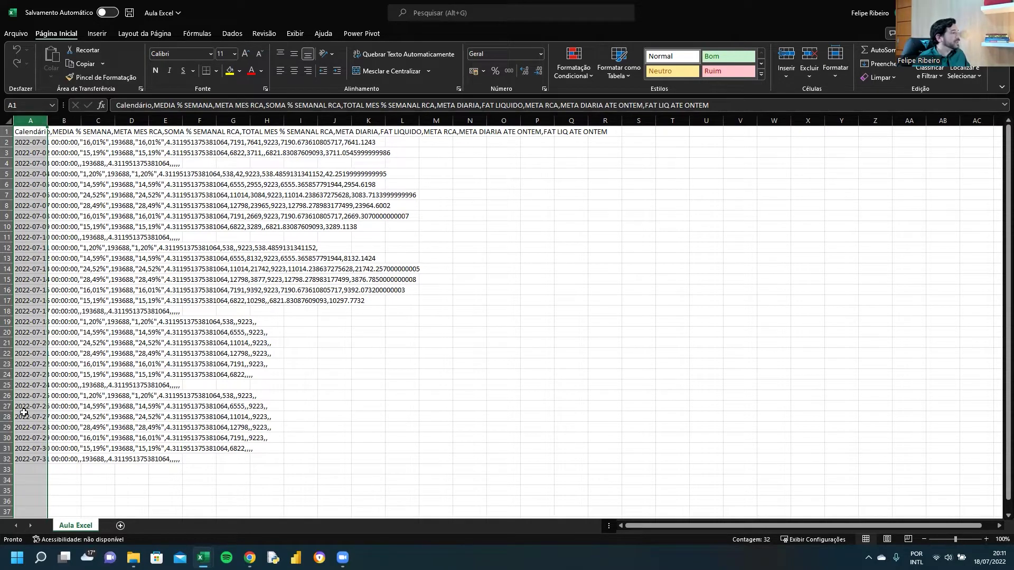
left_click(230, 34)
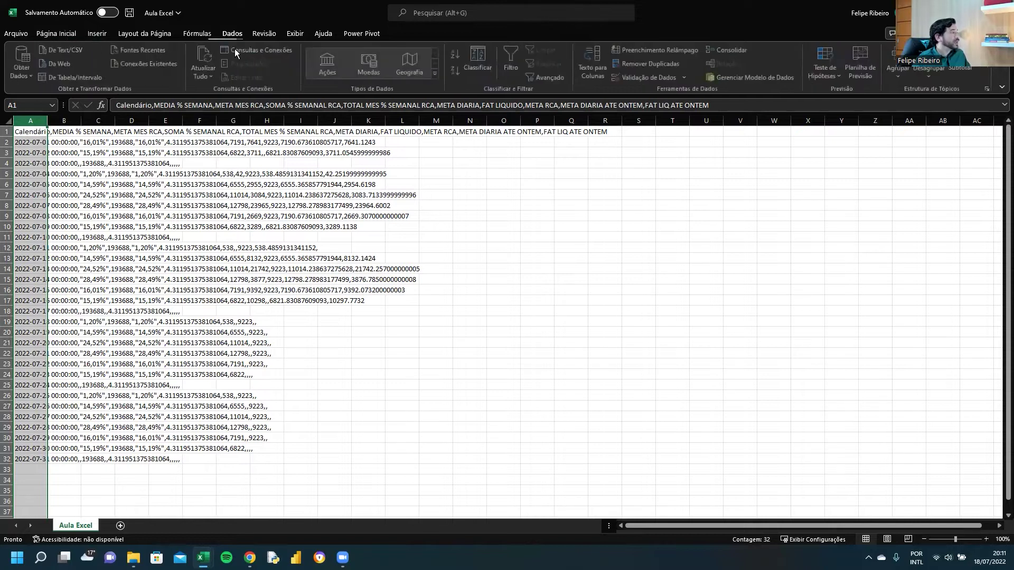
left_click(594, 65)
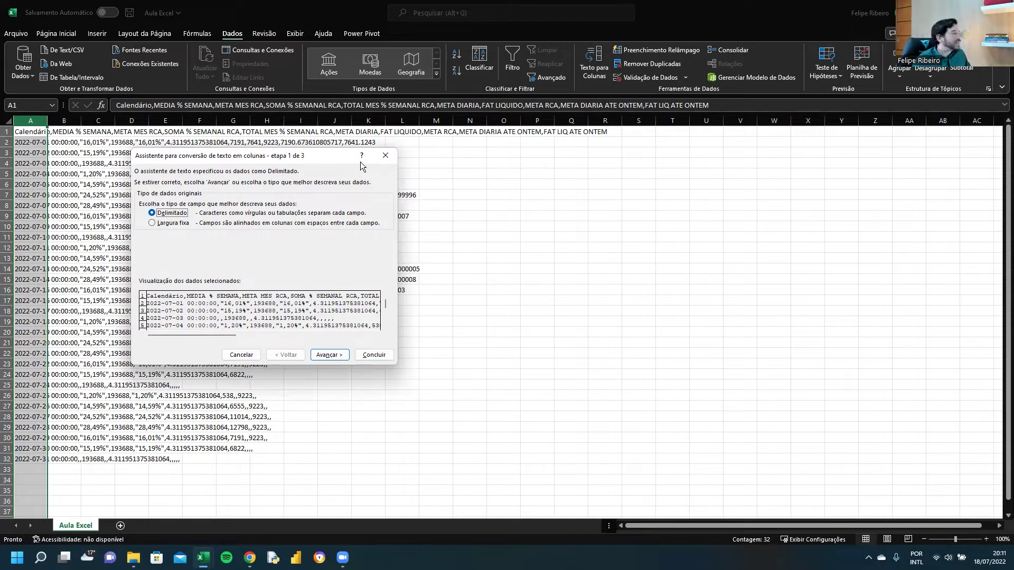
left_click_drag(304, 159, 465, 197)
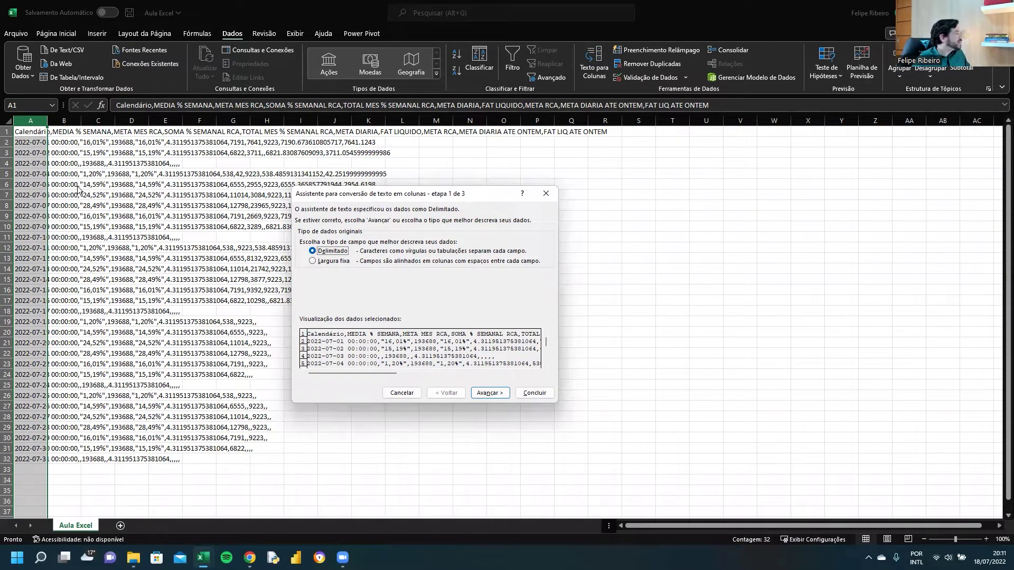
left_click(490, 393)
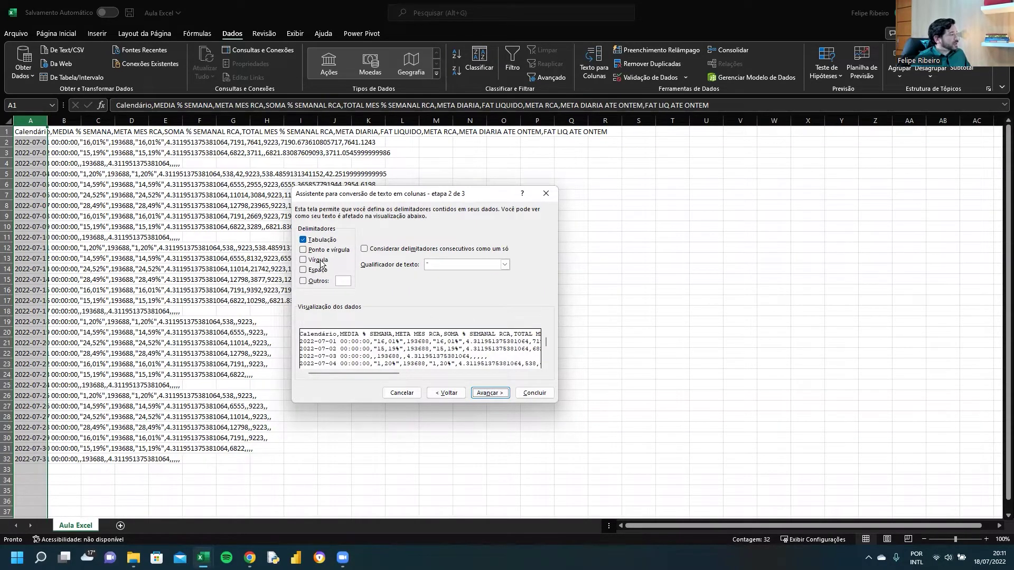
Split column A into separate columns using the comma as the only delimiter, with tab turned off, and finish the conversion.
left_click(322, 261)
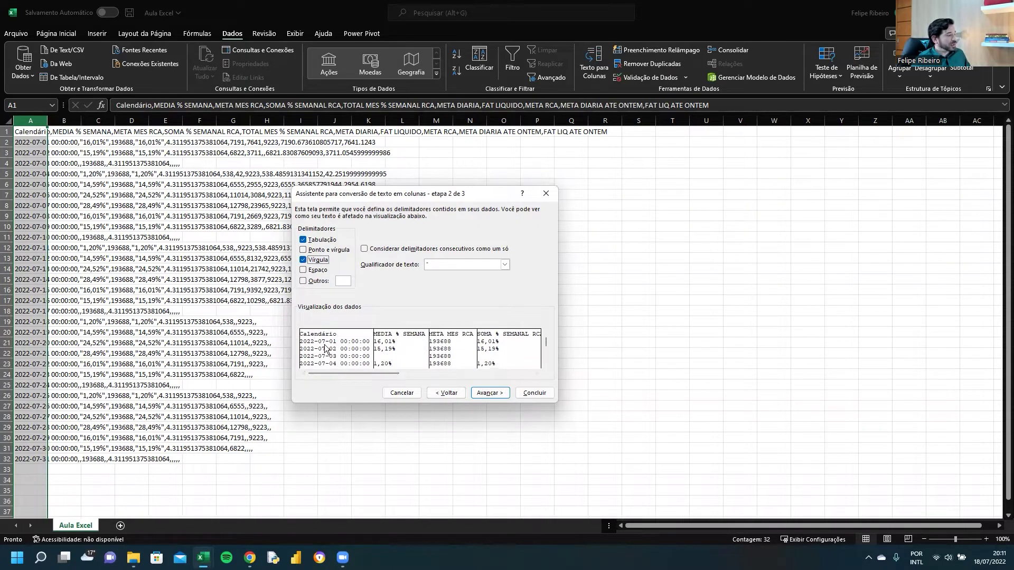
left_click(305, 241)
left_click_drag(373, 374, 481, 376)
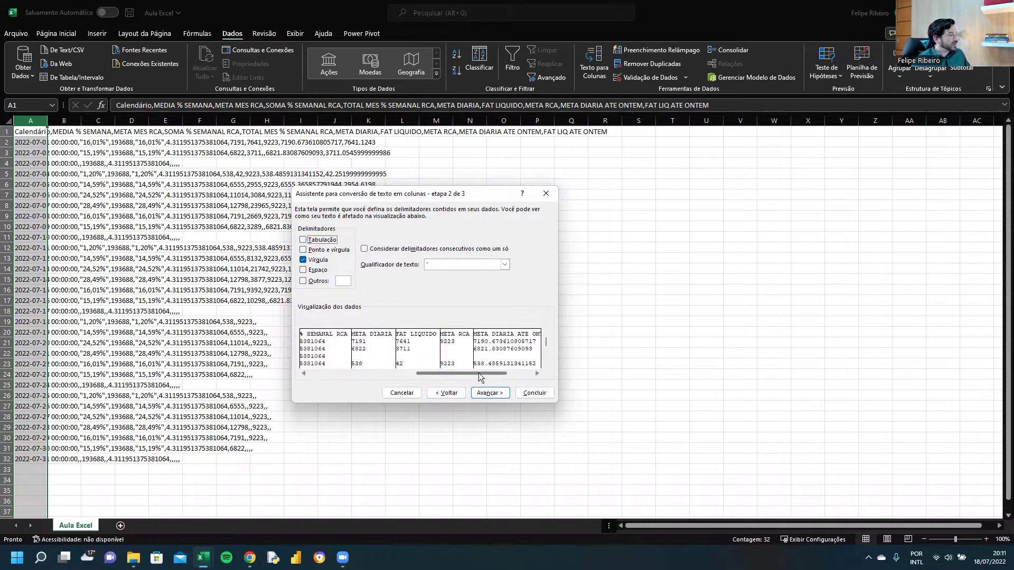
left_click(535, 394)
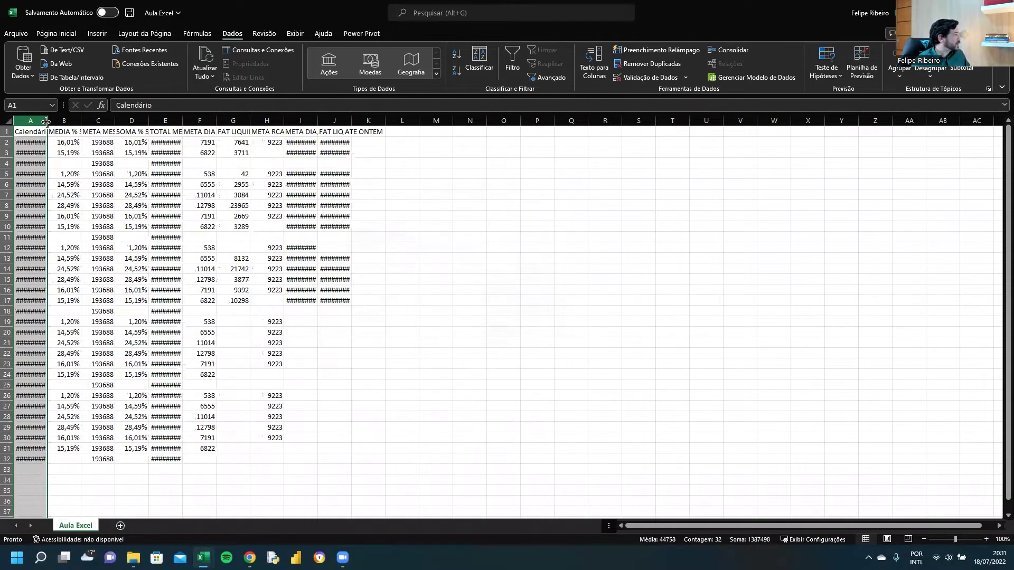
Autofit the width of all columns in the worksheet.
key("ctrl+a")
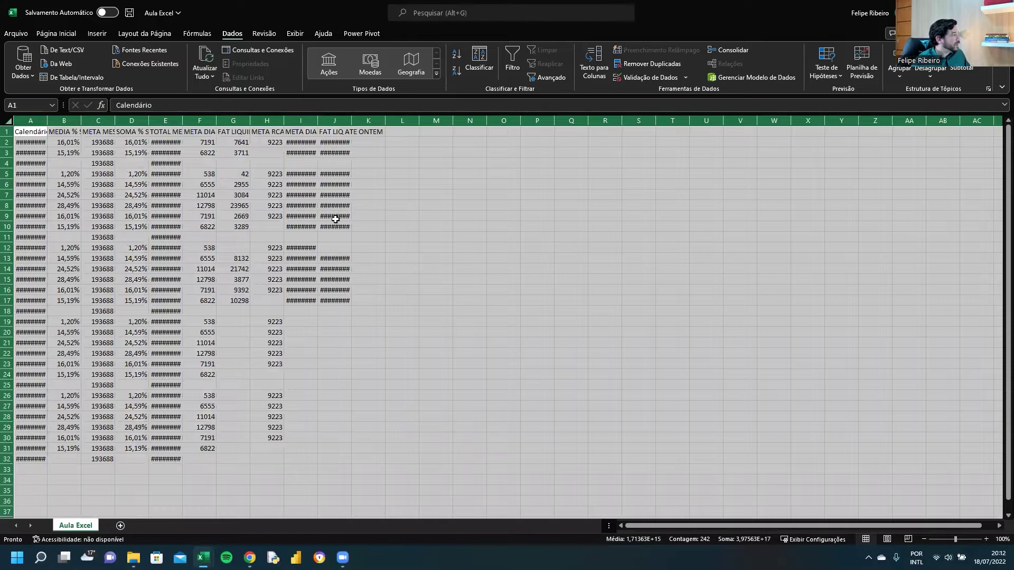
key("alt+h")
key("o")
key("i")
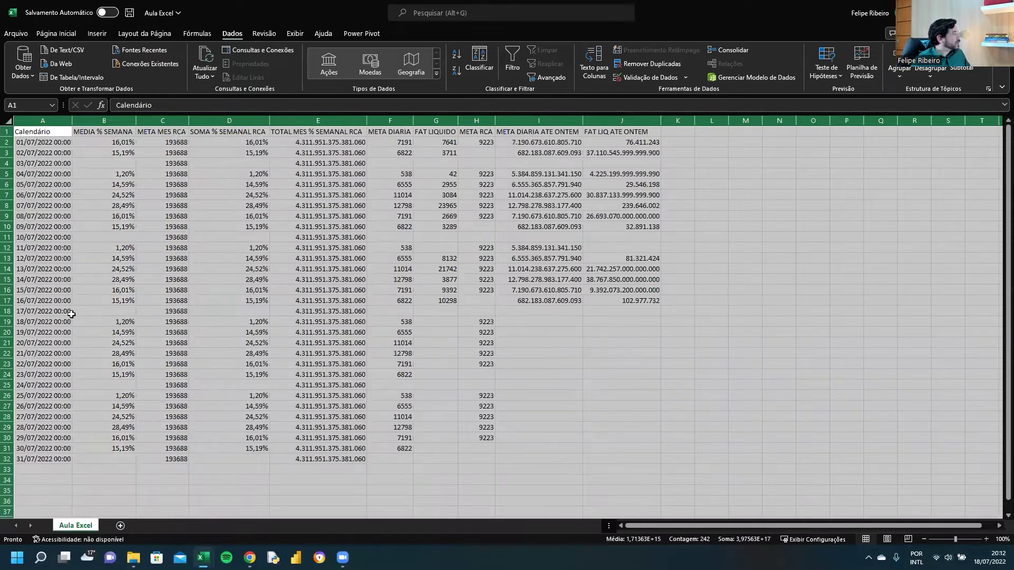
Examine the split data in the Calendário, MEDIA % SEMANA and META MES RCA columns.
left_click(318, 290)
key("Down")
key("Down")
key("Down")
key("Down")
key("Down")
key("Down")
key("Down")
key("Down")
key("Down")
key("Down")
key("Down")
key("Down")
key("Down")
key("Down")
key("Down")
key("Down")
key("Down")
key("Down")
key("Up")
key("Up")
key("Up")
key("Up")
key("Up")
key("Up")
key("Up")
key("Up")
key("Up")
key("Up")
key("Up")
key("Up")
key("Up")
key("Up")
key("Up")
key("Up")
key("Up")
key("Up")
key("Up")
key("Up")
key("Up")
key("Up")
key("Left")
key("Left")
key("Left")
key("Left")
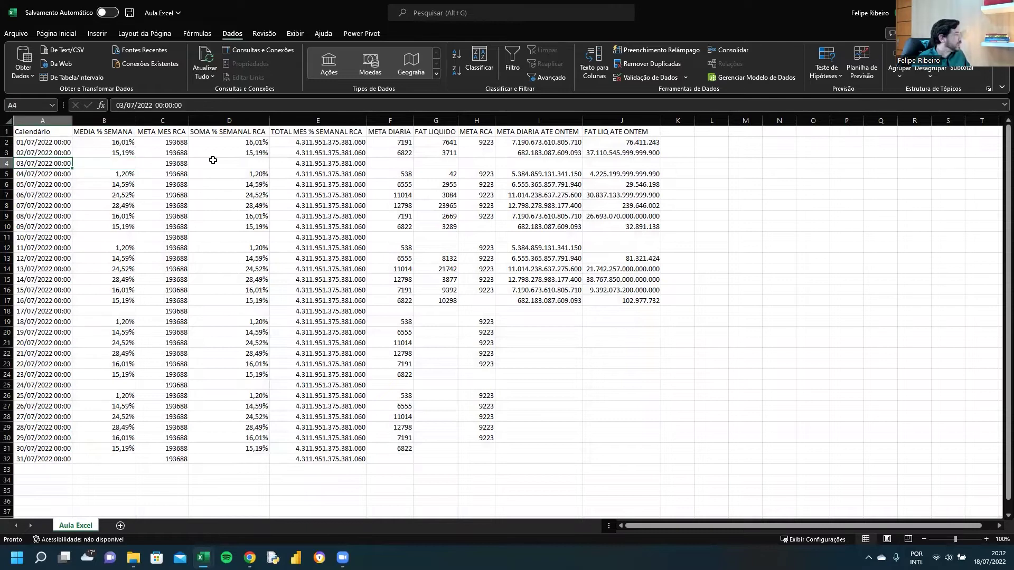
left_click_drag(106, 142, 127, 332)
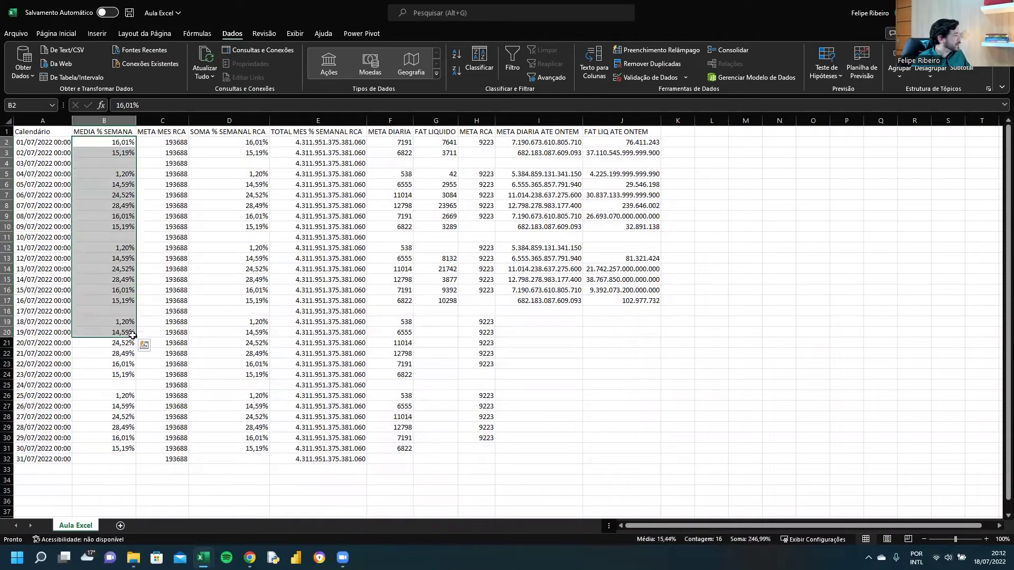
left_click(127, 333)
left_click_drag(101, 145, 105, 169)
left_click(122, 251)
left_click(127, 279)
left_click_drag(168, 164, 193, 261)
left_click(170, 311)
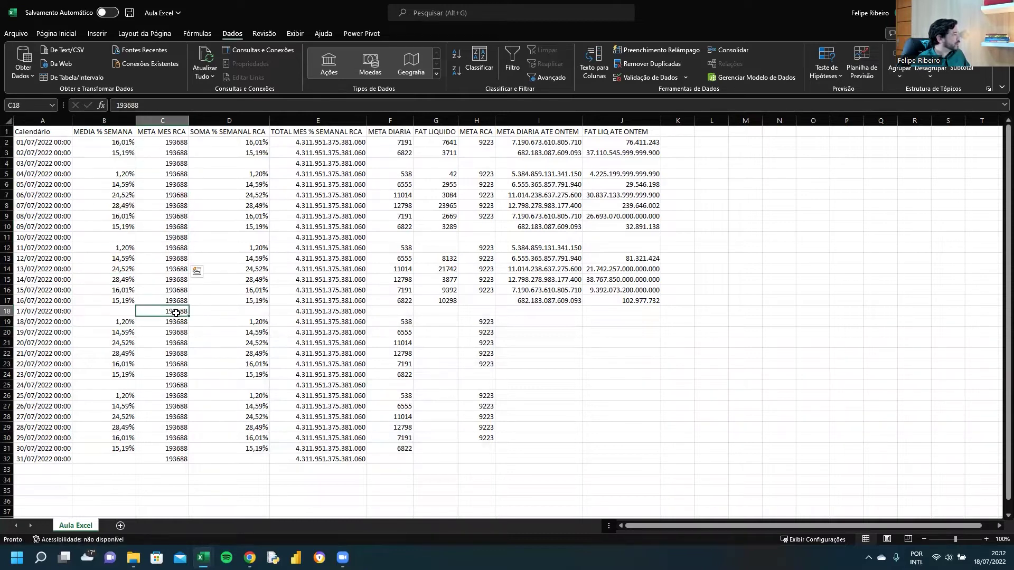
Apply the thousands-separator comma style to the META MES RCA values in C2:C32.
left_click_drag(181, 142, 174, 459)
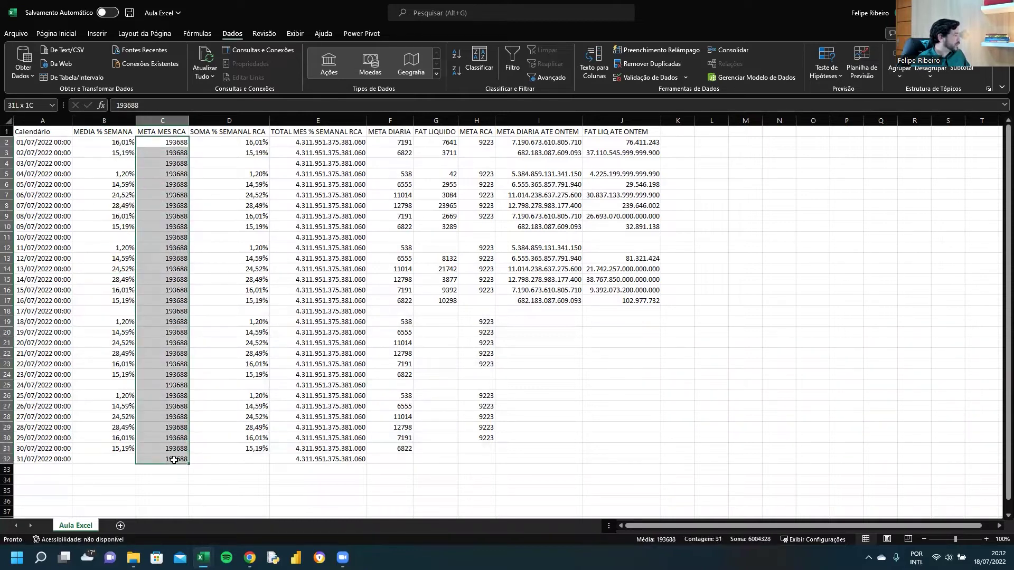
left_click(66, 34)
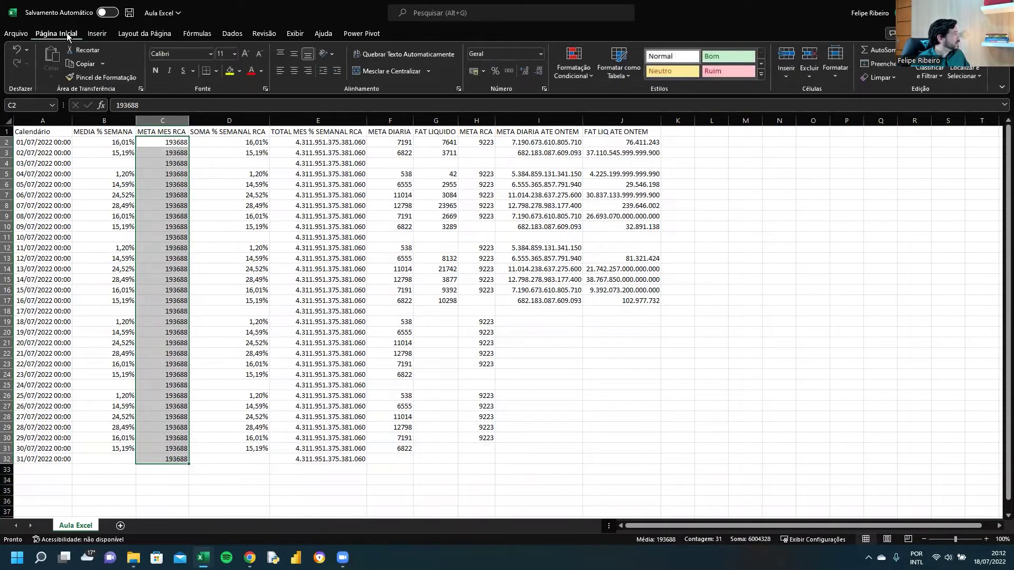
left_click(508, 71)
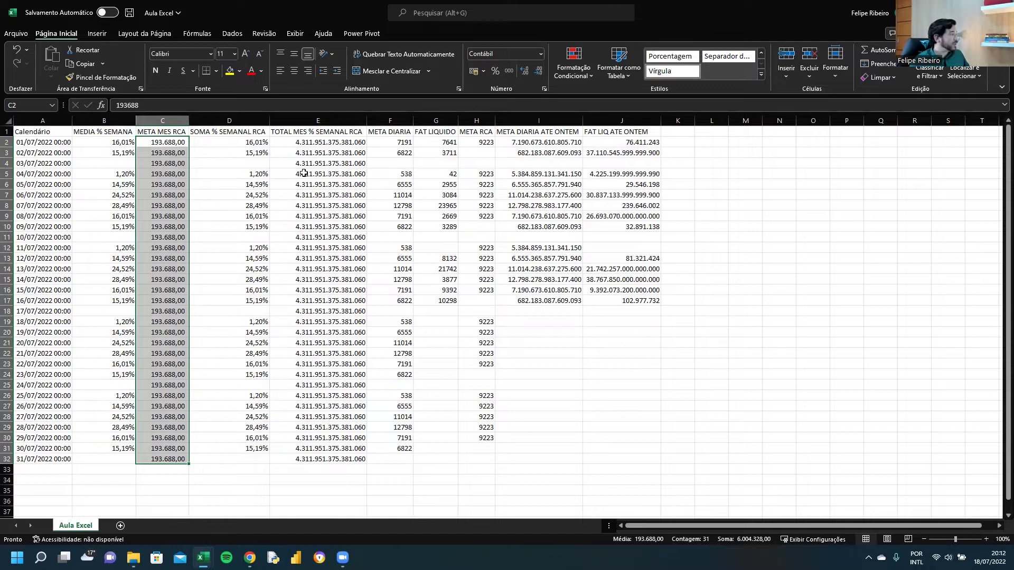
Apply the thousands-separator comma style to the META DIARIA, FAT LIQUIDO and META RCA values in F2:H32.
left_click_drag(325, 154, 319, 164)
left_click_drag(333, 460, 342, 145)
left_click_drag(343, 194, 322, 149)
left_click(324, 151)
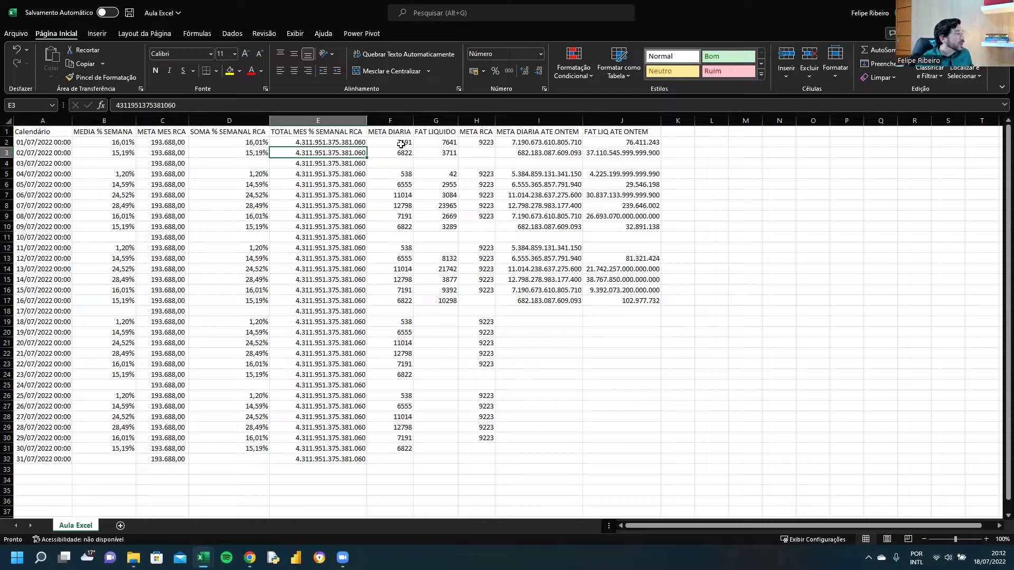
left_click_drag(404, 143, 478, 461)
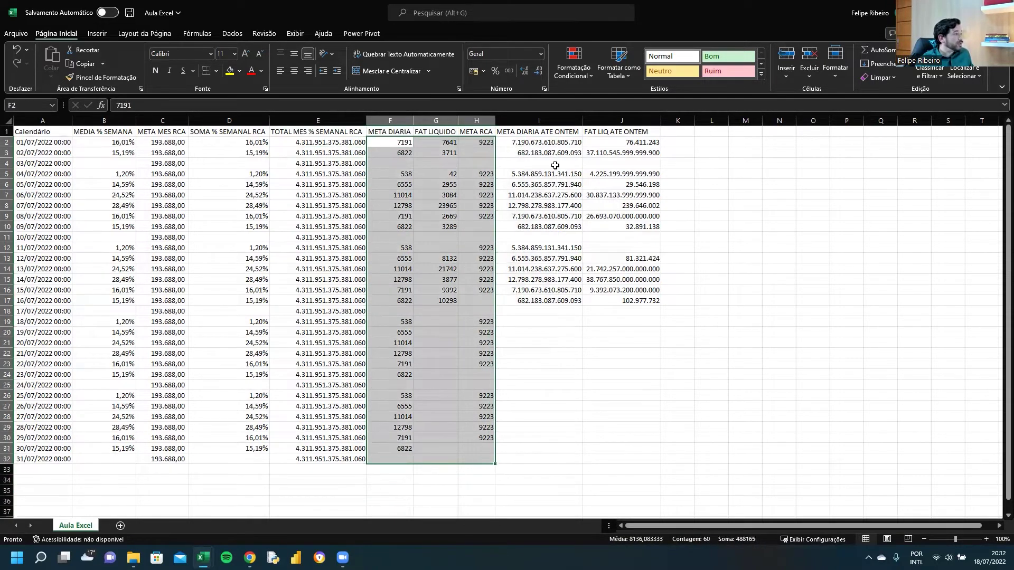
left_click(509, 72)
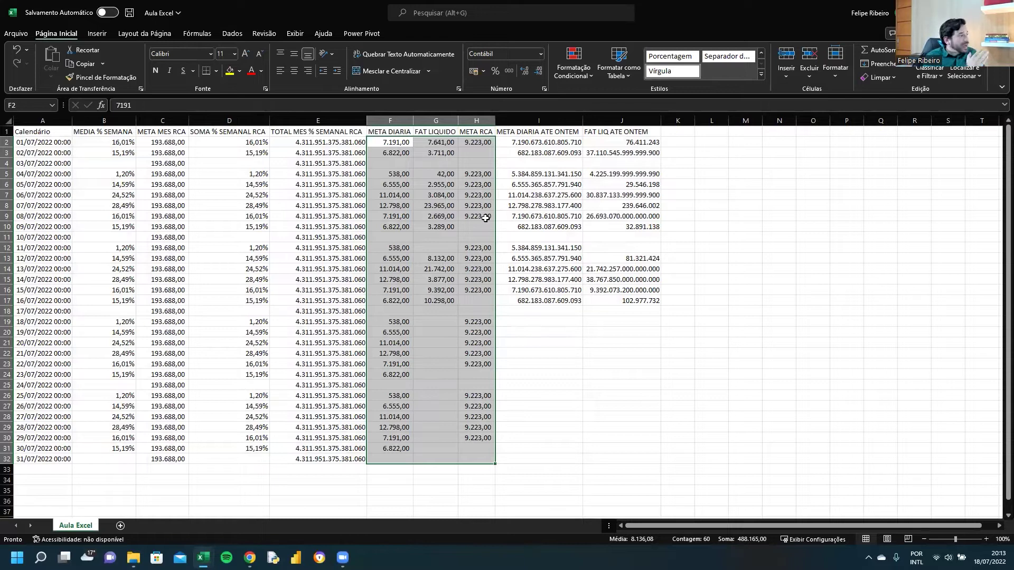
Review the formatted values in columns F to H and compare them with the TOTAL MES % SEMANAL RCA column.
left_click(449, 213)
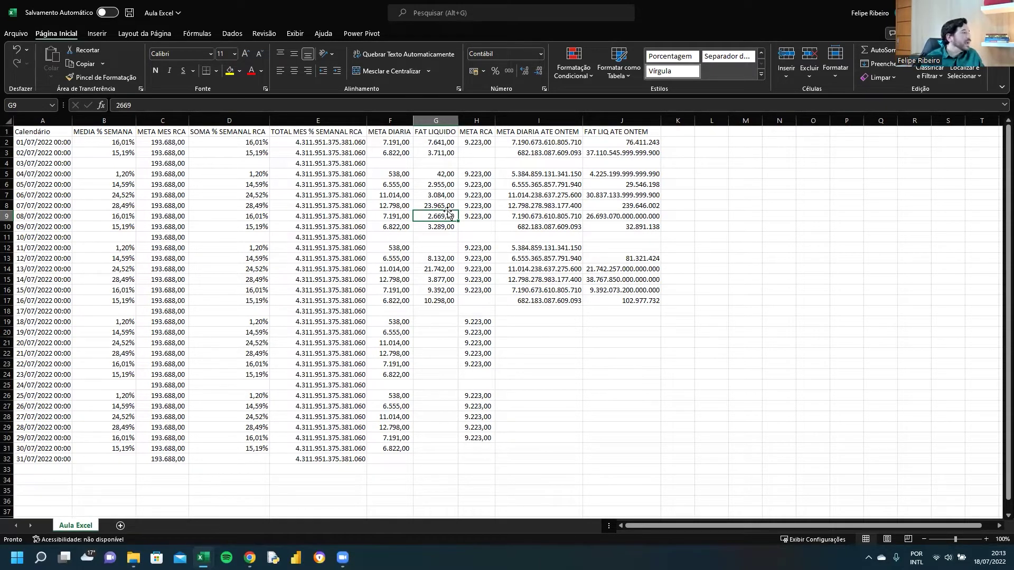
left_click_drag(436, 146, 442, 317)
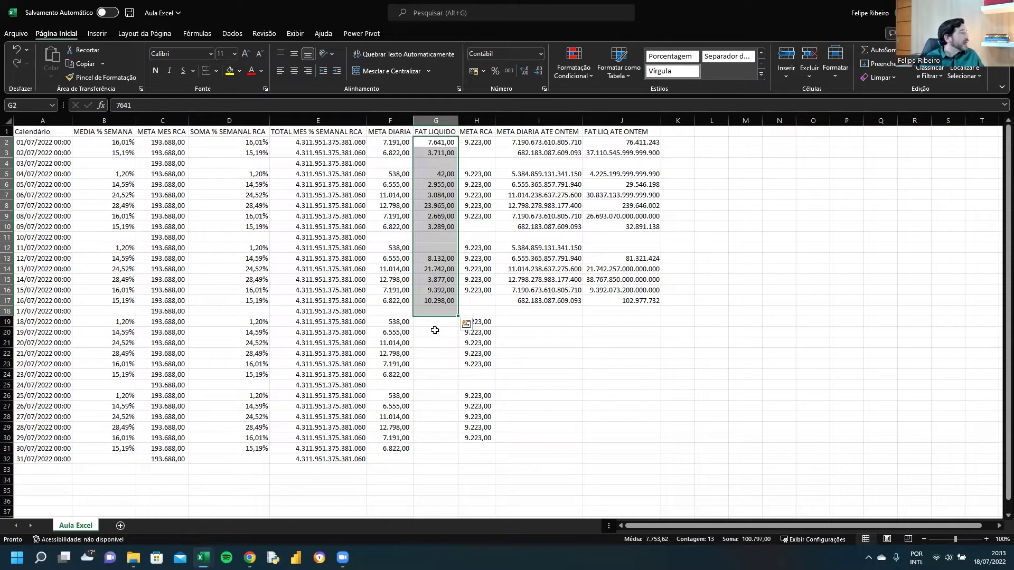
left_click(391, 136)
left_click_drag(391, 136, 467, 444)
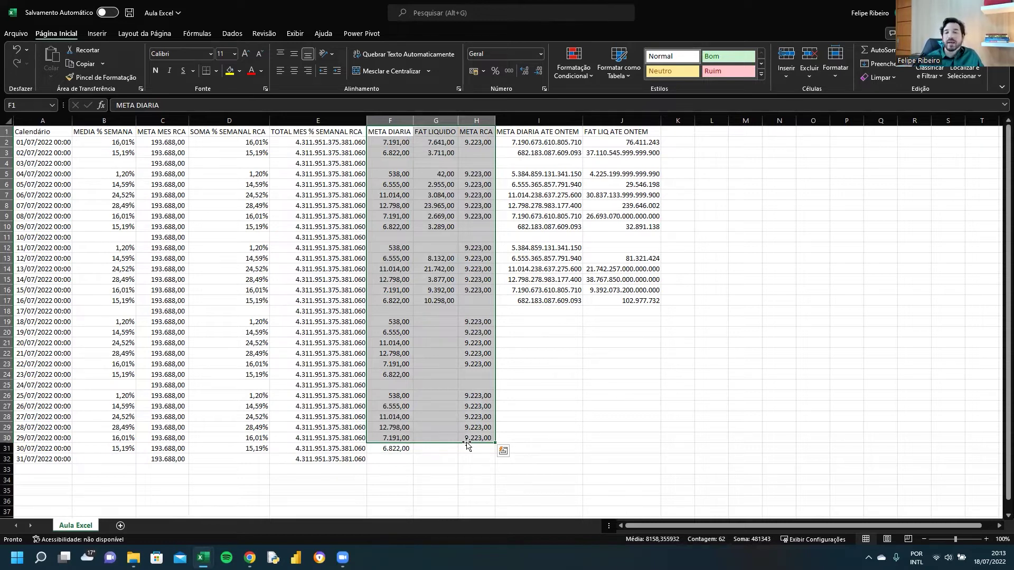
left_click(313, 141)
left_click(316, 120)
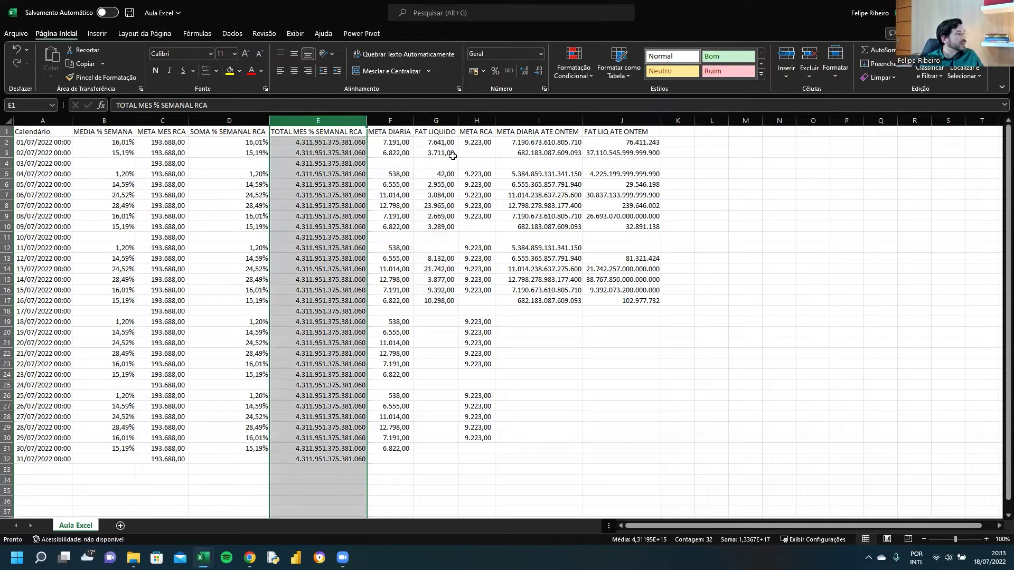
left_click(312, 226)
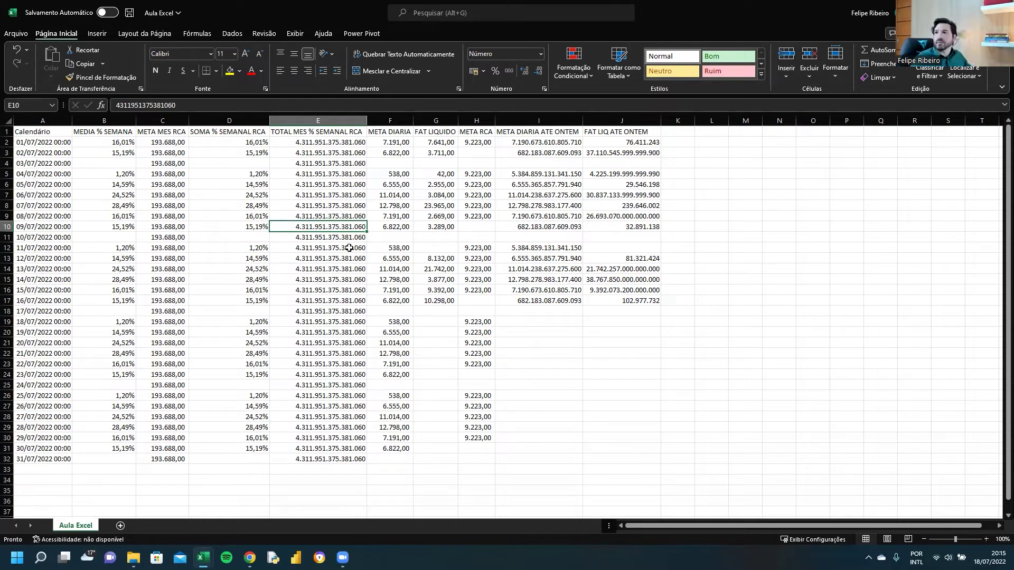
left_click(238, 246)
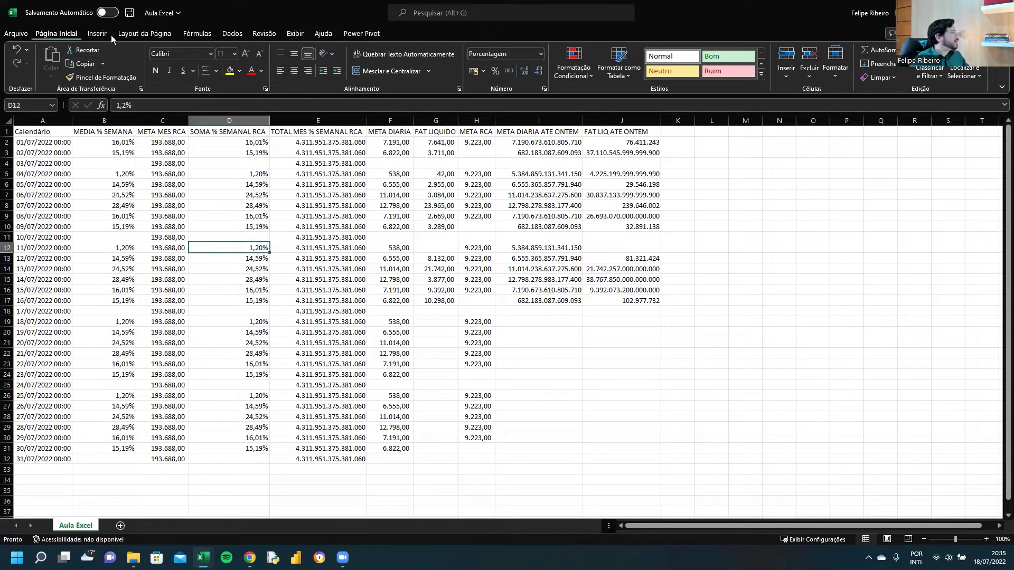
left_click(232, 33)
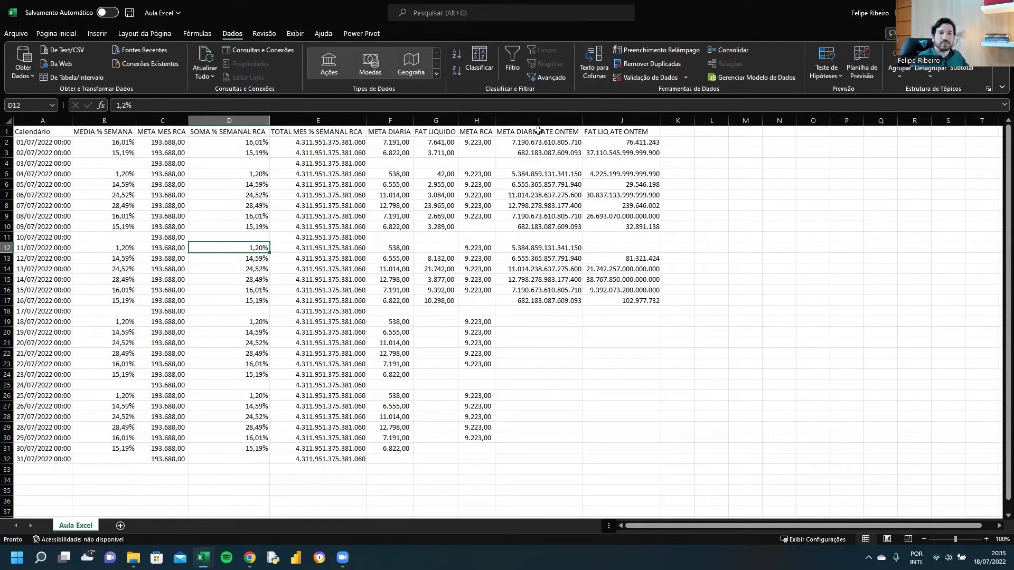
left_click(362, 227)
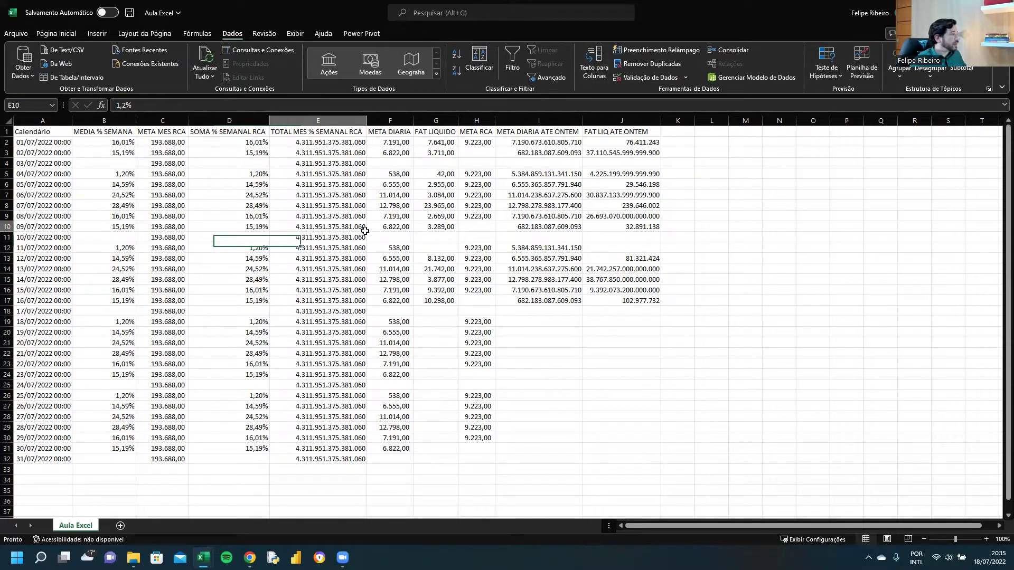
Close Aula Excel.csv without saving the changes and create a new blank workbook.
key("ctrl+w")
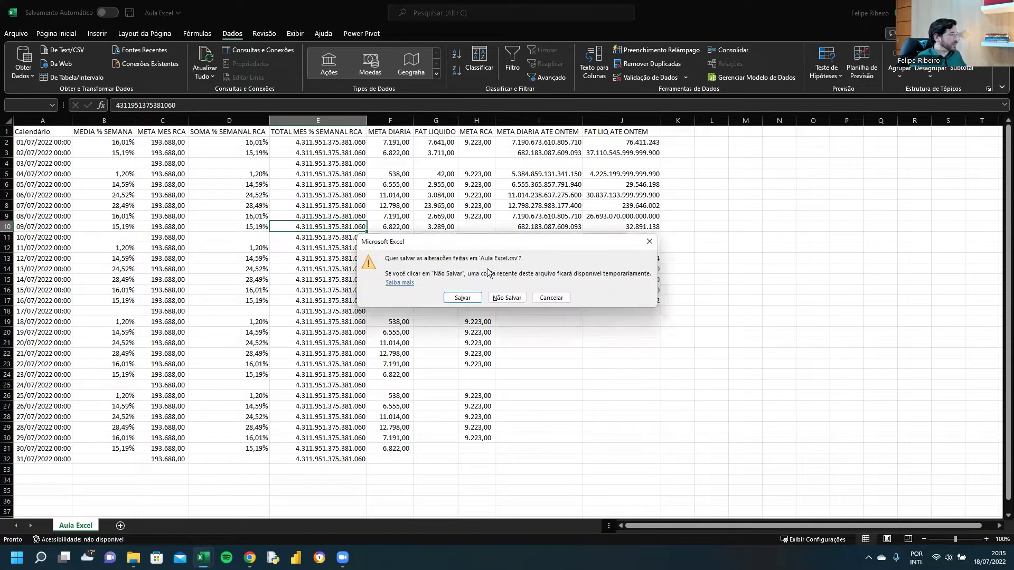
left_click(507, 298)
key("ctrl+n")
left_click(220, 232)
key("Left")
key("Left")
key("Left")
key("Left")
key("Left")
key("Left")
key("ctrl+Up")
key("Down")
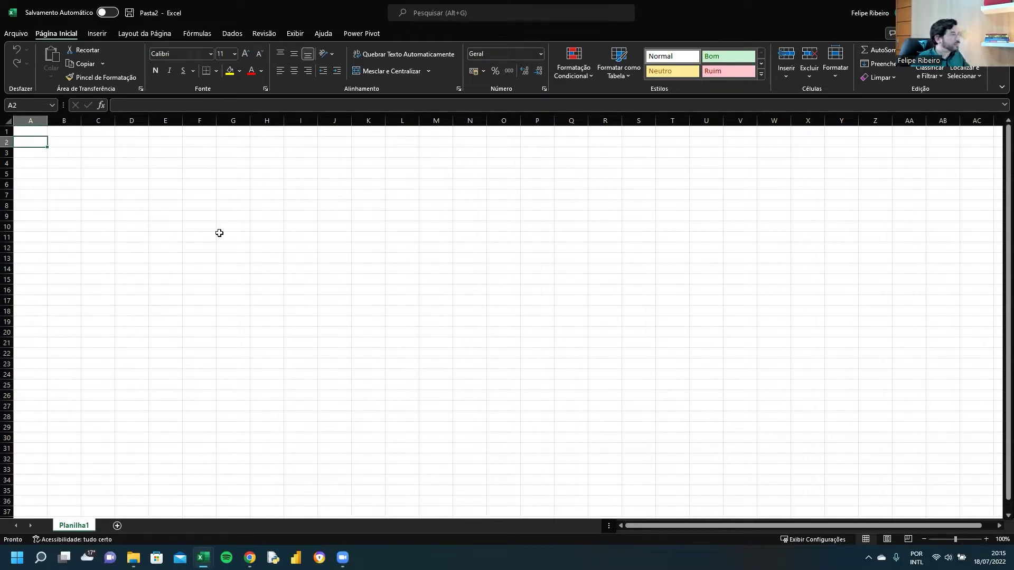
left_click(179, 234)
key("Up")
key("Up")
key("Up")
key("Up")
key("Left")
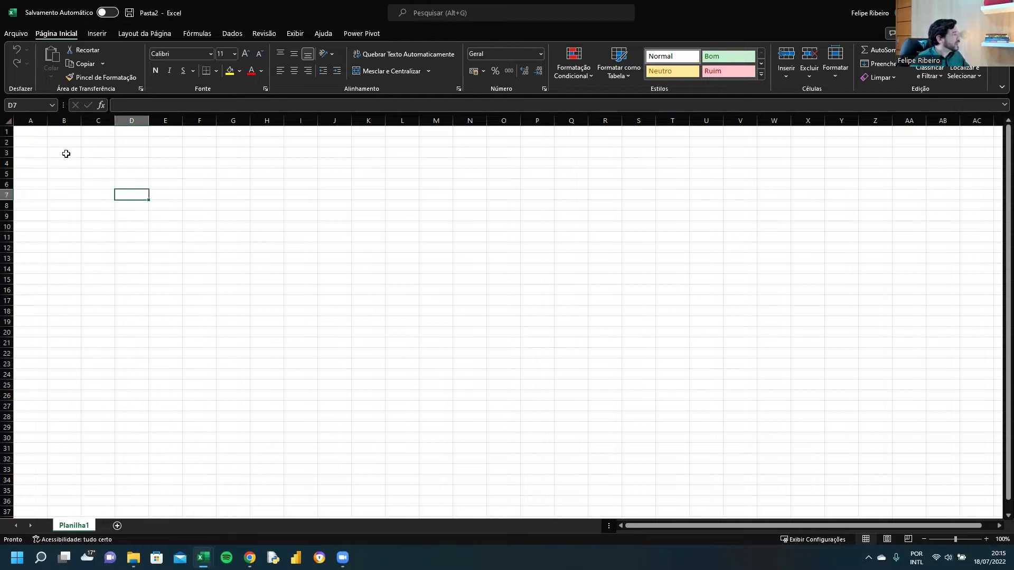
Start an external data import from an Excel workbook with cell A1 of the blank sheet selected.
left_click(41, 131)
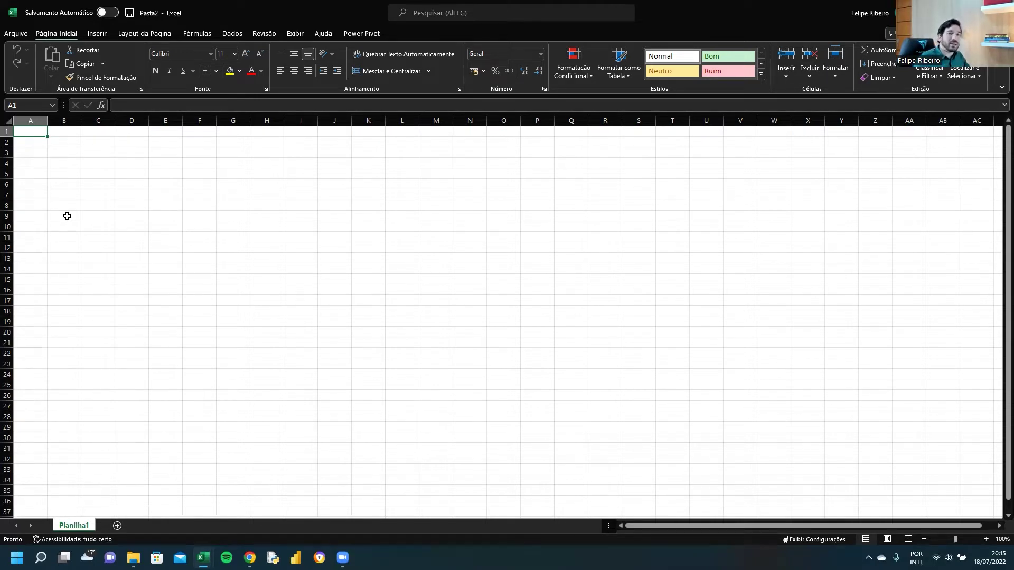
left_click(232, 35)
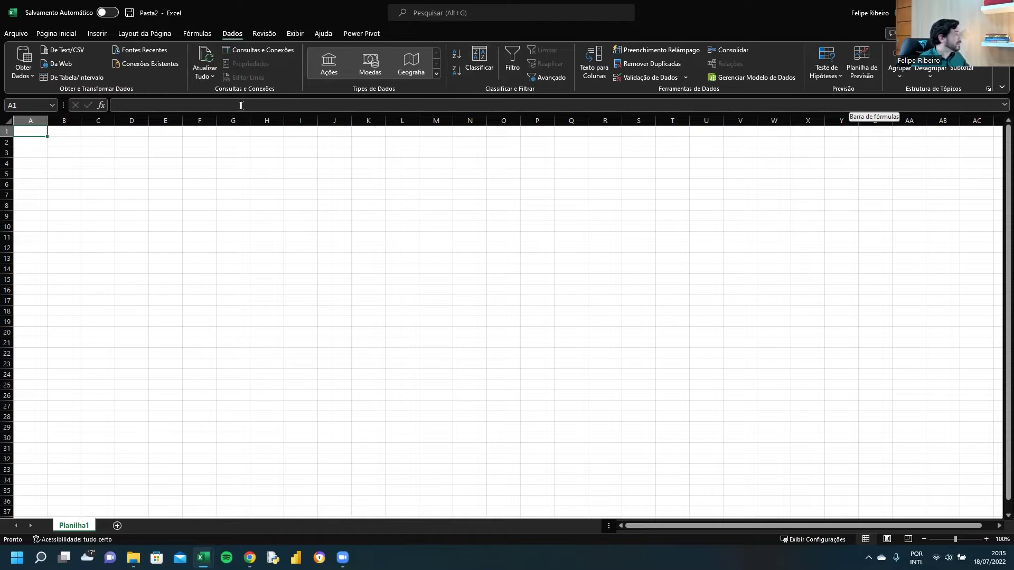
left_click(25, 79)
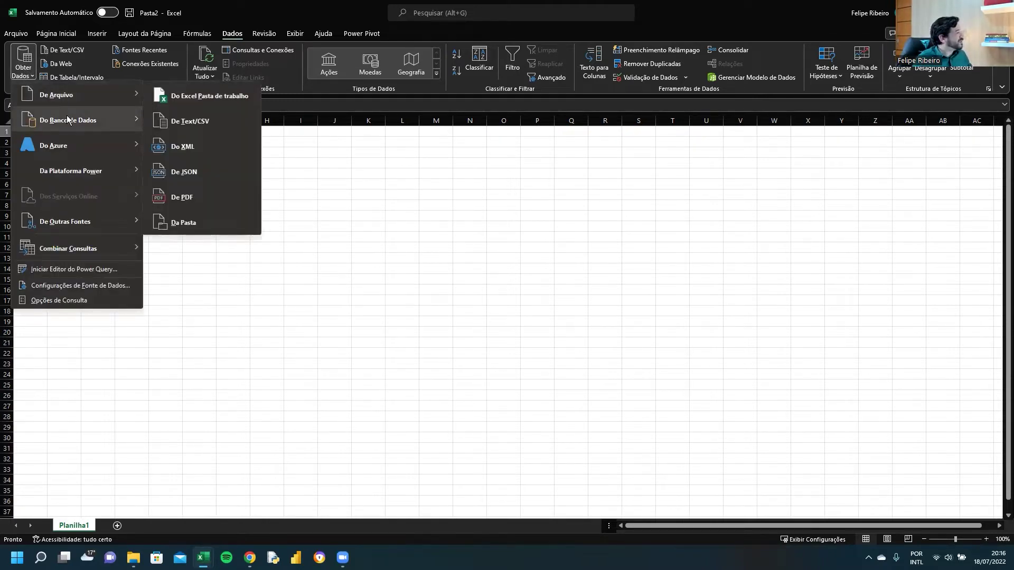
mouse_move(68, 120)
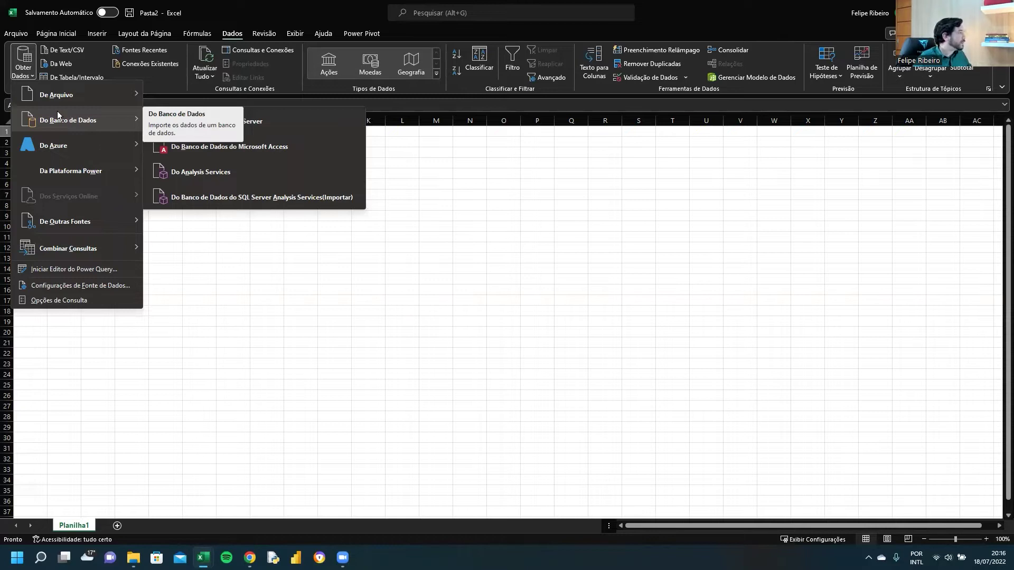
mouse_move(92, 97)
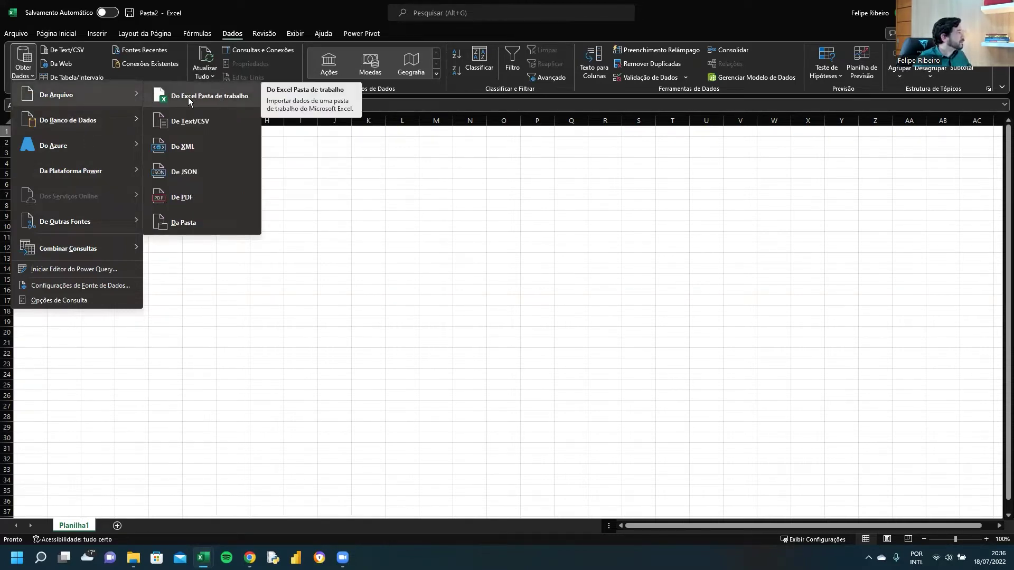
left_click(29, 73)
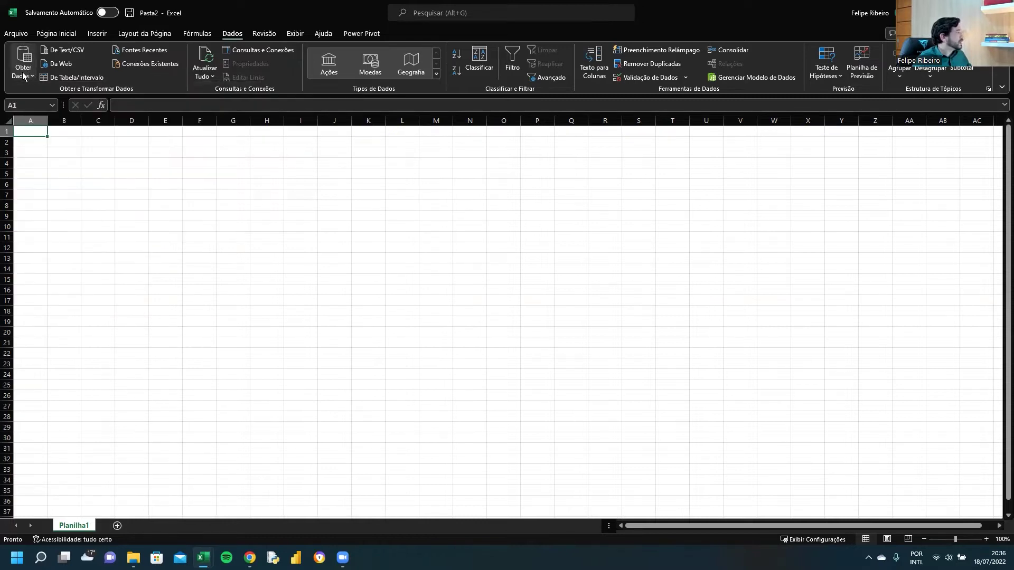
left_click(26, 78)
mouse_move(73, 96)
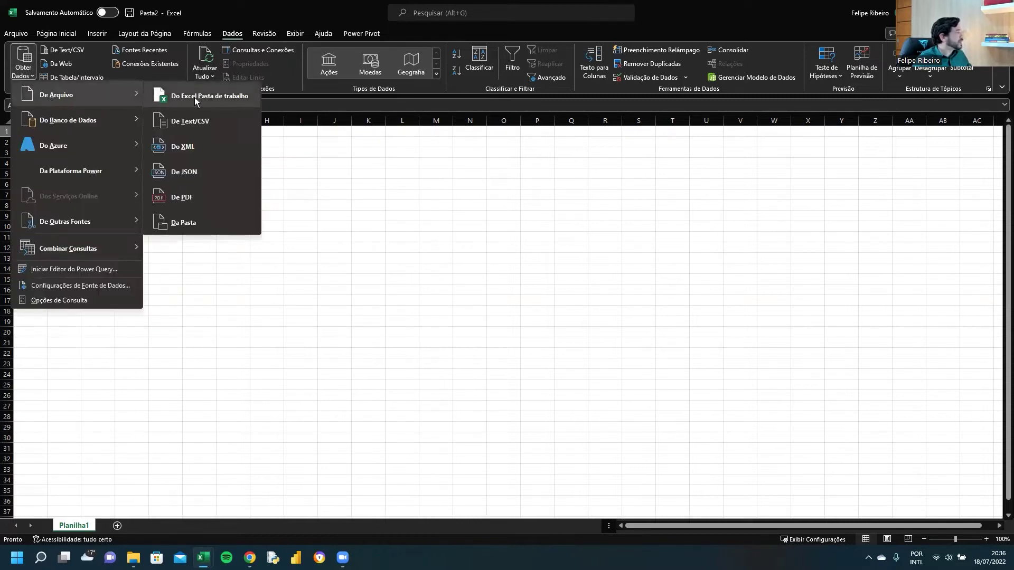
left_click(216, 97)
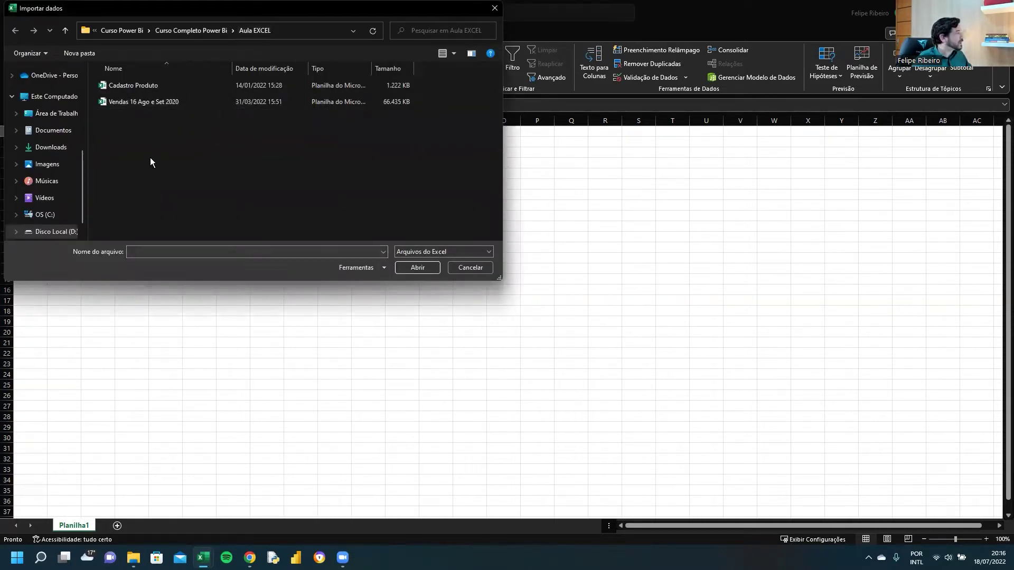
Import the file Vendas 16 Ago e Set 2020 from the Aula EXCEL folder.
left_click(135, 85)
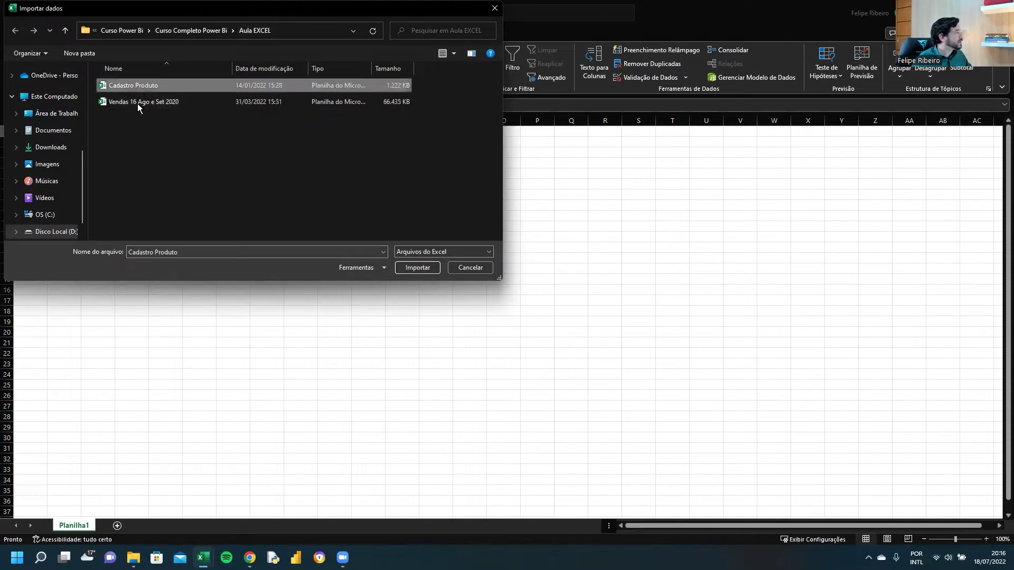
left_click(138, 103)
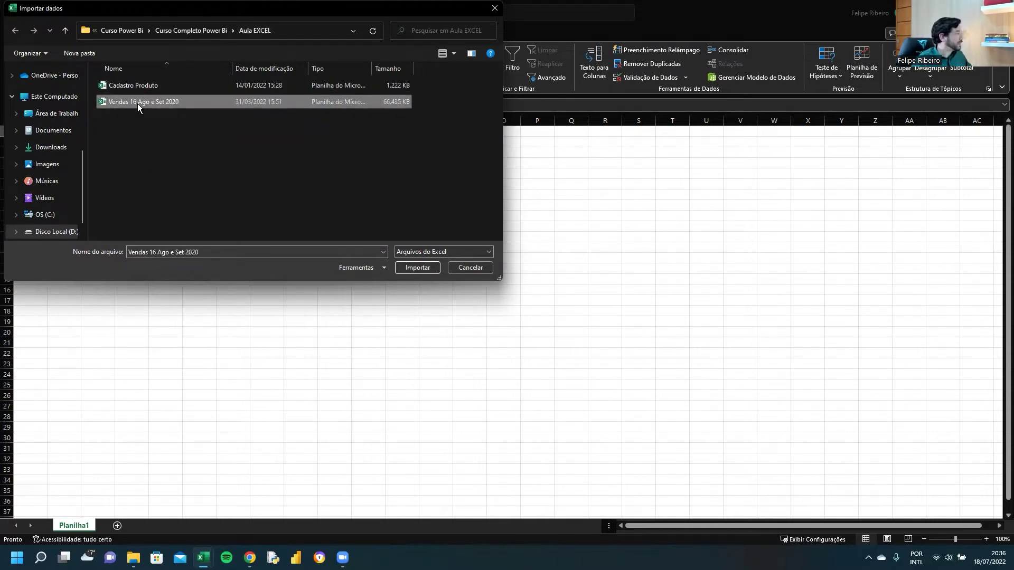
left_click(153, 101)
key("Escape")
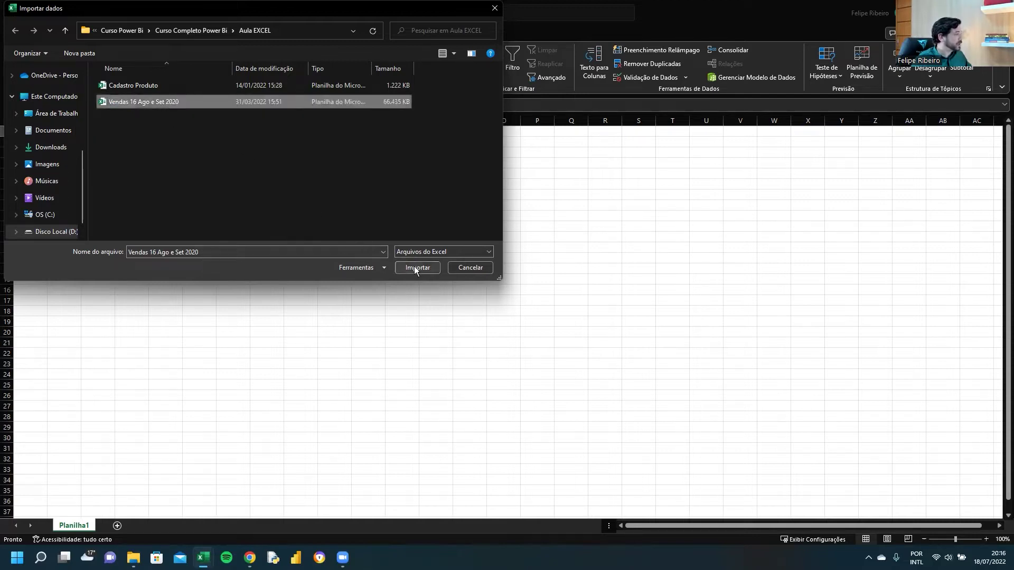
left_click(414, 266)
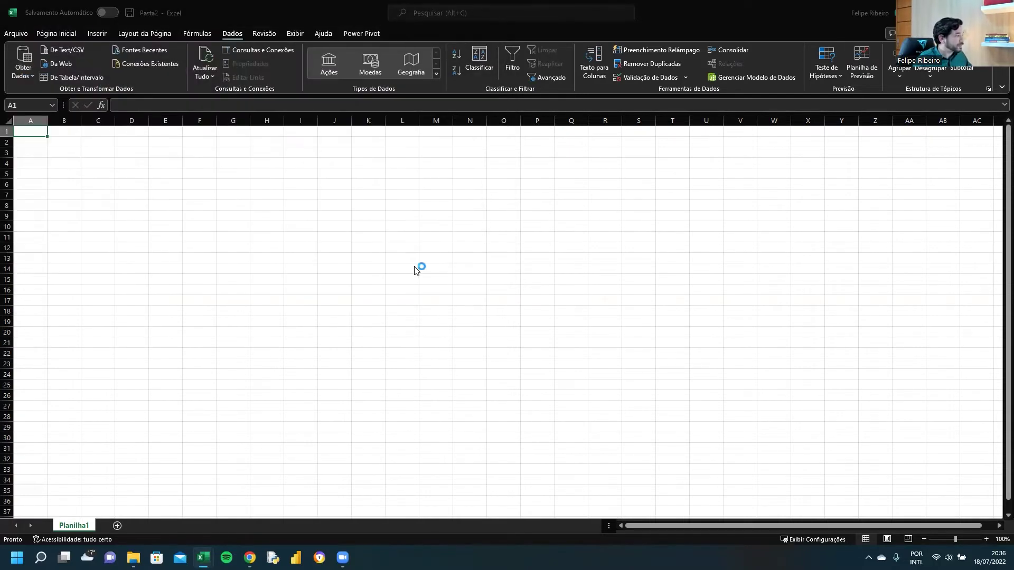
Select the Base Vendas sheet, open it for transformation in the Power Query Editor and maximize the editor.
left_click(346, 195)
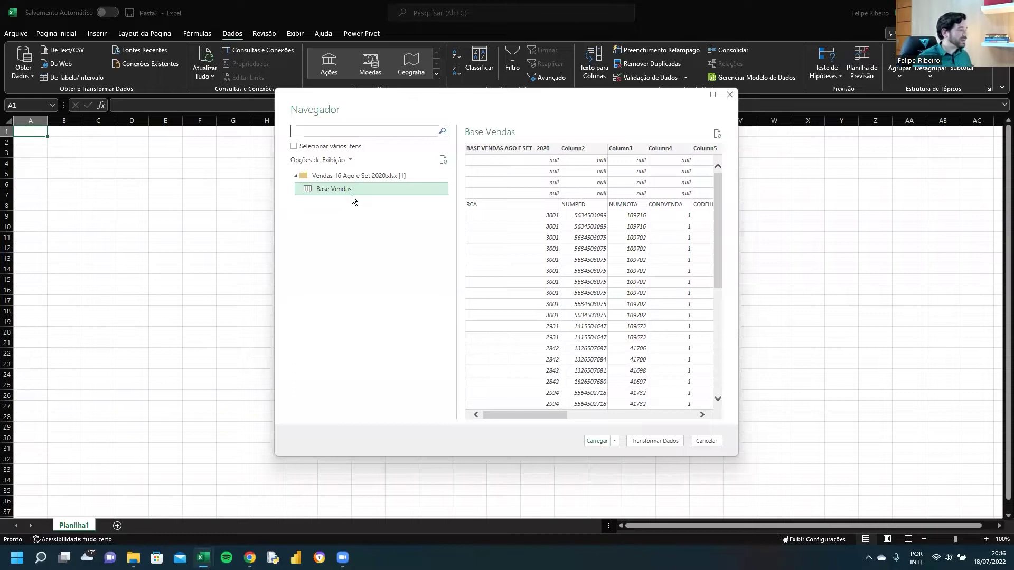
left_click(665, 440)
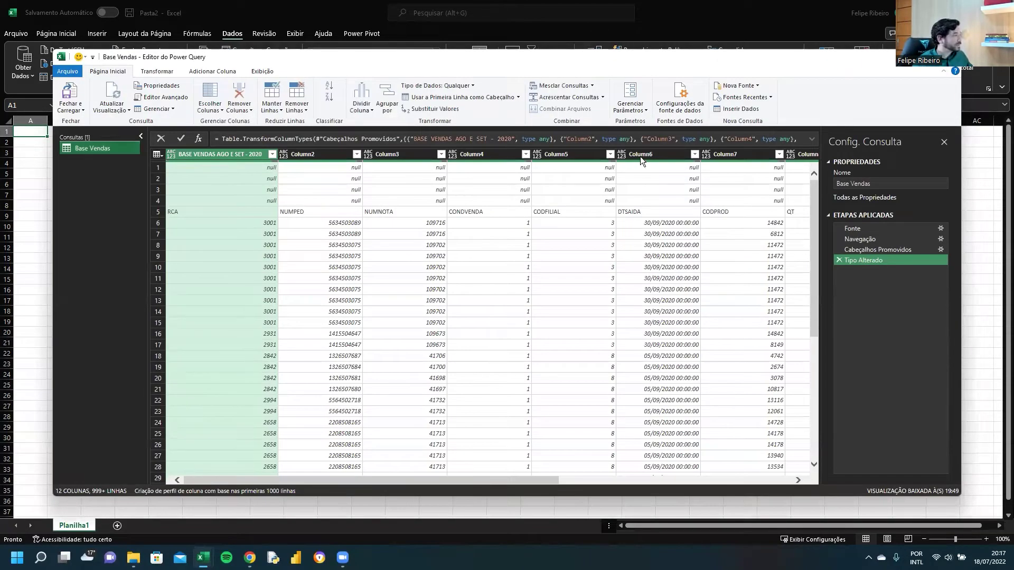
double_click(617, 56)
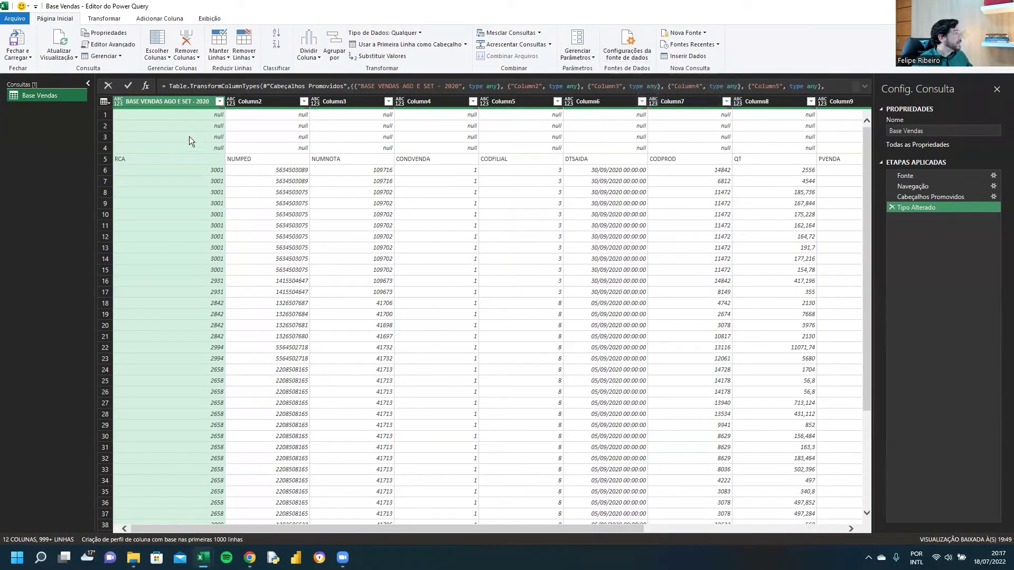
Try removing the top 4 rows of the Base Vendas query, and delete that applied step.
left_click(207, 129)
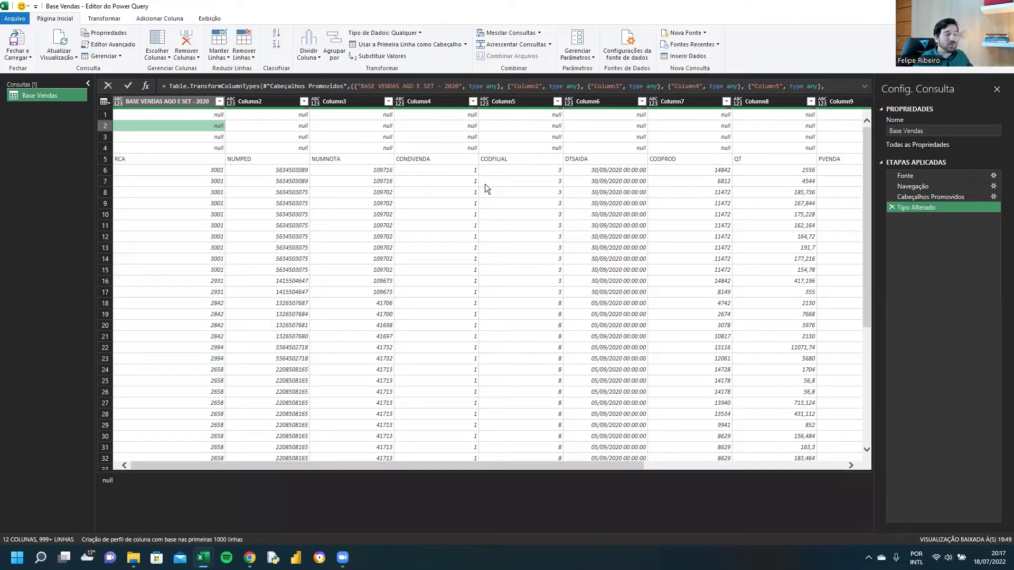
left_click(151, 116)
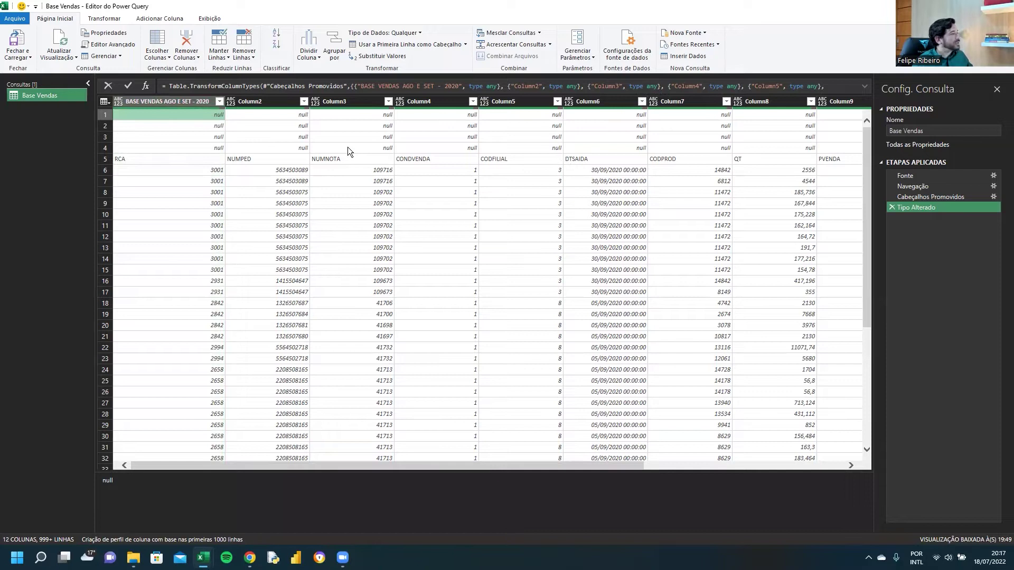
left_click(244, 53)
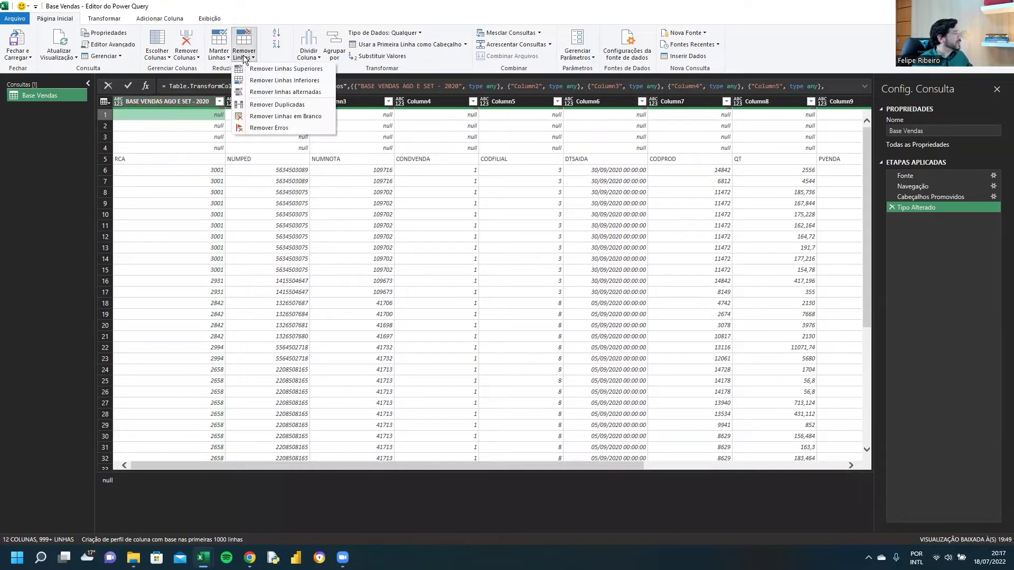
left_click(268, 69)
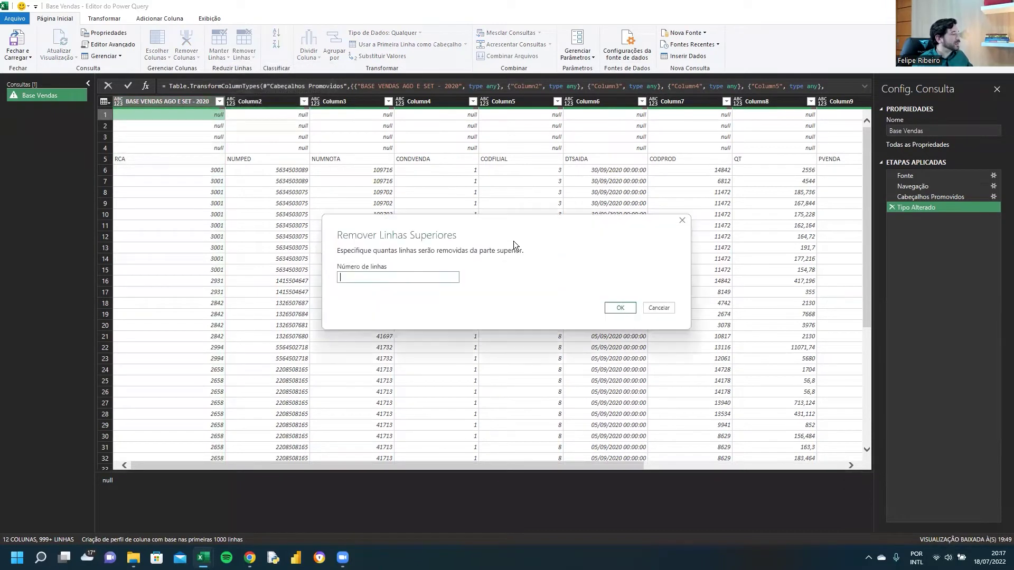
type("4")
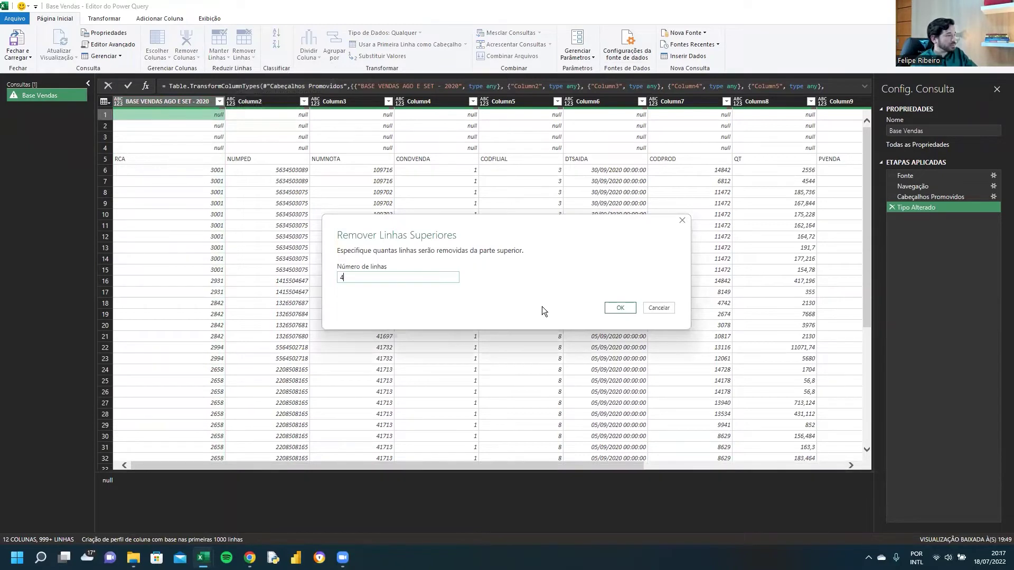
left_click(612, 307)
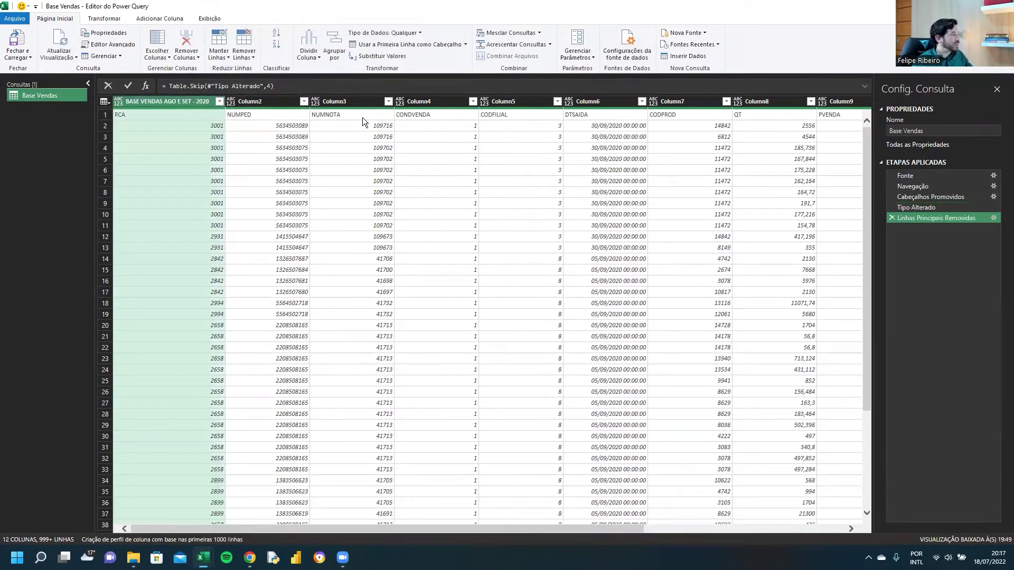
left_click(892, 218)
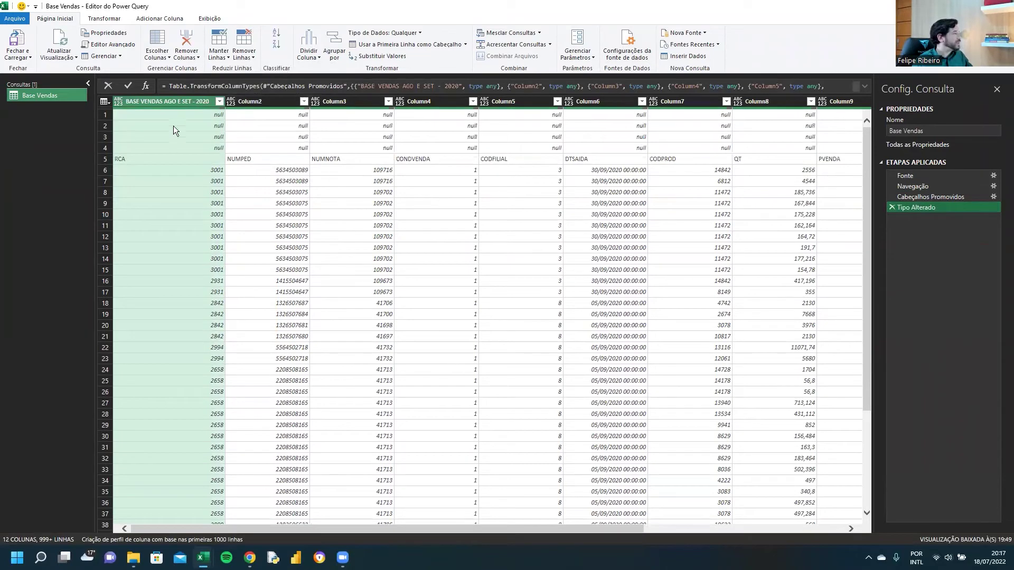
Filter the null rows out of the BASE VENDAS AGO E SET - 2020 column.
left_click(219, 101)
left_click(84, 223)
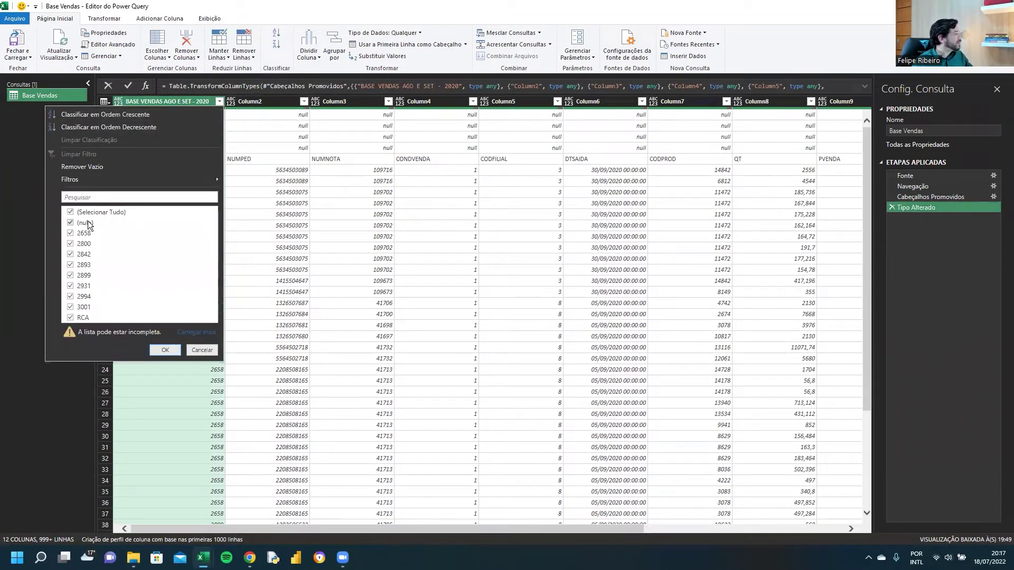
left_click(166, 350)
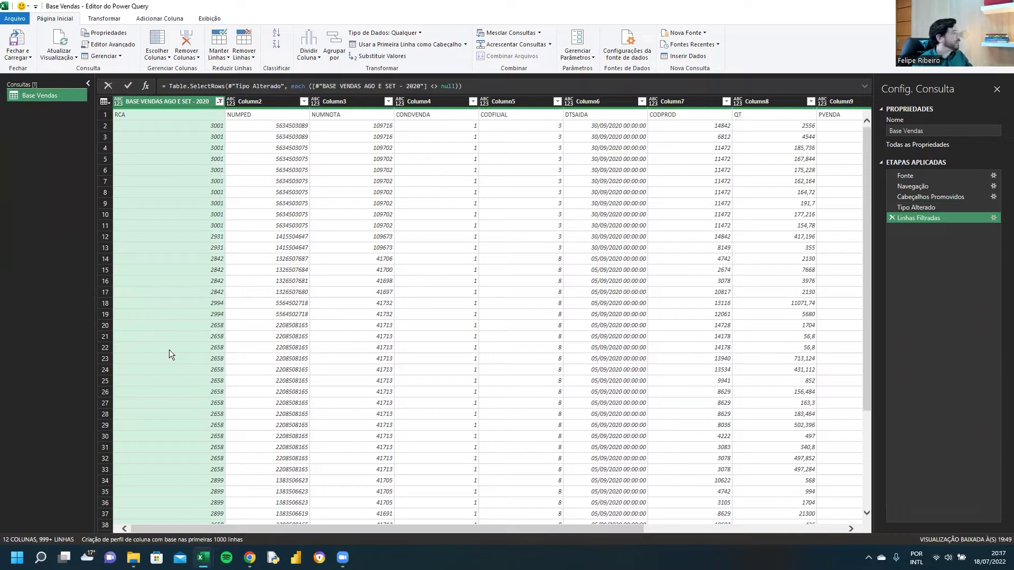
Promote the first row, from RCA and NUMPED onward, to column headers of the Base Vendas query.
left_click(104, 19)
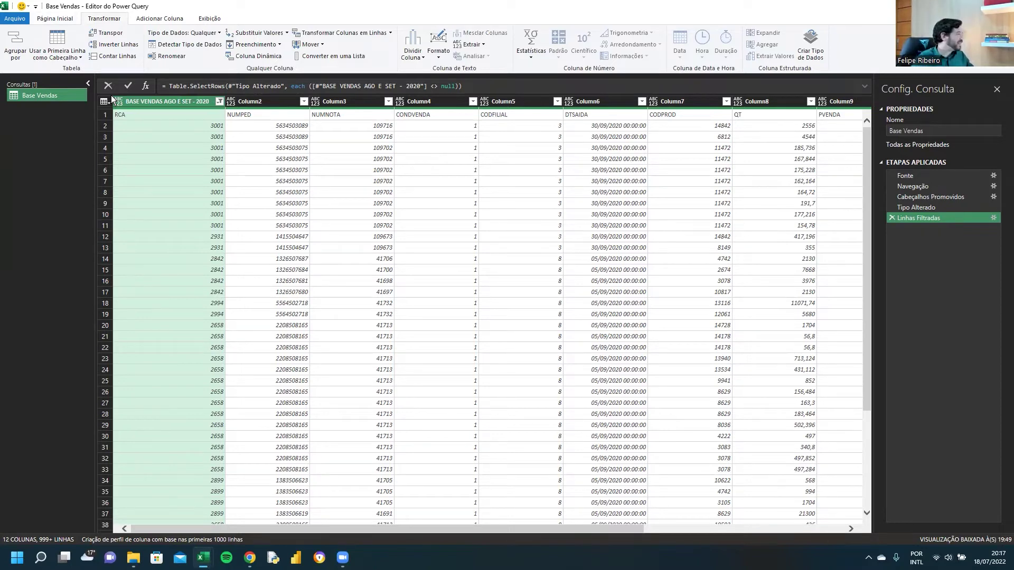
left_click(170, 115)
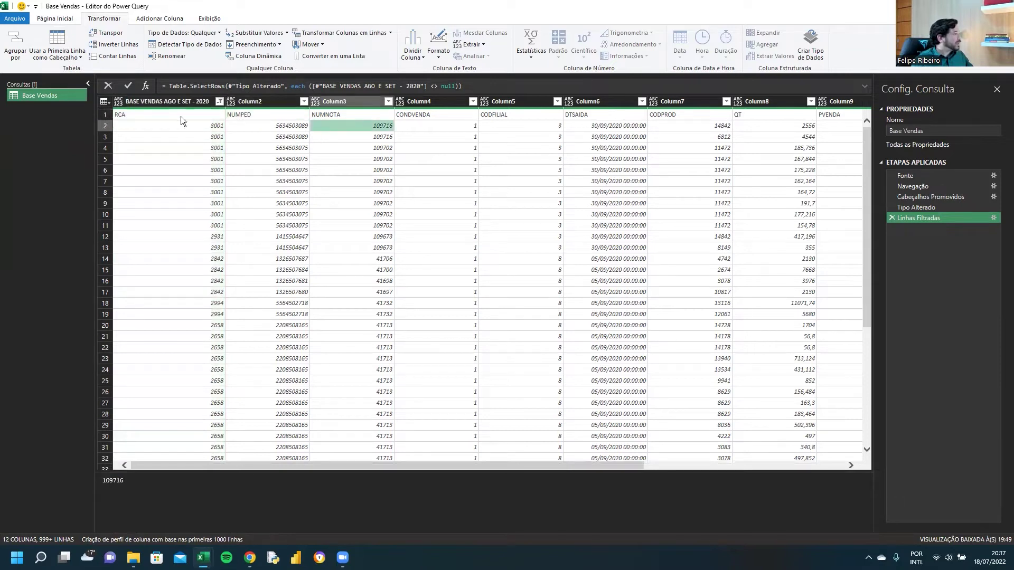
left_click(58, 38)
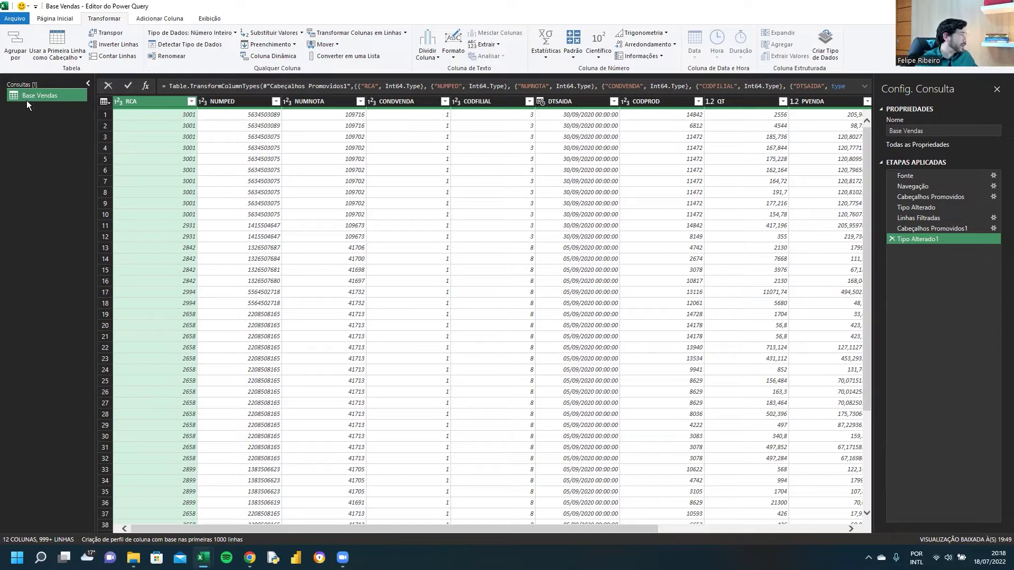
Close the query editor and load Base Vendas as a connection only, adding the data to the Data Model.
left_click(23, 17)
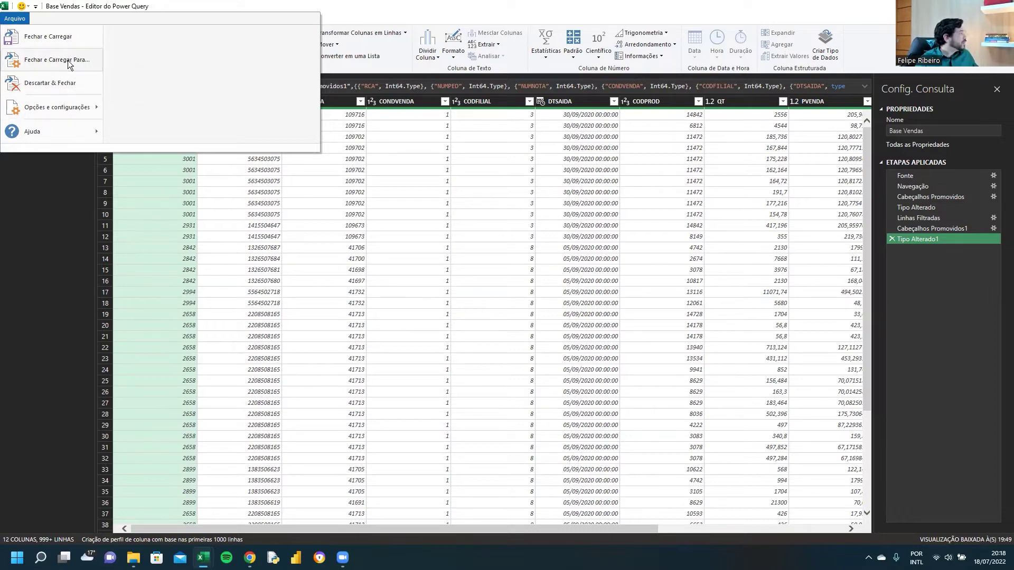
left_click(67, 60)
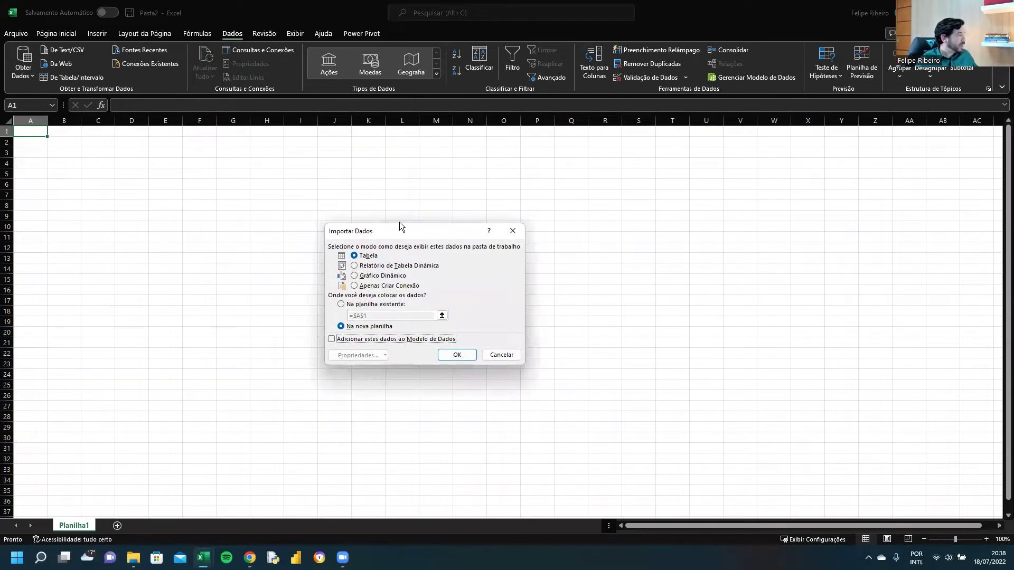
left_click_drag(400, 231, 376, 147)
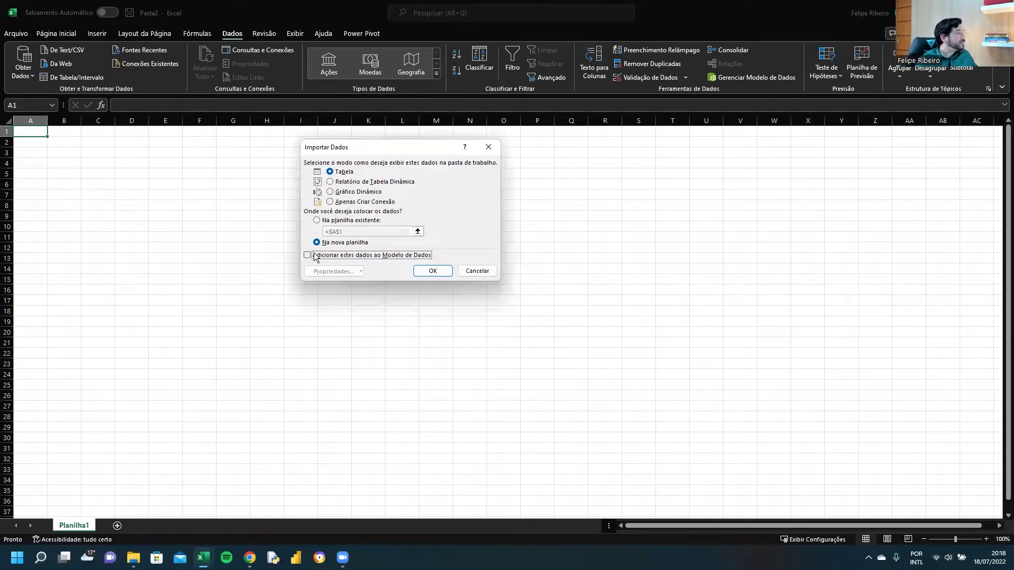
left_click(370, 202)
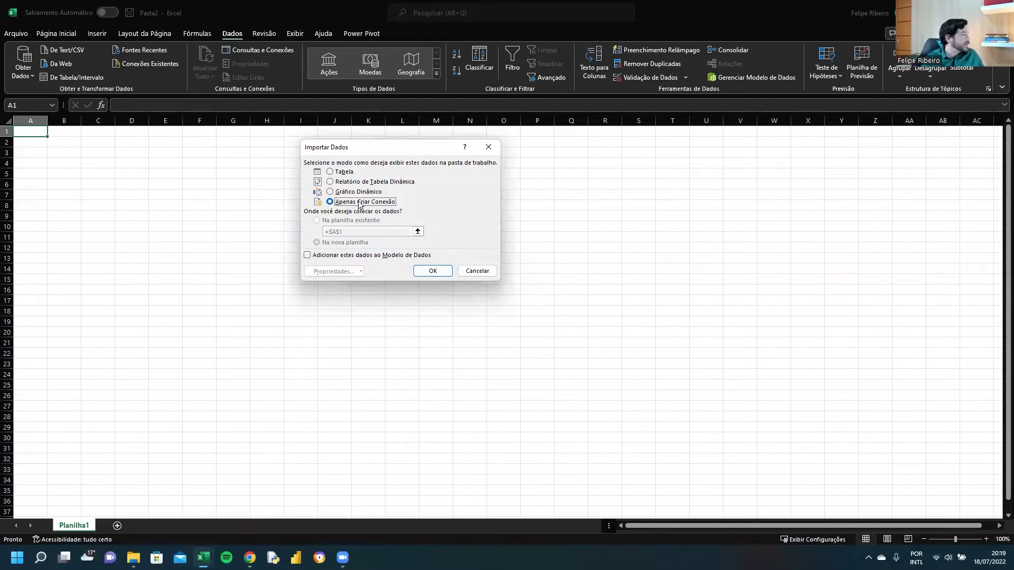
left_click(328, 257)
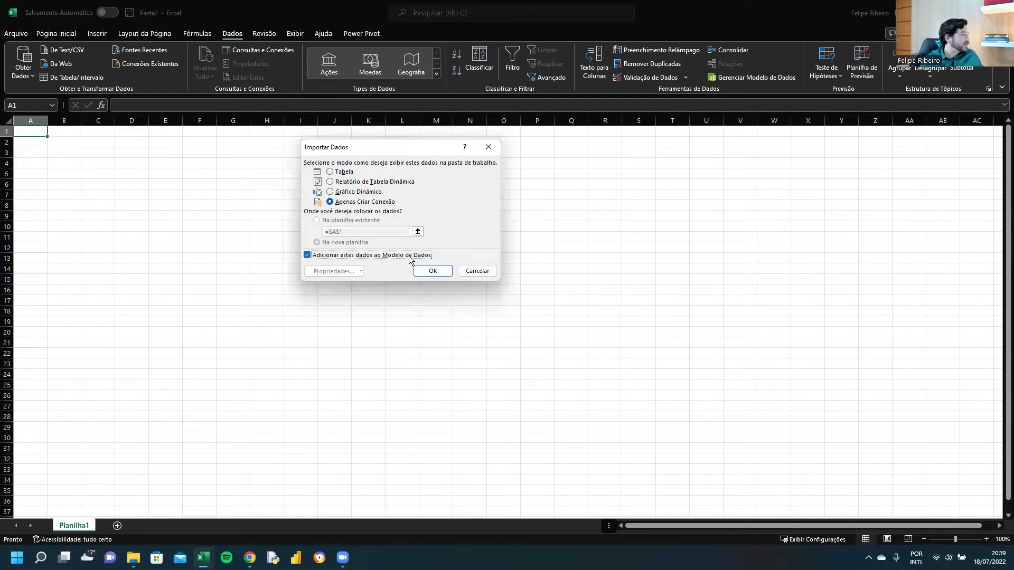
left_click(433, 271)
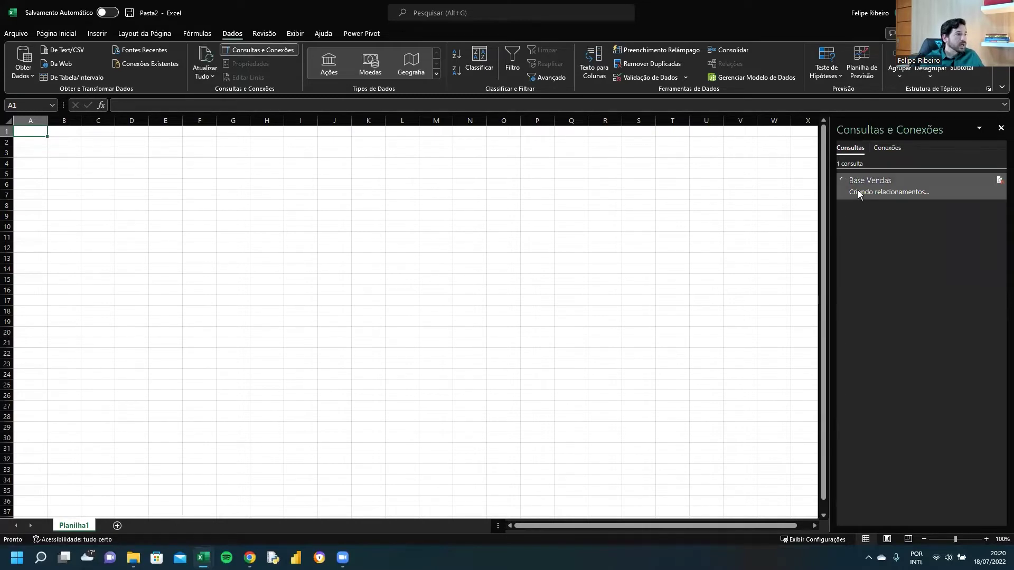
left_click(903, 194)
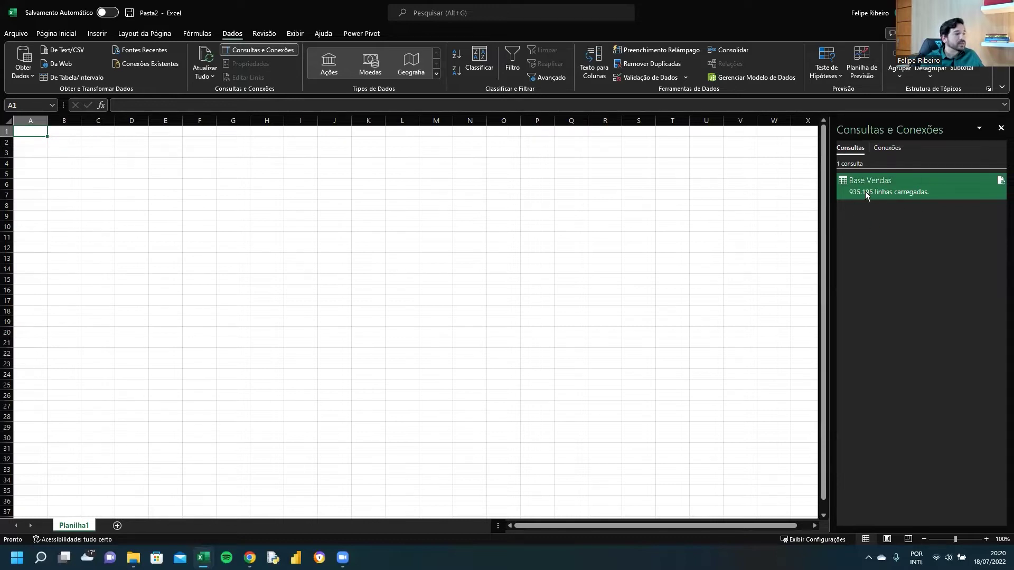
mouse_move(859, 194)
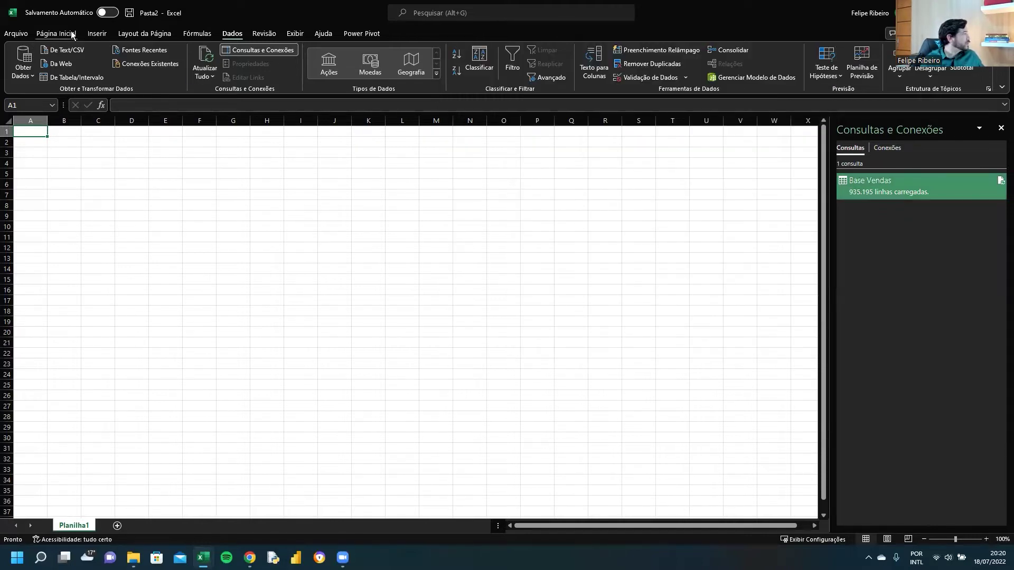
left_click(25, 74)
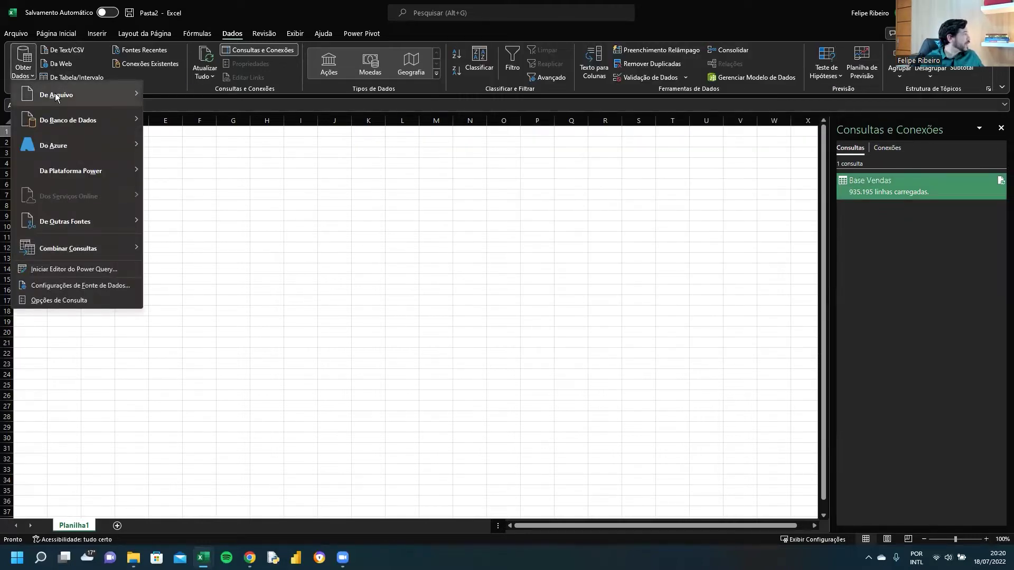
mouse_move(74, 95)
key("Escape")
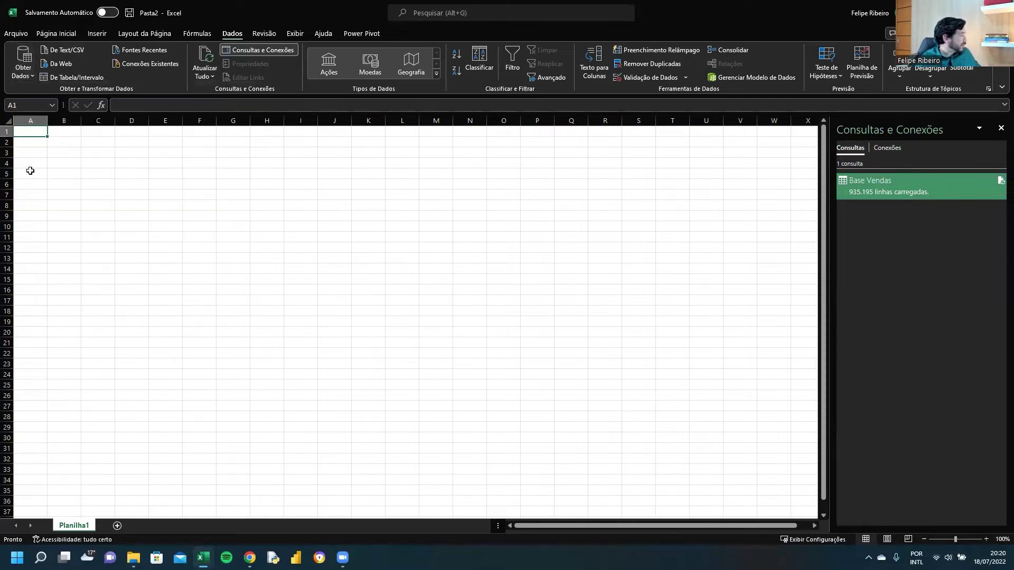
Jump to the last worksheet row in column A and return to cell A1.
key("ctrl+Down")
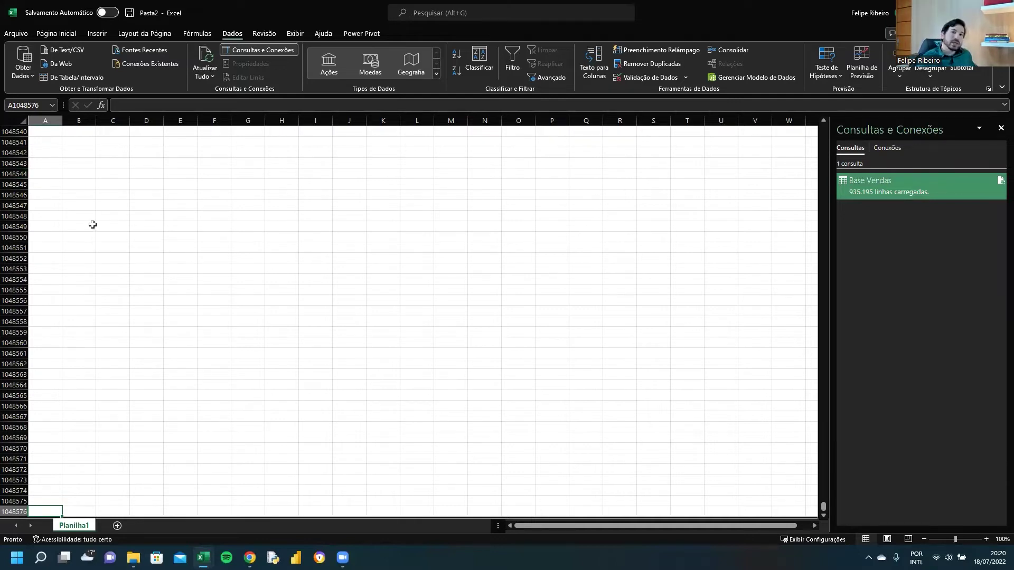
key("ctrl+Up")
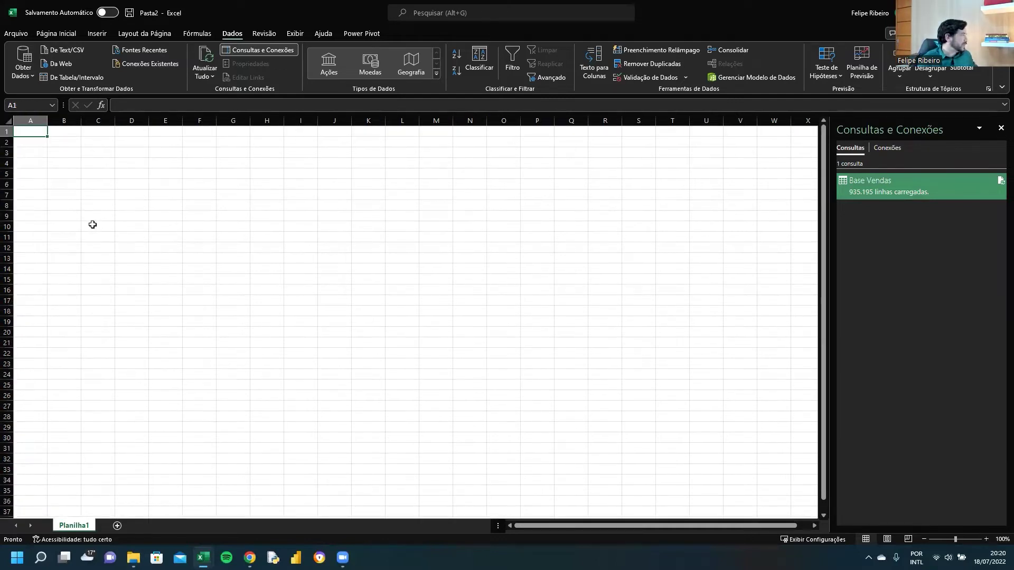
Import the Base Vendas sheet from the workbook Vendas 16 Ago e Set 2020 again and open it for transformation in Power Query.
left_click(31, 76)
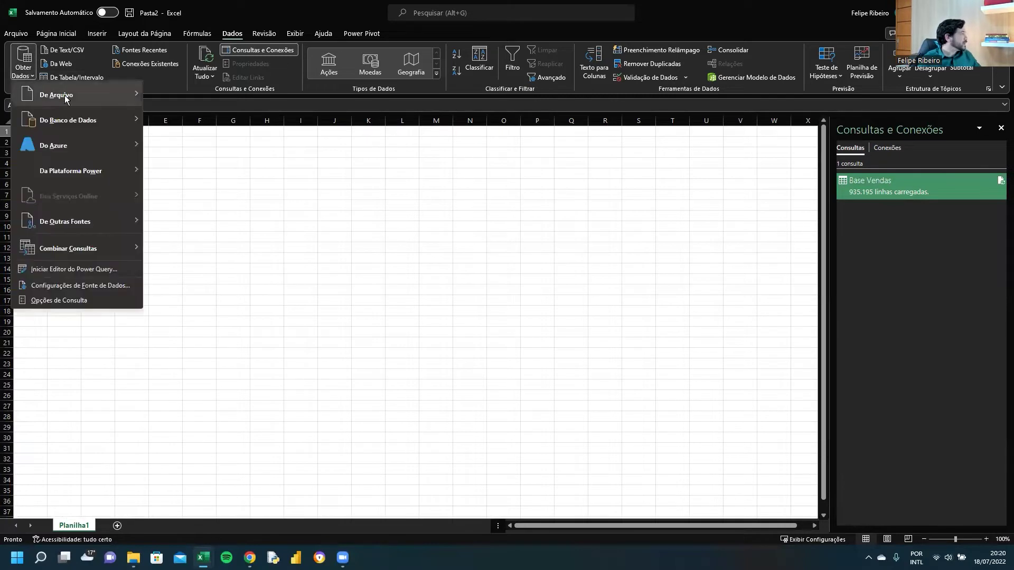
mouse_move(96, 104)
left_click(177, 101)
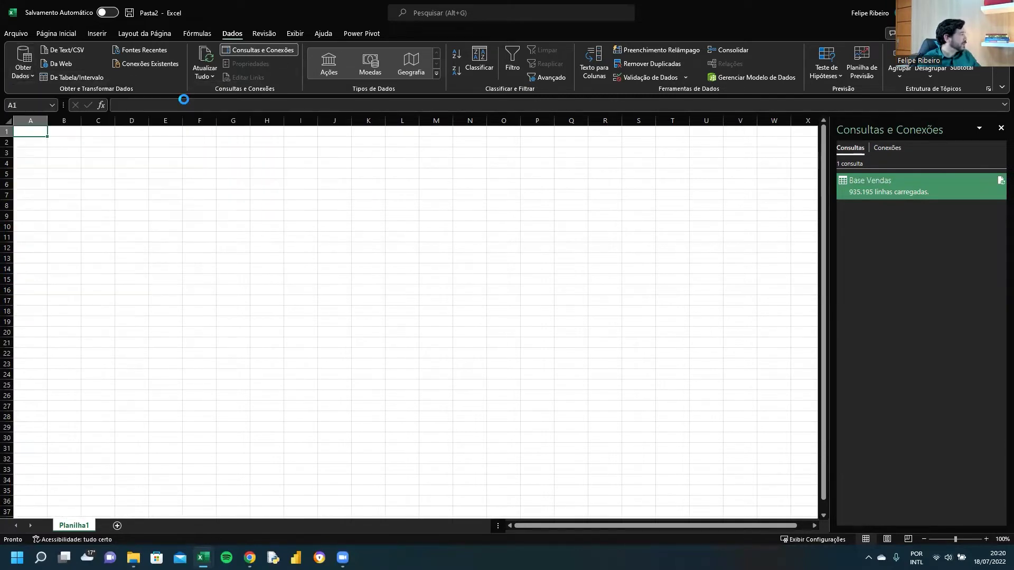
left_click(141, 101)
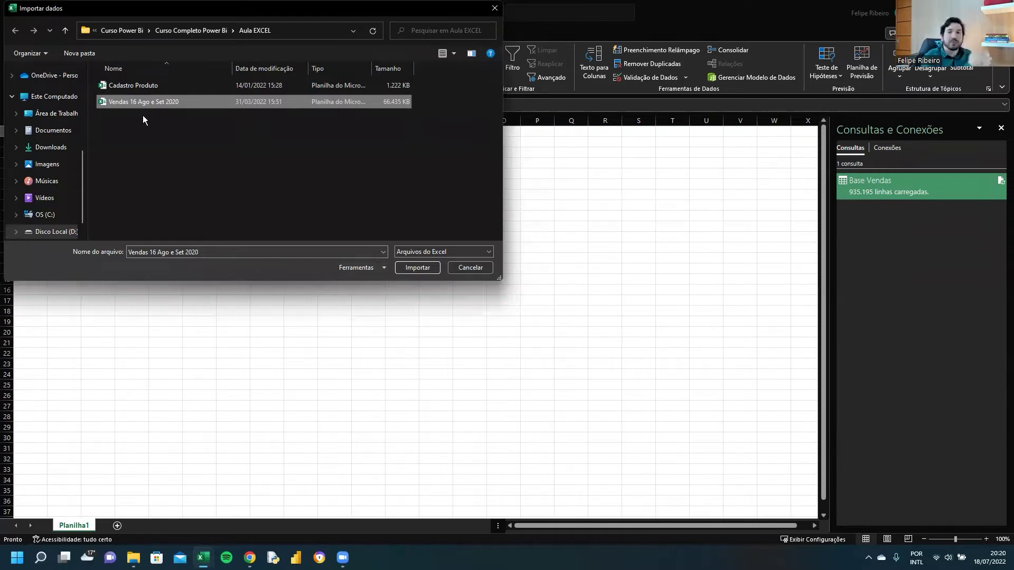
left_click(422, 267)
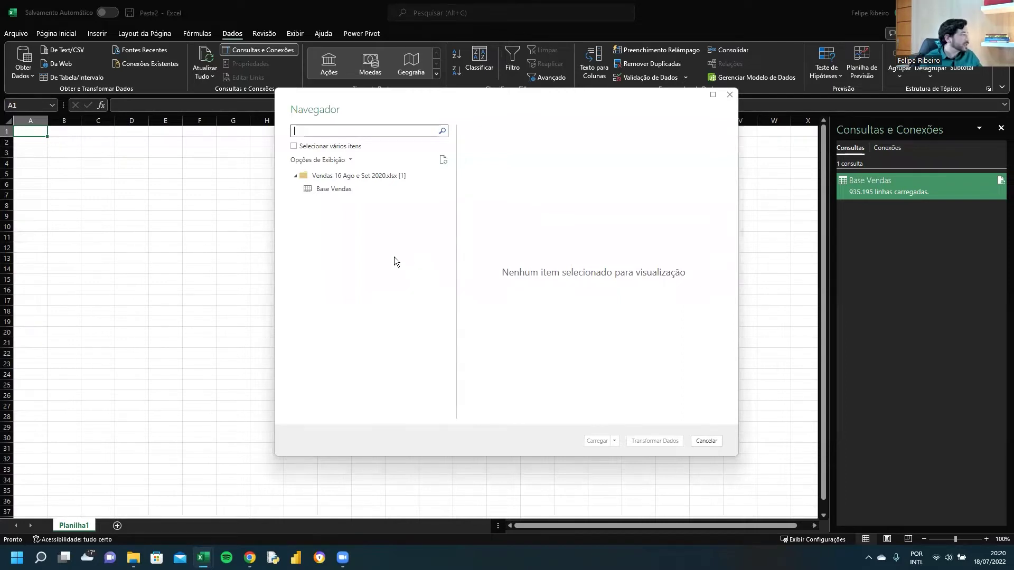
left_click(338, 189)
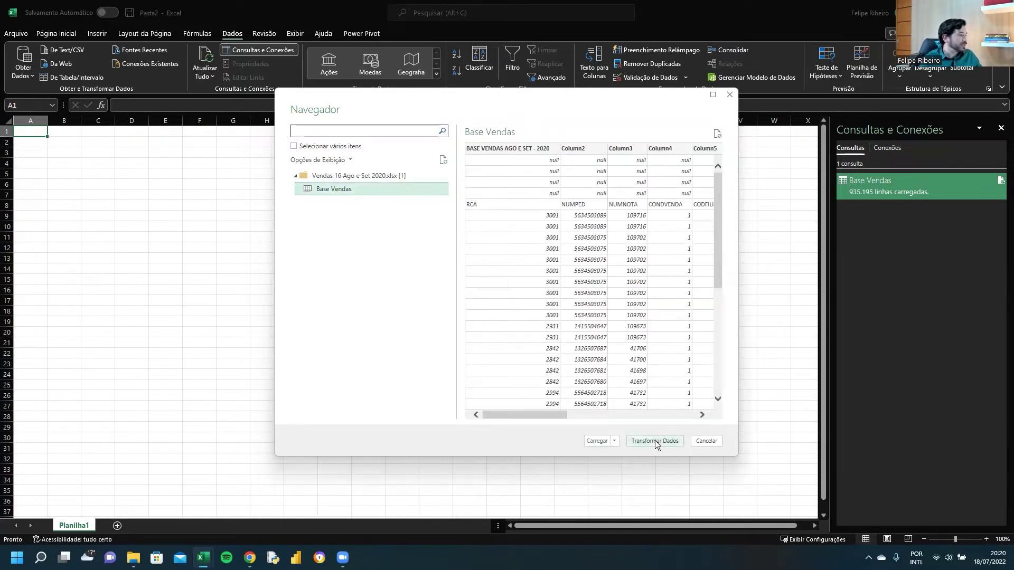
left_click(655, 440)
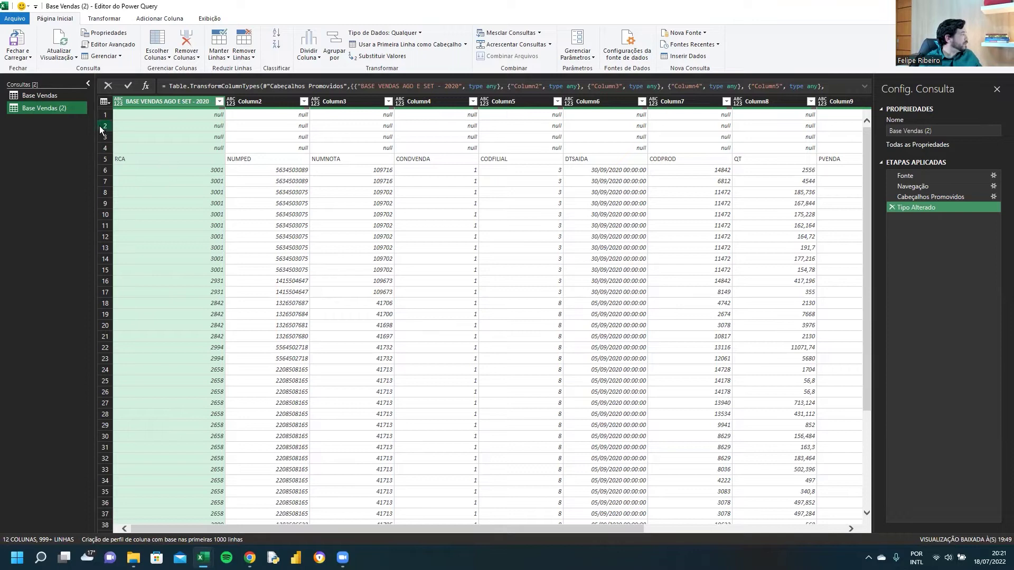
Filter the null rows out of the BASE VENDAS AGO E SET - 2020 column in Base Vendas (2) and promote the first row to headers.
left_click(106, 148)
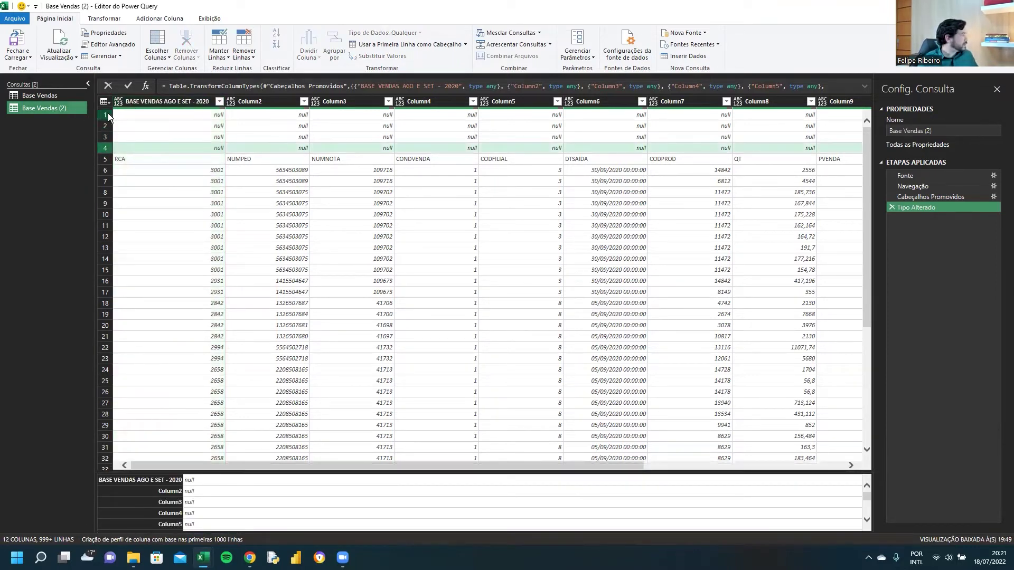
left_click(215, 101)
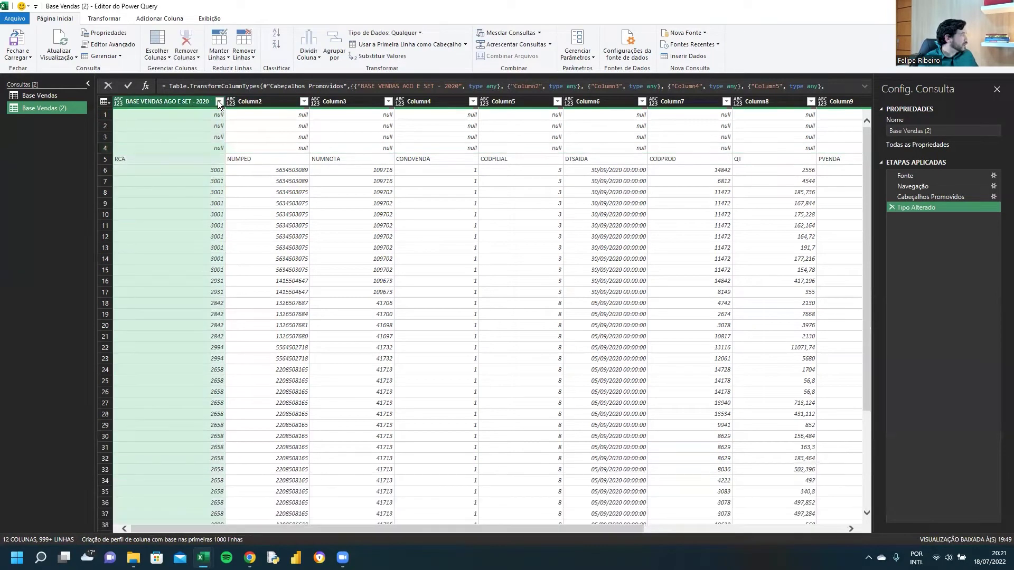
left_click(219, 102)
left_click(70, 223)
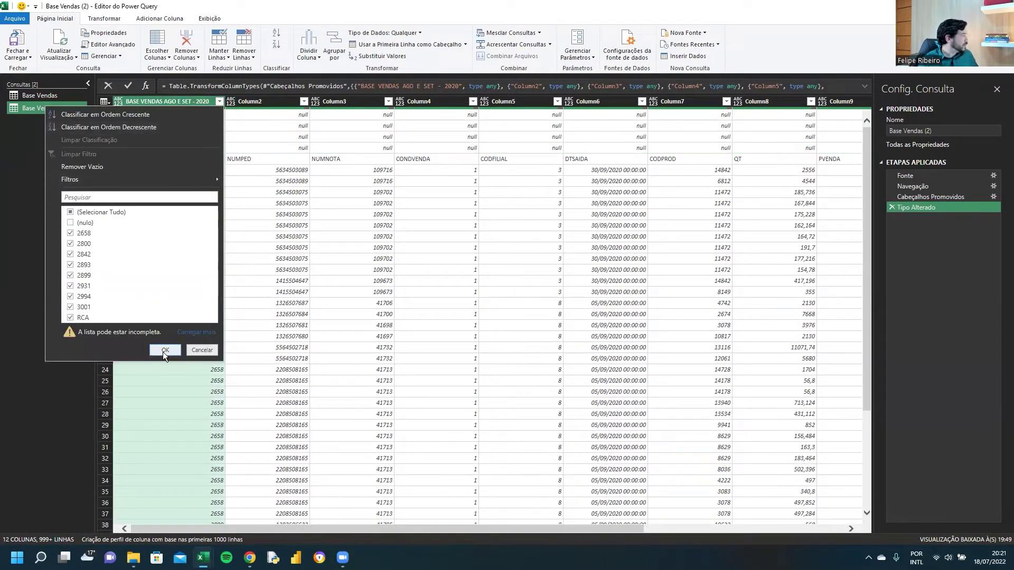
left_click(163, 351)
left_click(104, 19)
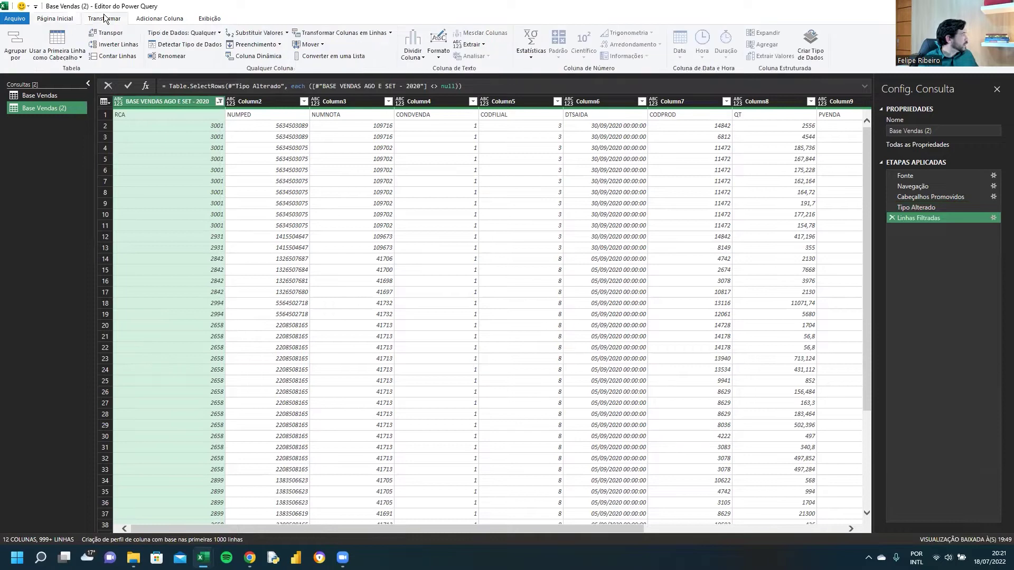
left_click(57, 41)
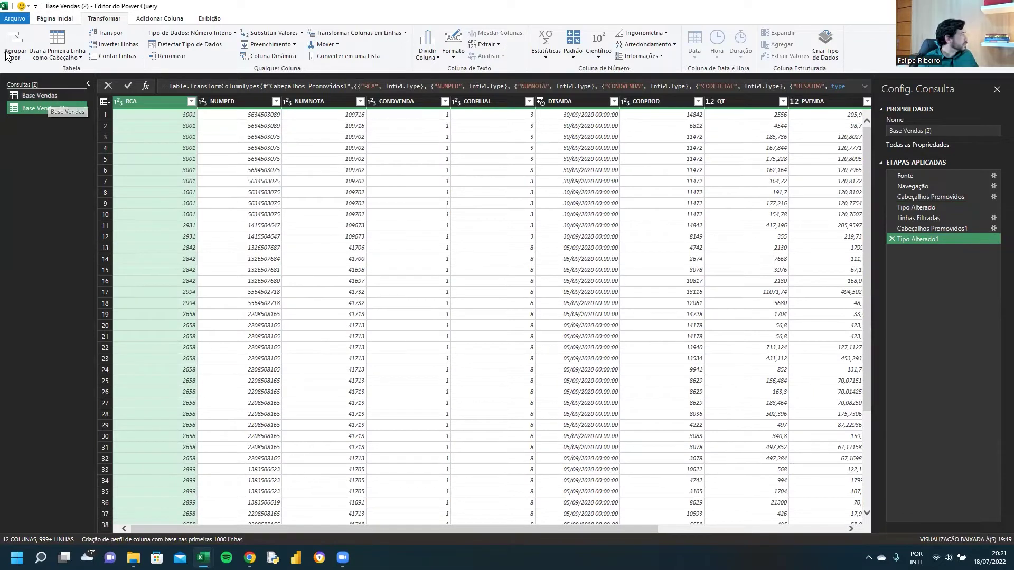
Close the query editor and load Base Vendas (2) as a connection only, adding the data to the Data Model.
left_click(19, 19)
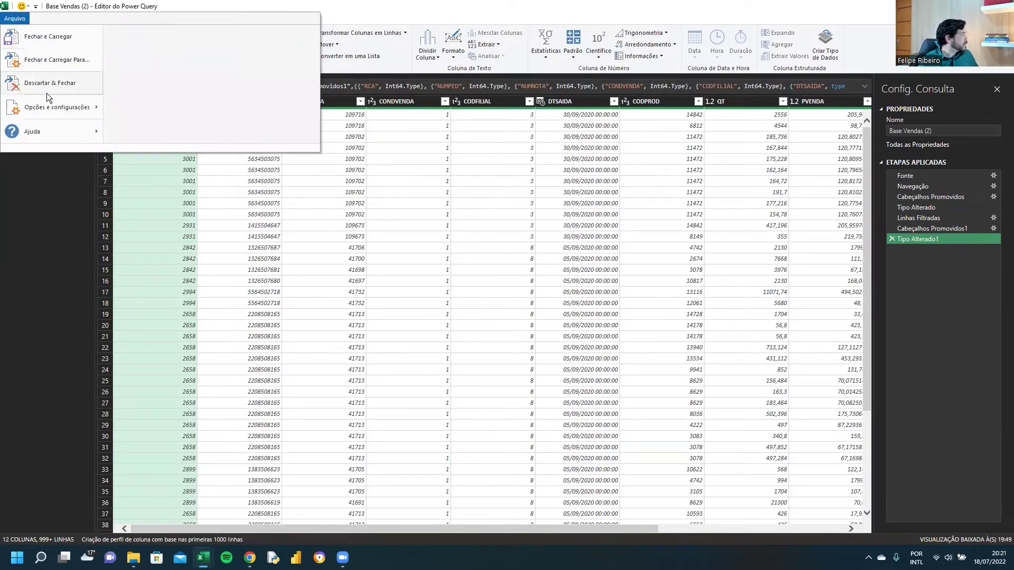
left_click(53, 63)
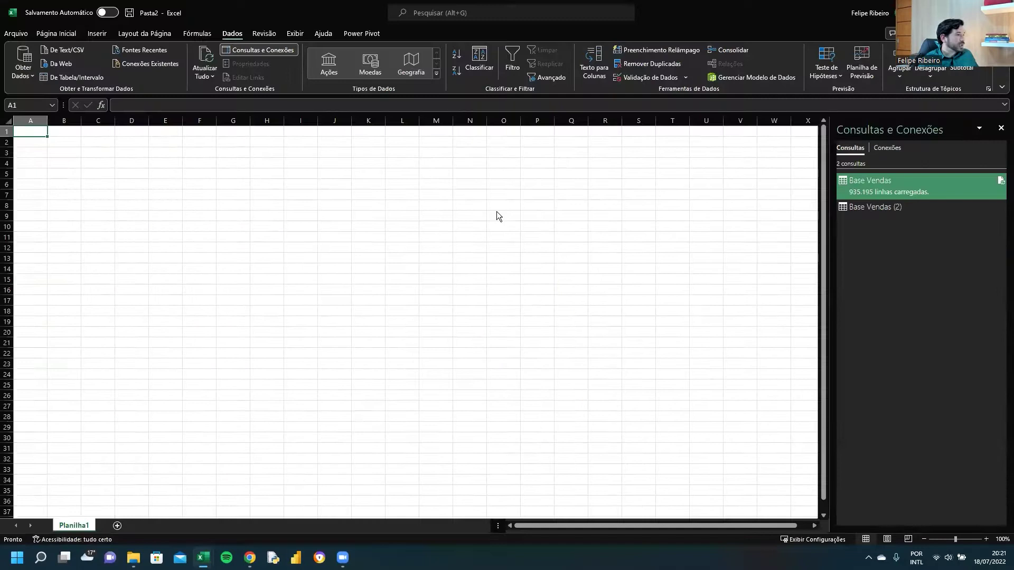
left_click(371, 203)
left_click(353, 257)
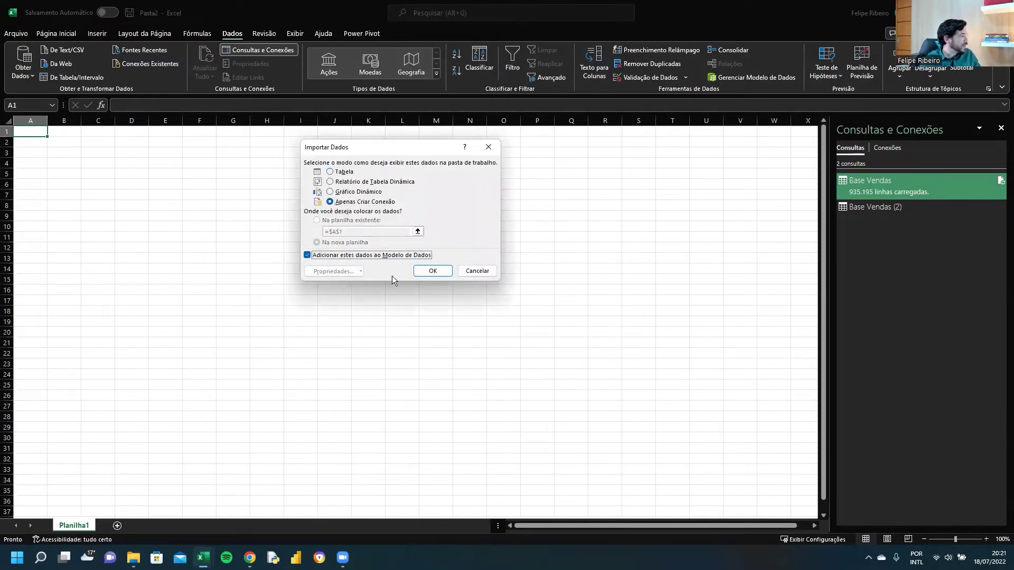
left_click(433, 272)
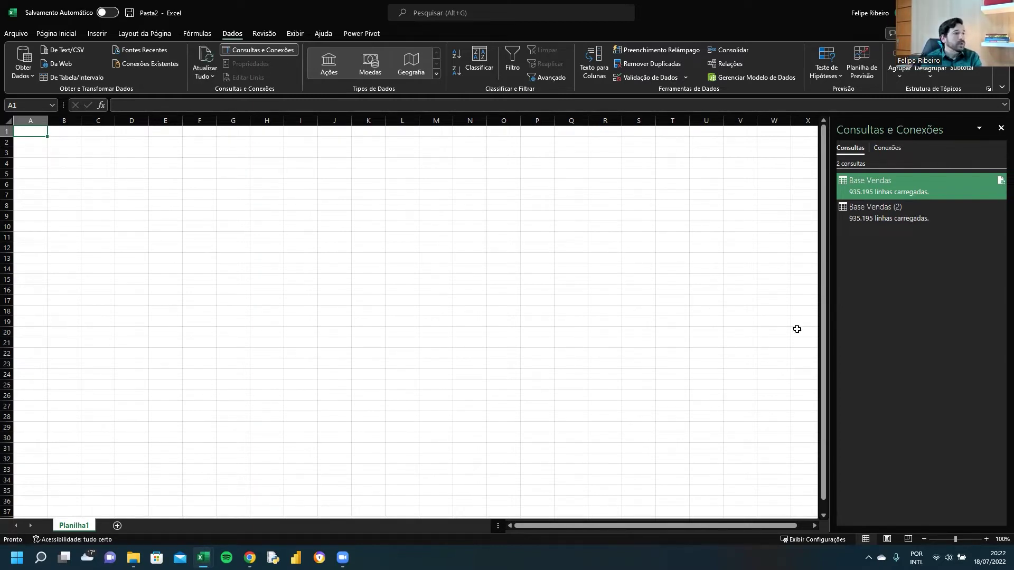
Compare the loaded row counts of the Base Vendas and Base Vendas (2) queries.
left_click(880, 219)
left_click(882, 186)
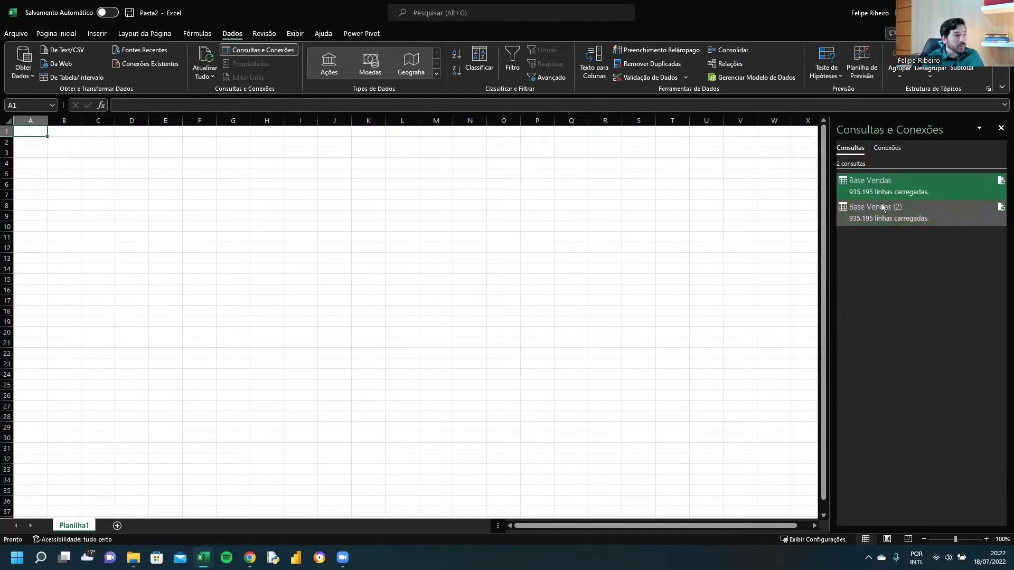
mouse_move(882, 208)
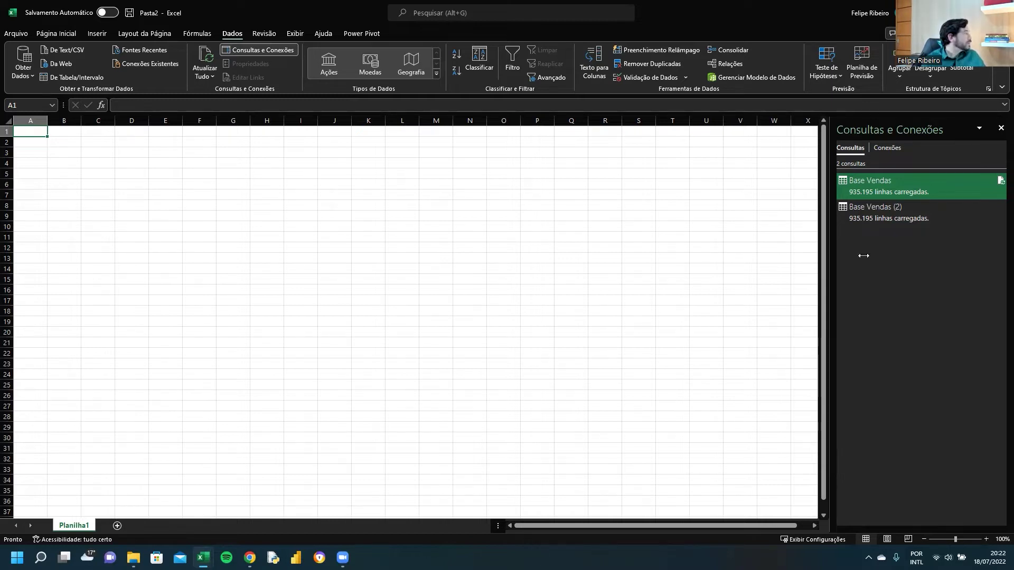
Look over the source options available for inserting a PivotTable.
left_click(56, 33)
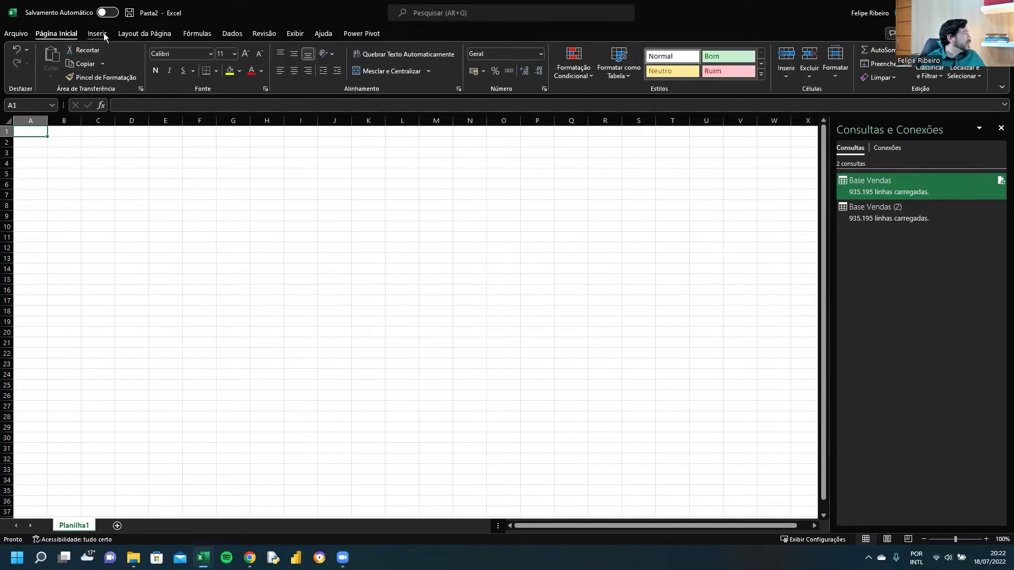
left_click(97, 33)
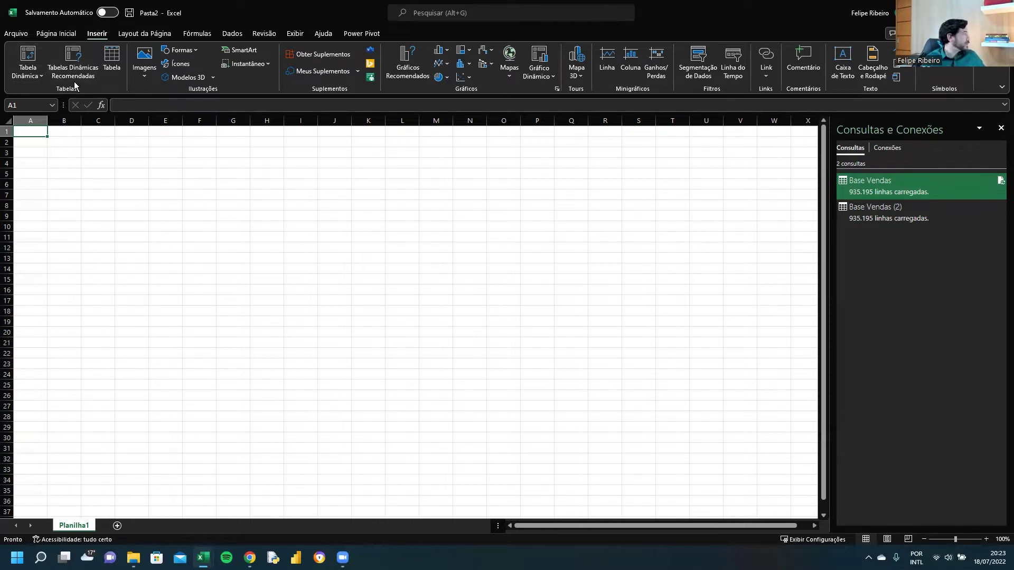
left_click(30, 76)
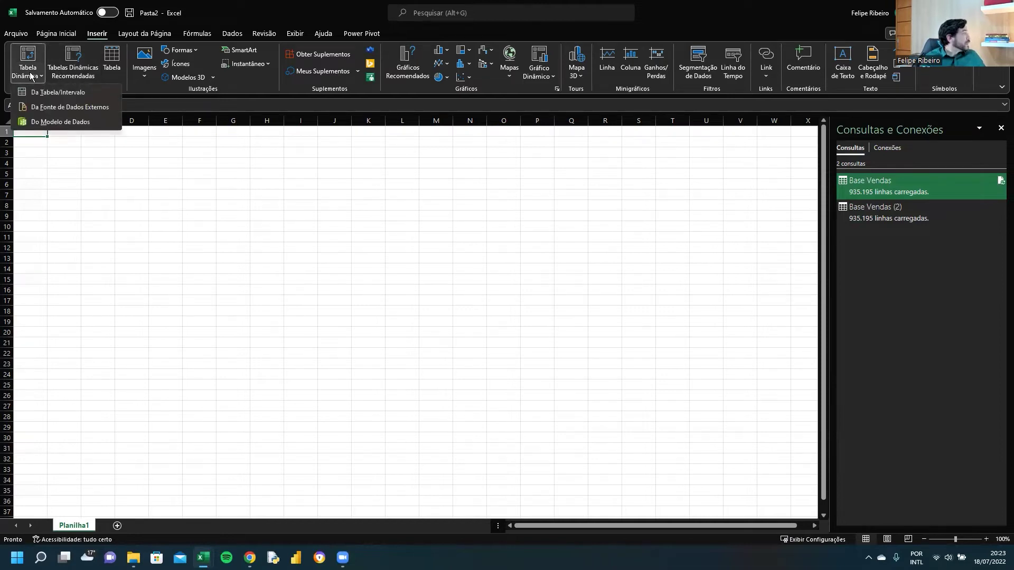
left_click(44, 151)
left_click(57, 164)
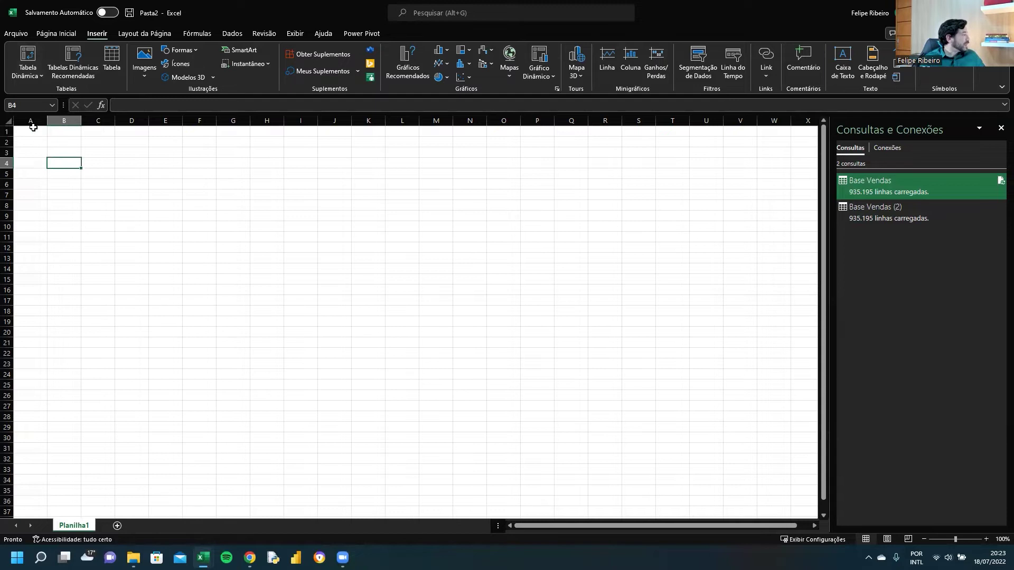
left_click_drag(30, 130, 263, 423)
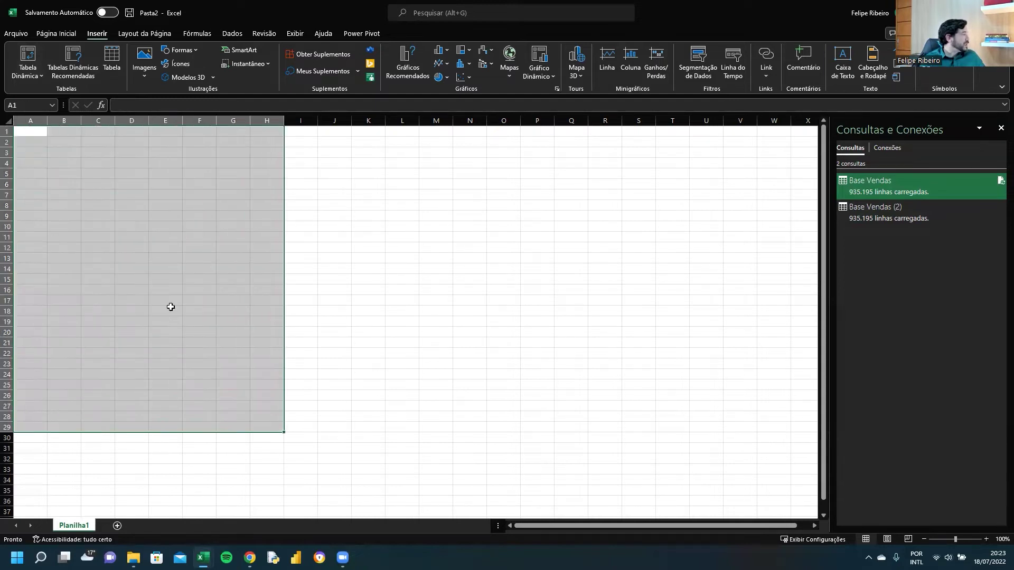
left_click(29, 74)
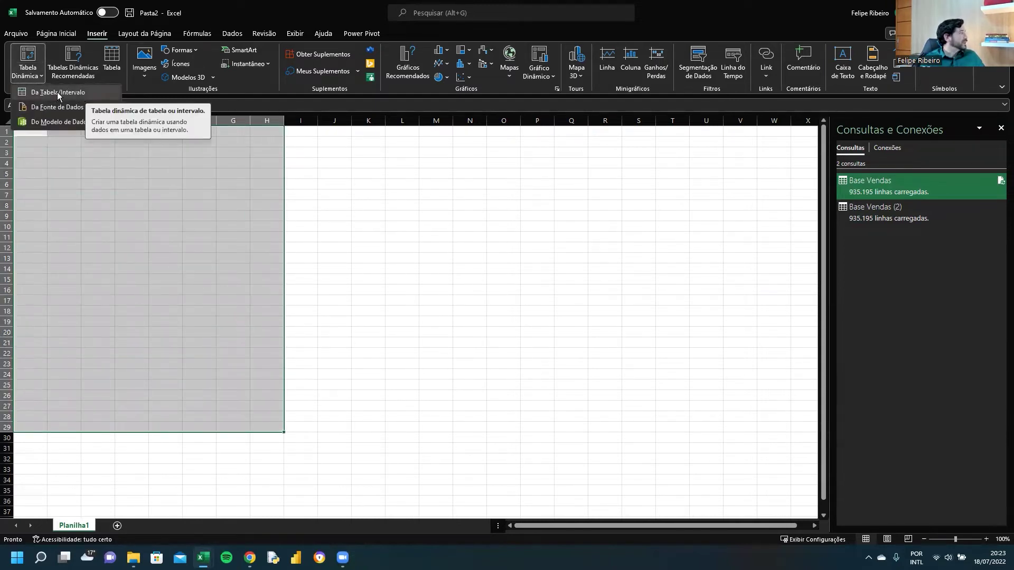
left_click(31, 138)
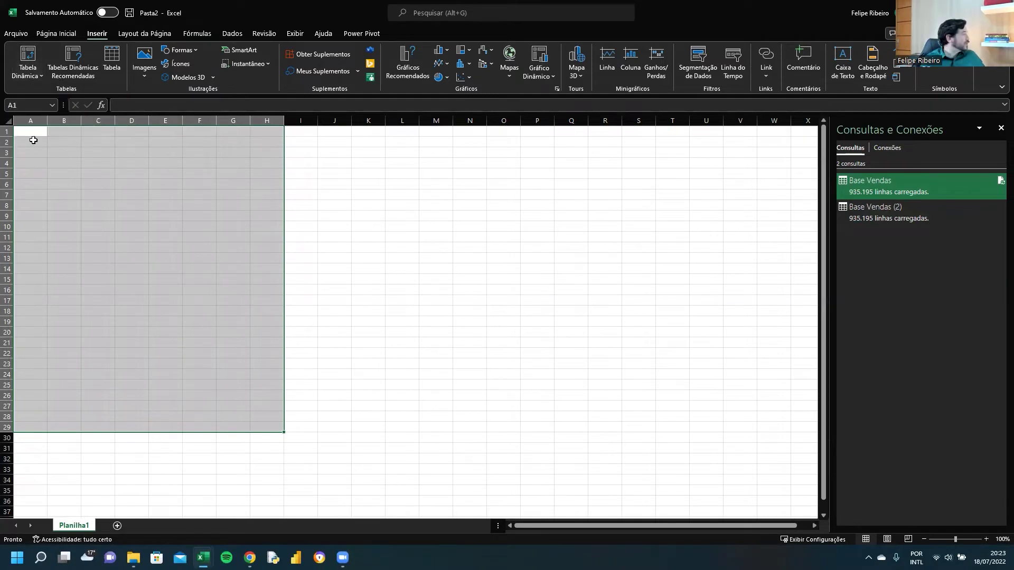
left_click(27, 153)
left_click(29, 133)
Insert a PivotTable from the Data Model into the existing worksheet Planilha1 at cell A3.
left_click(29, 73)
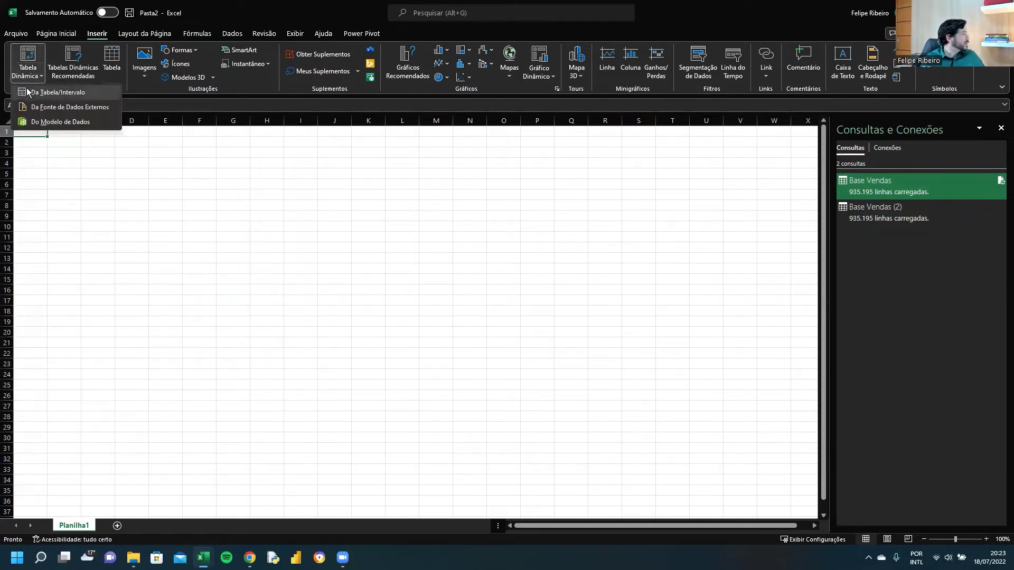
left_click(77, 122)
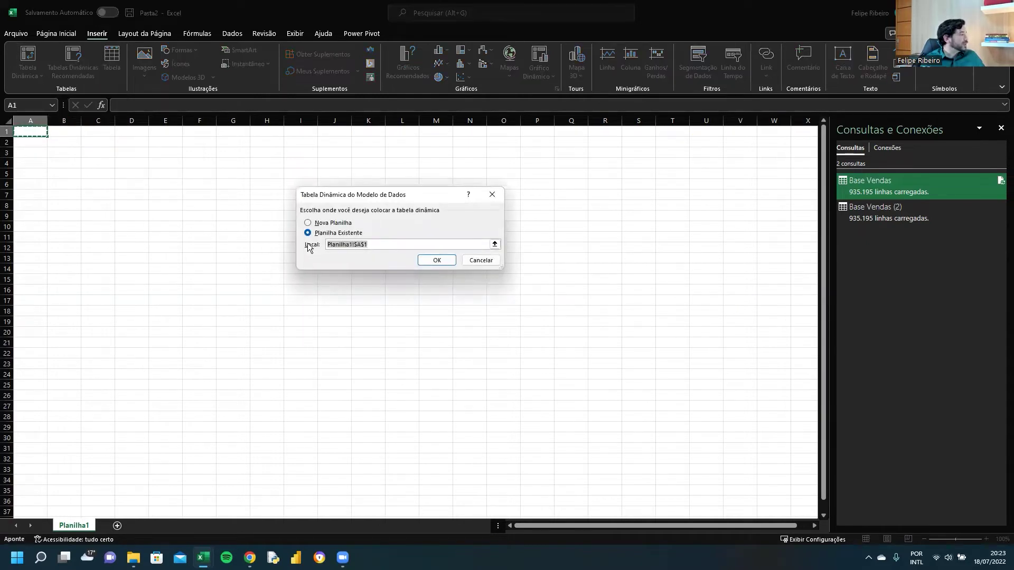
left_click(495, 245)
left_click(31, 152)
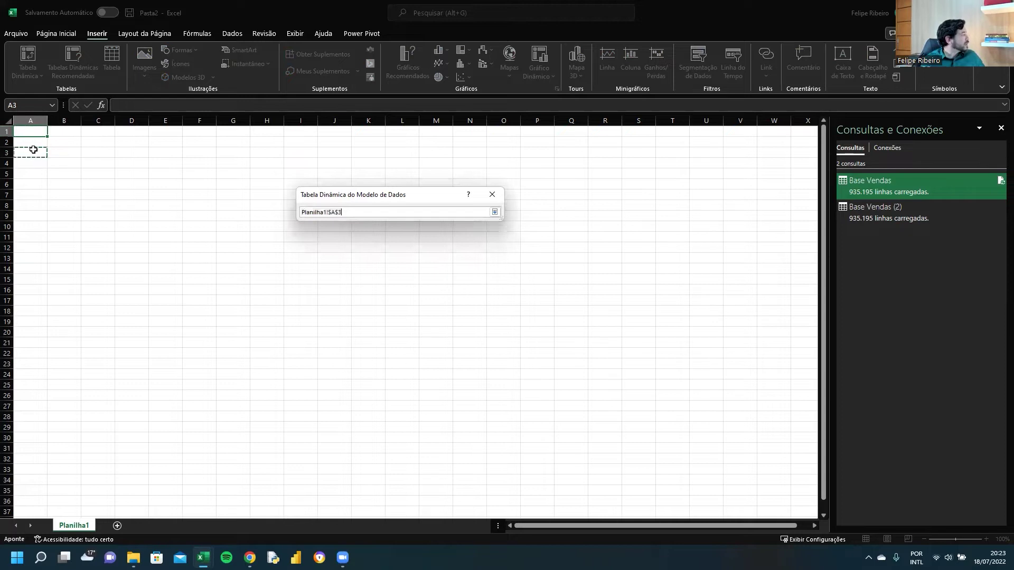
left_click(494, 211)
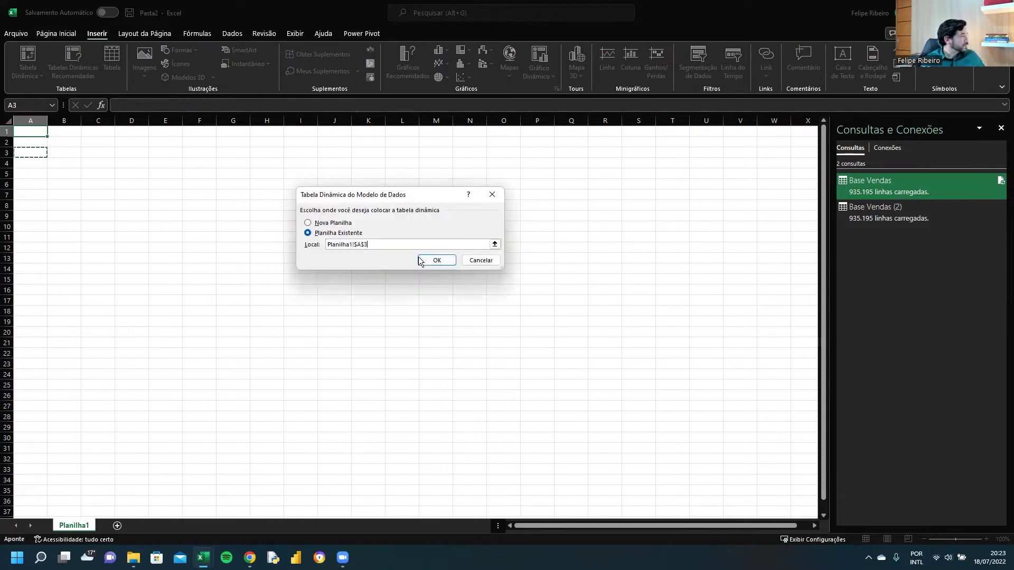
left_click(436, 261)
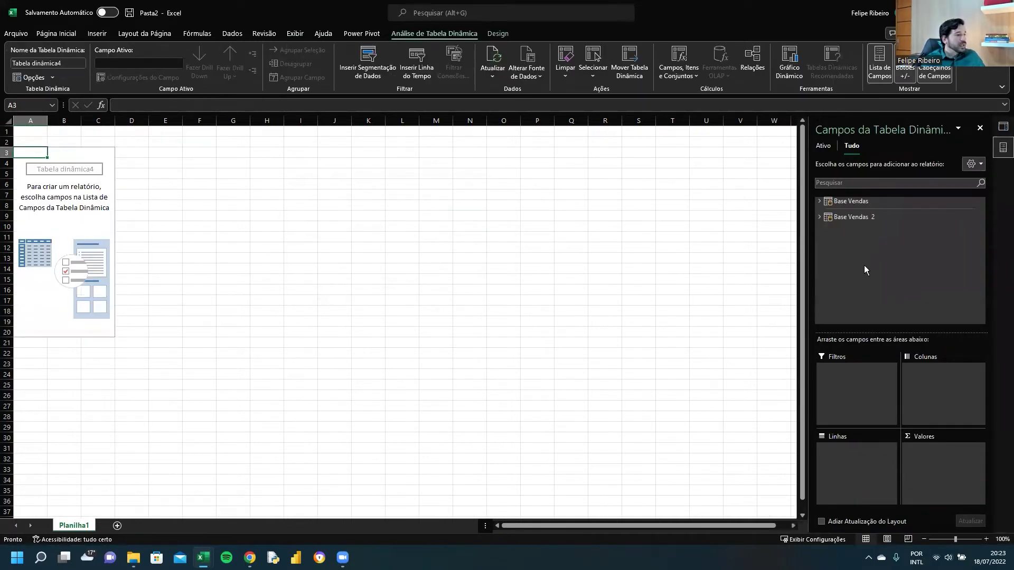
Examine the PivotTable fields of Base Vendas 2, collapse that table, and show the fields of Base Vendas.
left_click(820, 219)
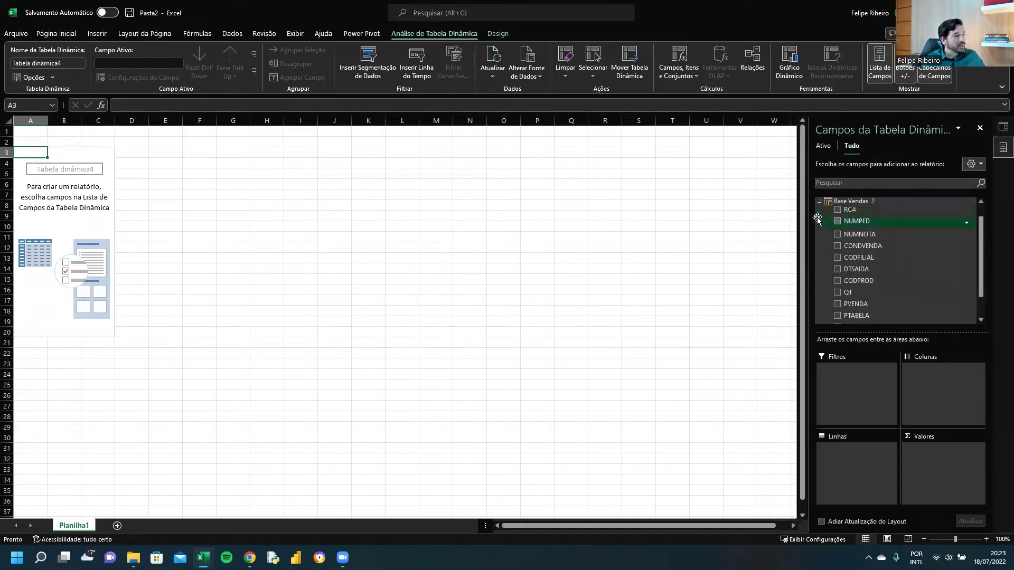
left_click(817, 204)
left_click(818, 201)
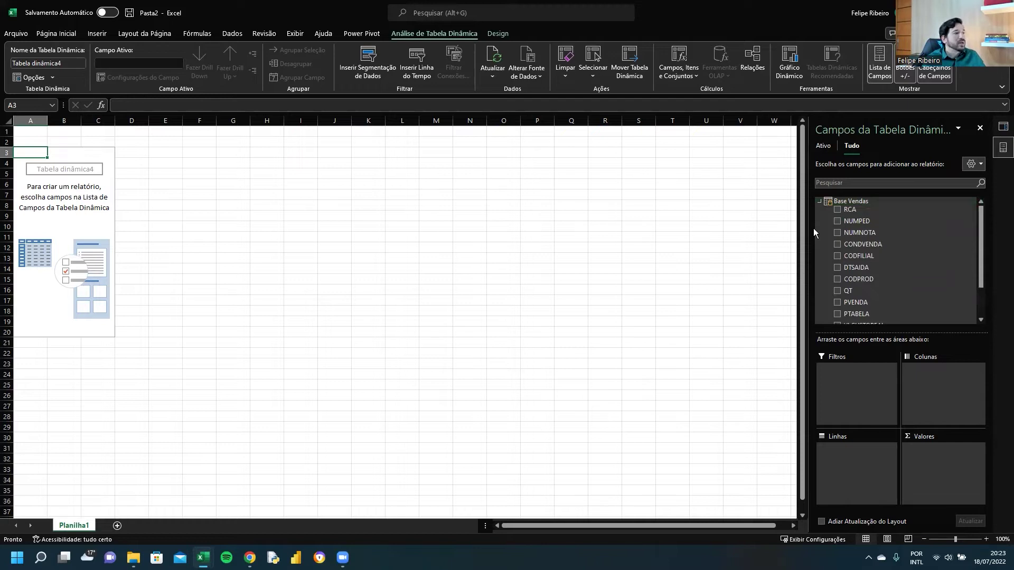
Collapse and re-expand the Base Vendas table in the PivotTable field list and look through its fields.
left_click(819, 205)
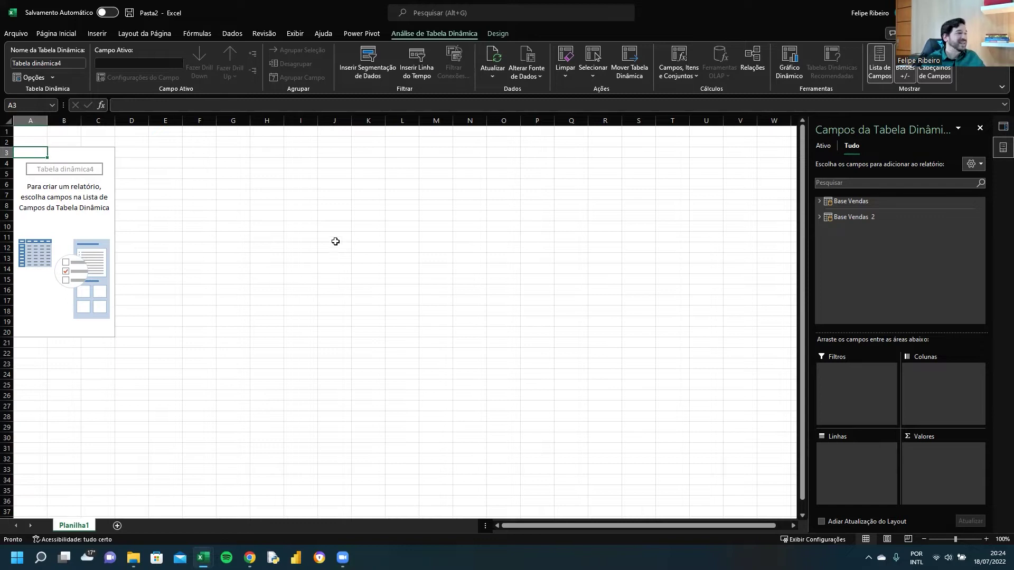
left_click(824, 204)
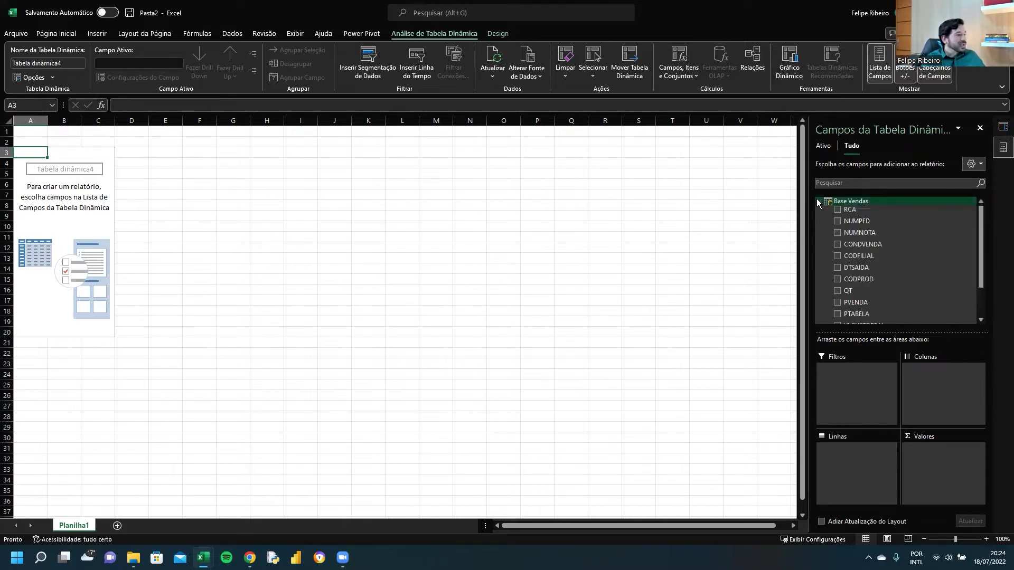
scroll(866, 254, "down", 3)
scroll(866, 255, "up", 3)
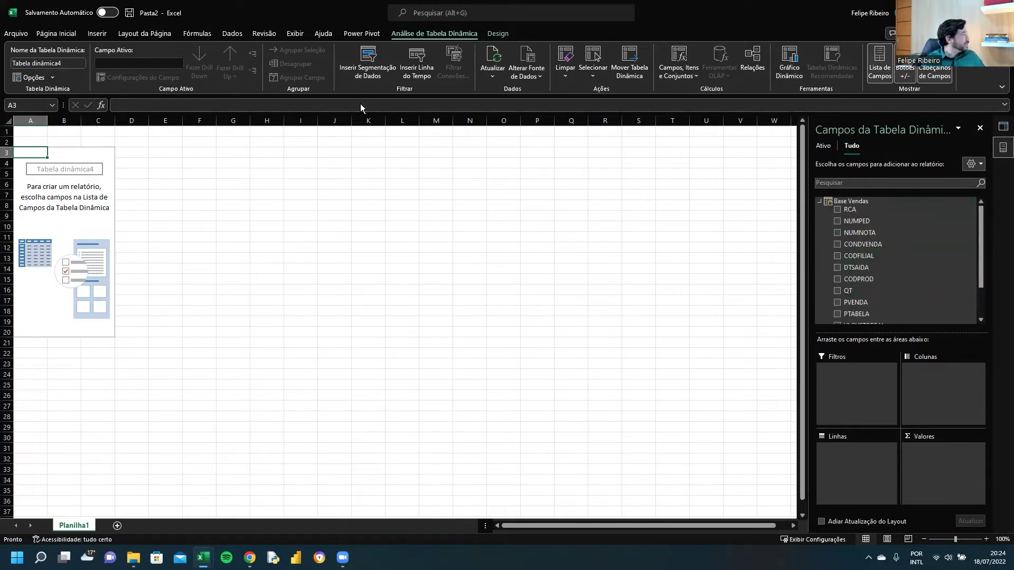
Show the workbook's queries and connections and open the Base Vendas query in the Power Query Editor.
left_click(232, 34)
left_click(23, 74)
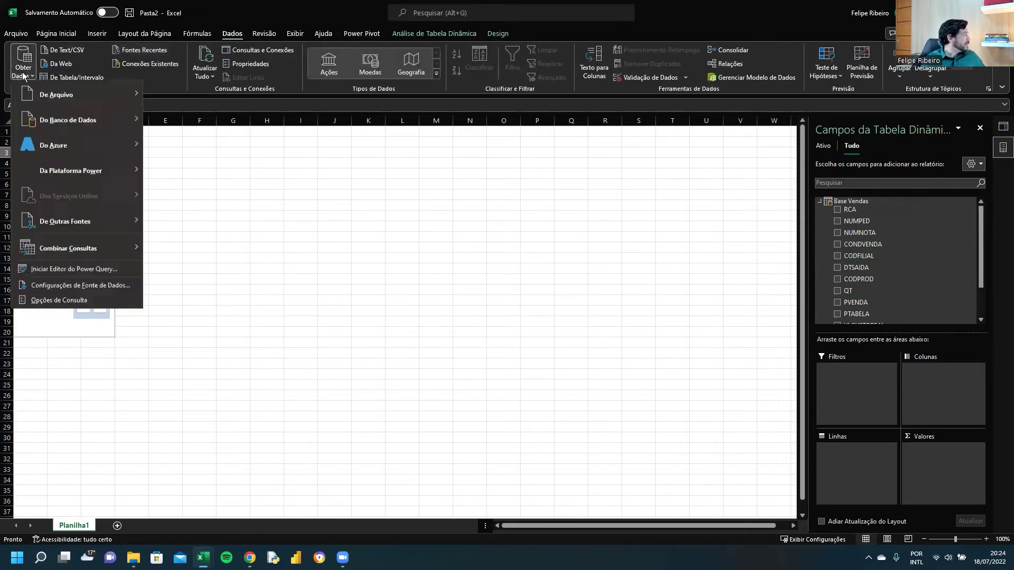
left_click(22, 75)
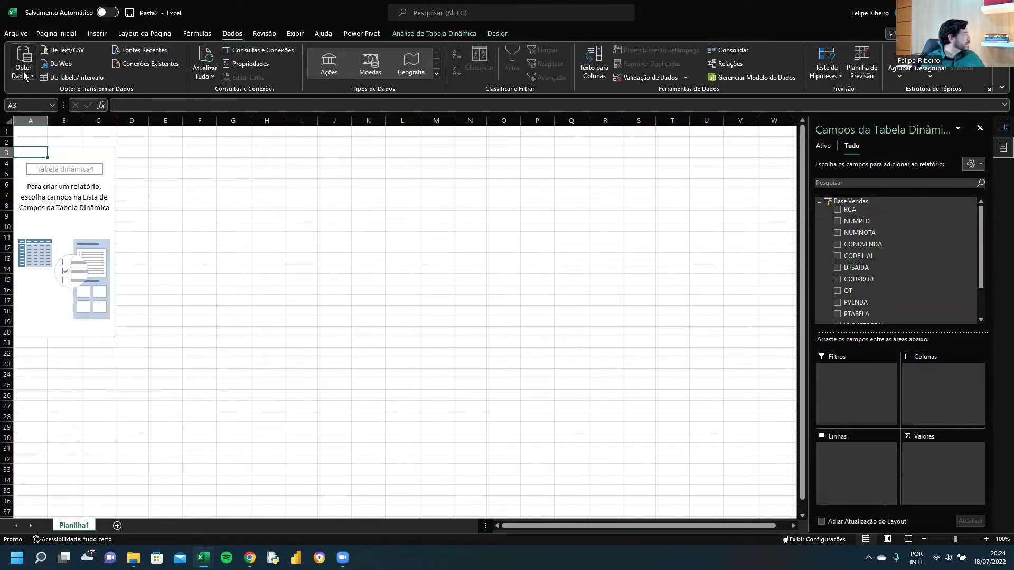
left_click(23, 73)
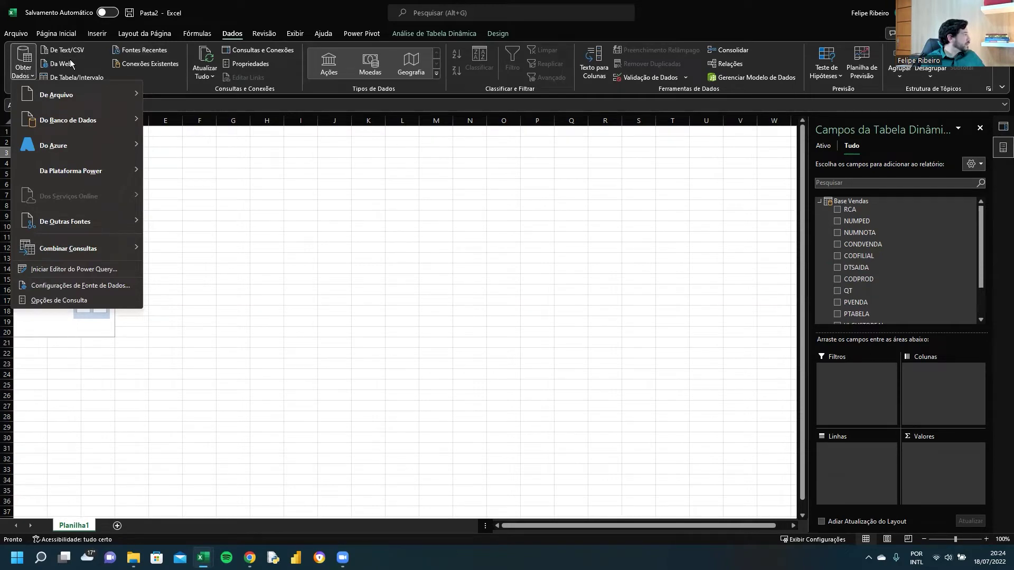
left_click(261, 50)
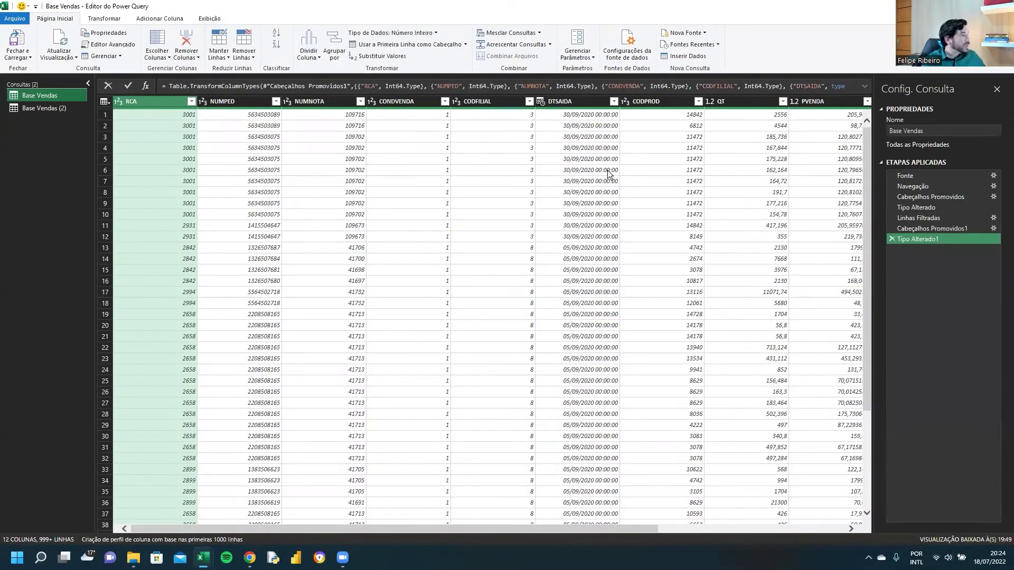
Examine the QT and PVENDA values in the first row of the Base Vendas query.
left_click(701, 115)
left_click_drag(640, 463, 730, 465)
left_click(623, 115)
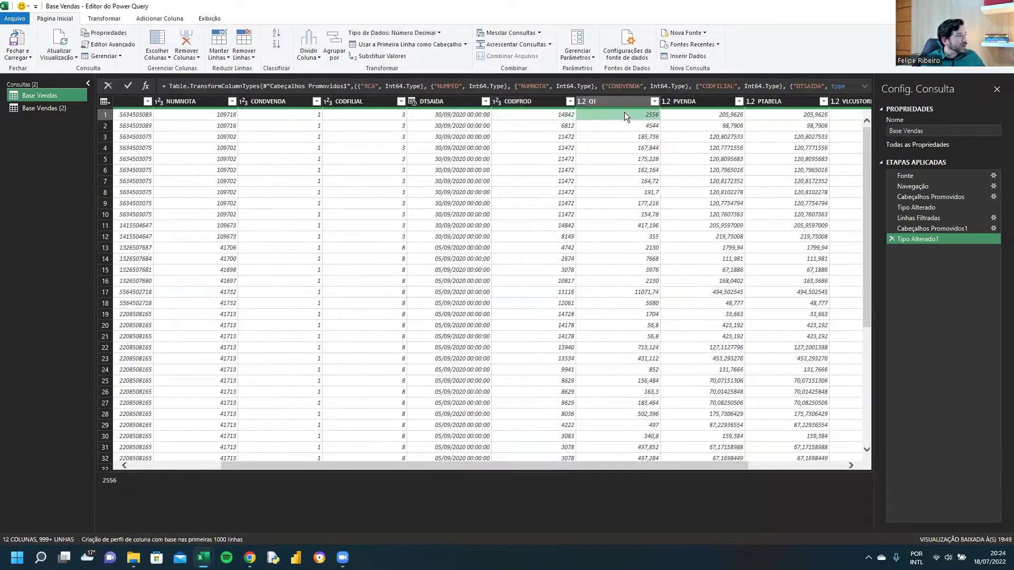
left_click(689, 113)
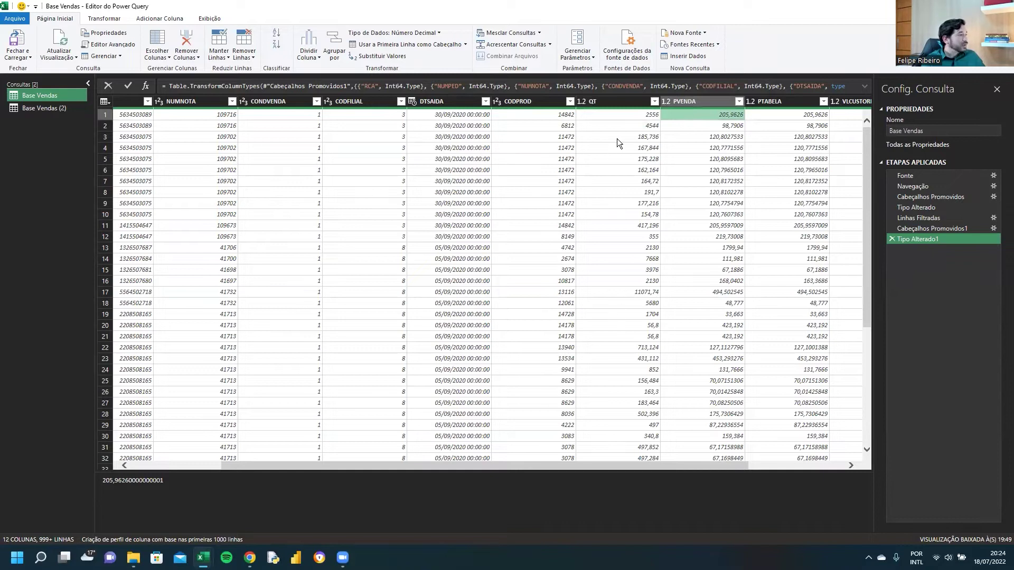
mouse_move(594, 466)
left_mouse_down()
mouse_move(680, 461)
mouse_move(587, 468)
left_mouse_up()
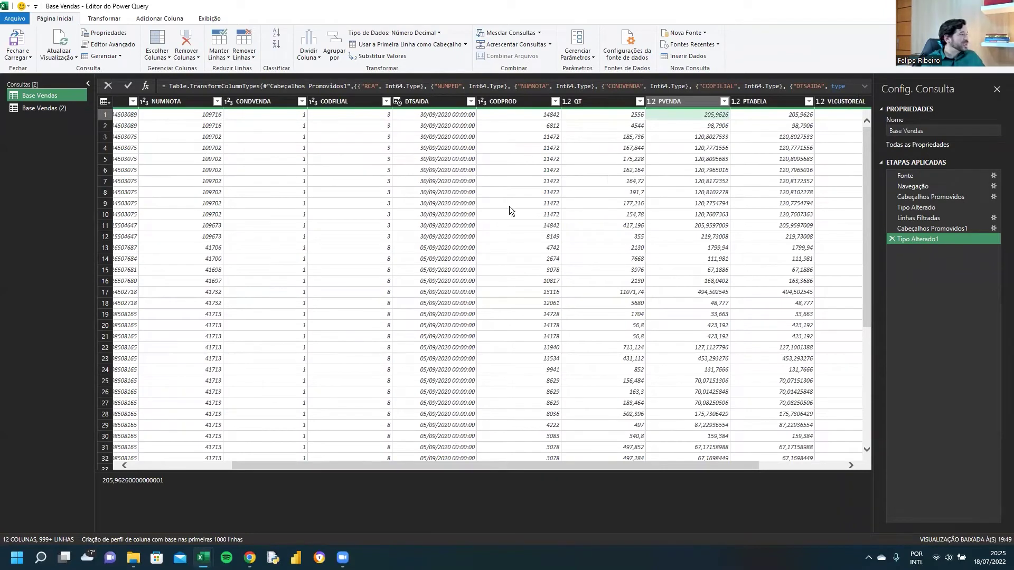
Return to the Pasta2 workbook and open its Data Model in the Power Pivot window.
key("alt+Tab")
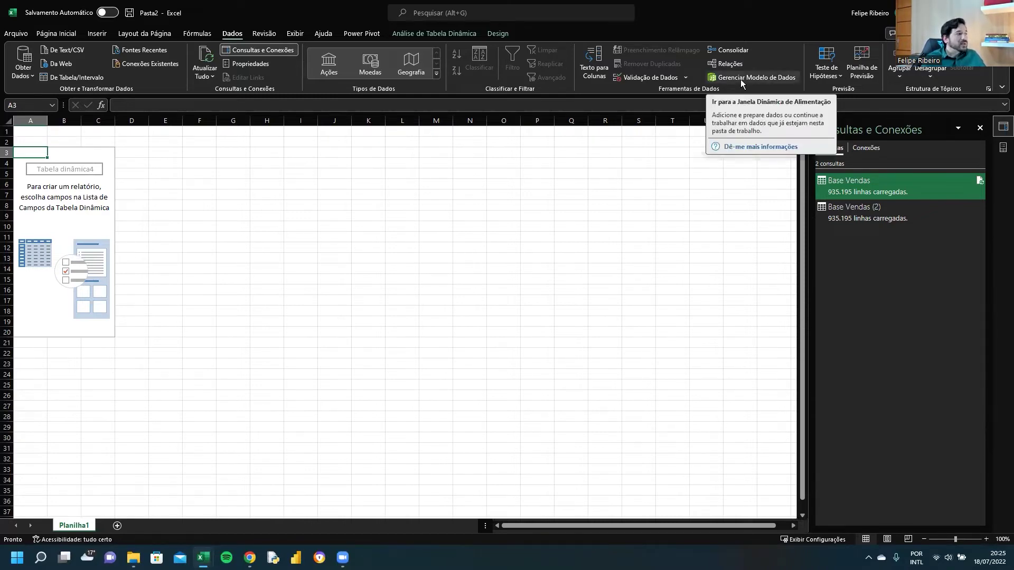
left_click(24, 76)
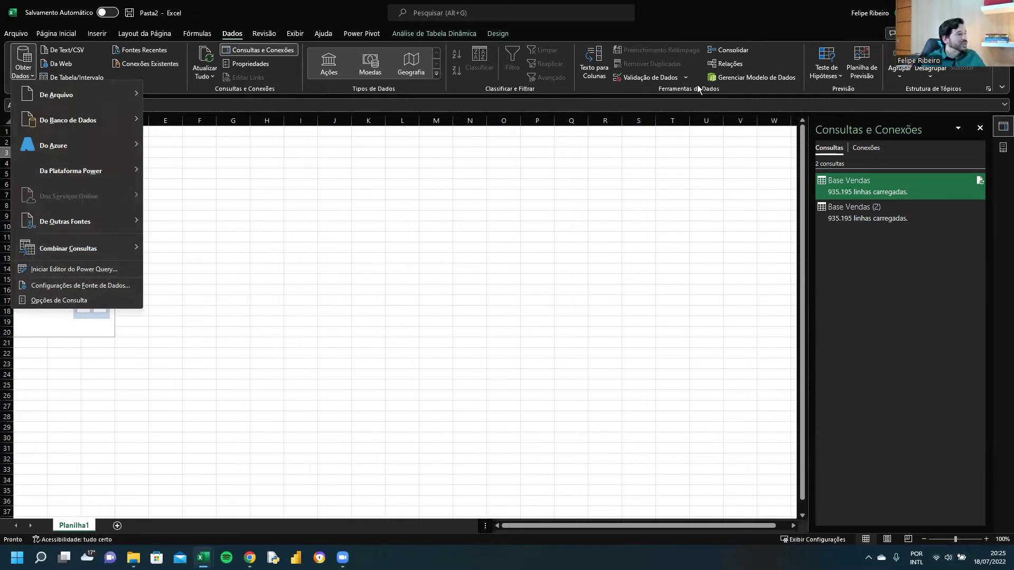
left_click(752, 77)
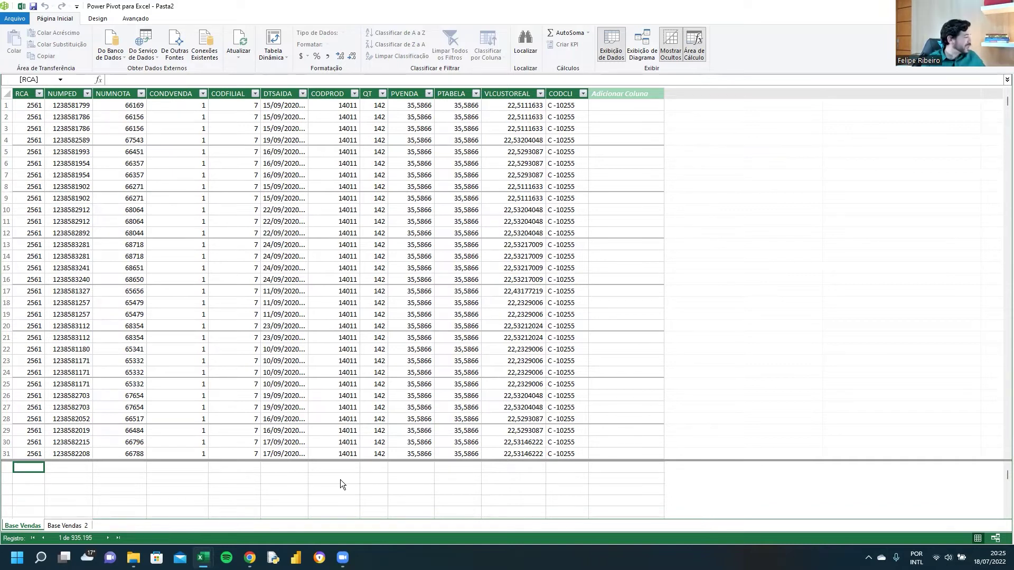
Examine the Base Vendas data rows and the empty calculation area beneath them in Power Pivot.
left_click(252, 474)
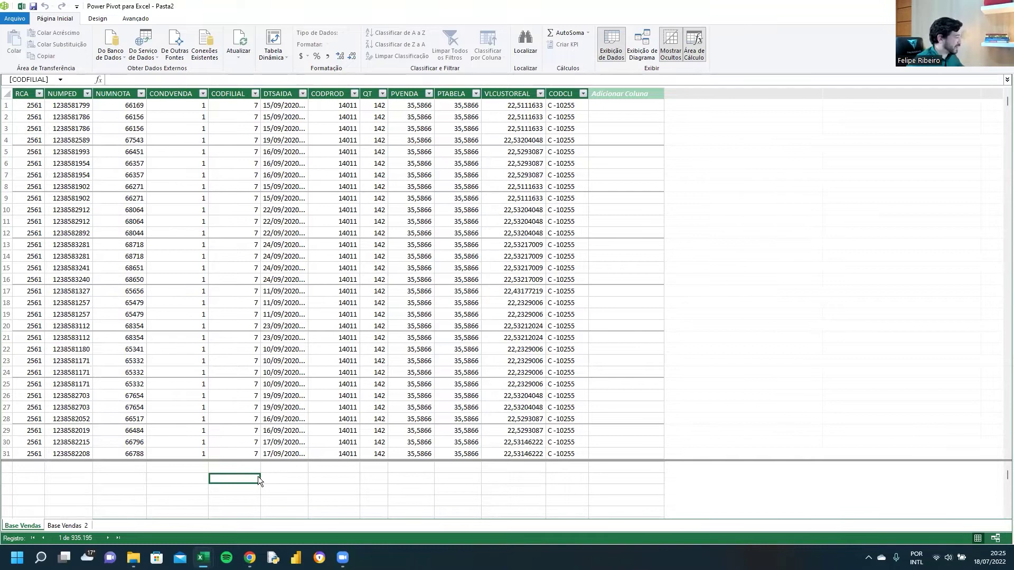
left_click(282, 490)
left_click(323, 314)
scroll(320, 307, "down", 4)
scroll(321, 319, "up", 4)
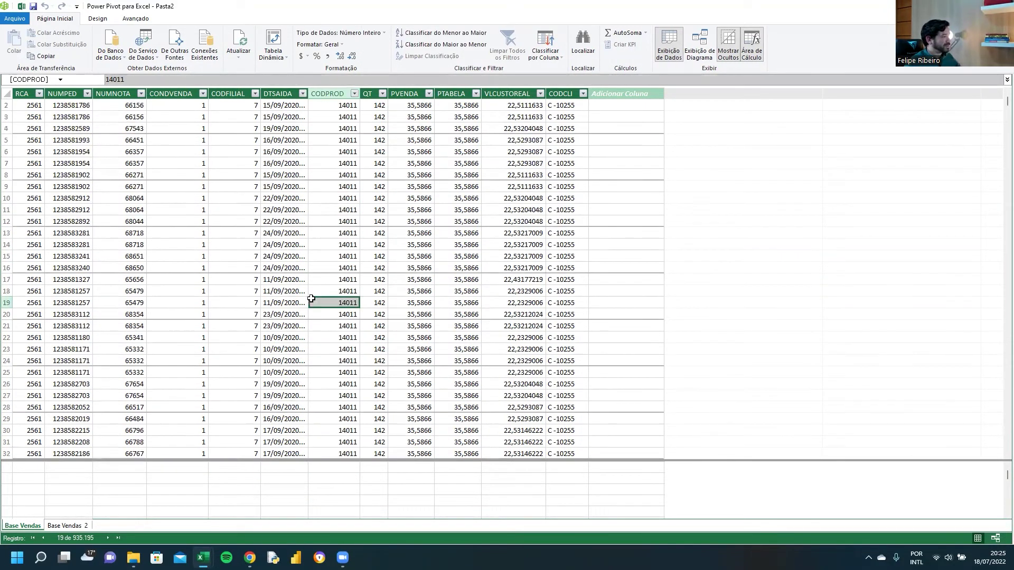
left_click(171, 478)
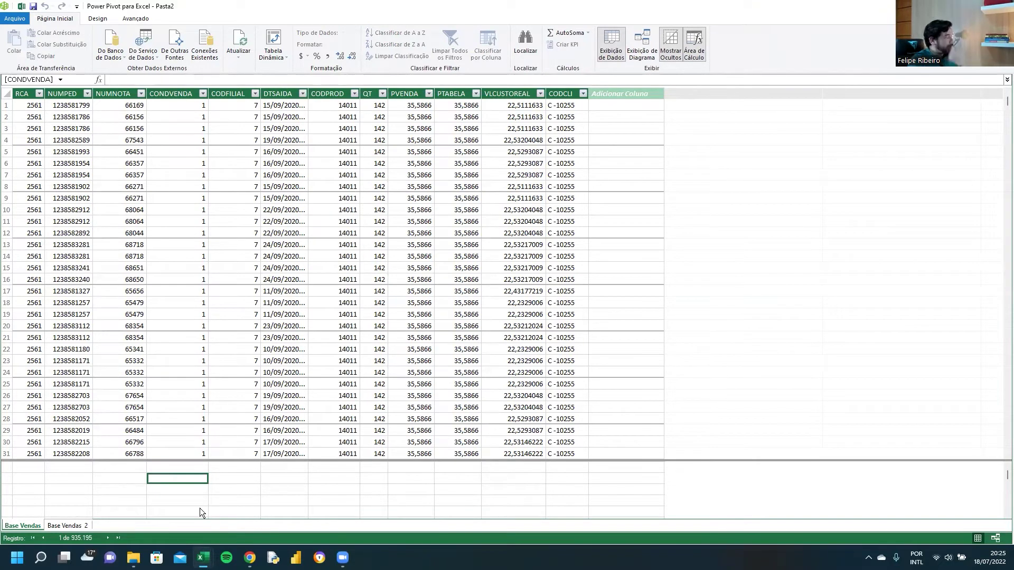
left_click(68, 478)
left_click(120, 478)
left_click(232, 490)
left_click(328, 490)
left_click(213, 489)
left_click(183, 482)
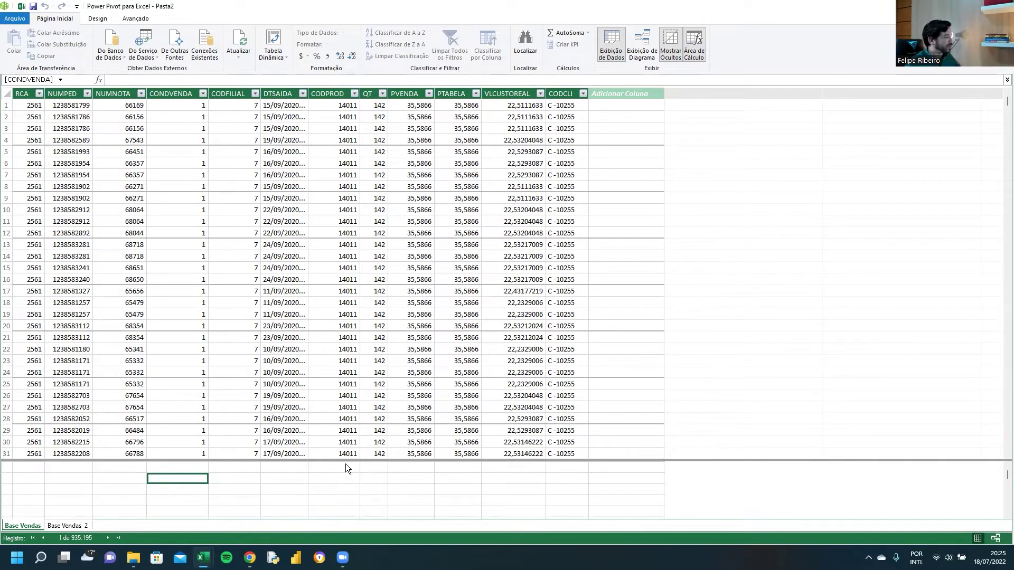
Enlarge the calculation area and start a measure named FATURAMENTO in an empty cell under the NUMNOTA column.
left_click_drag(355, 462, 327, 297)
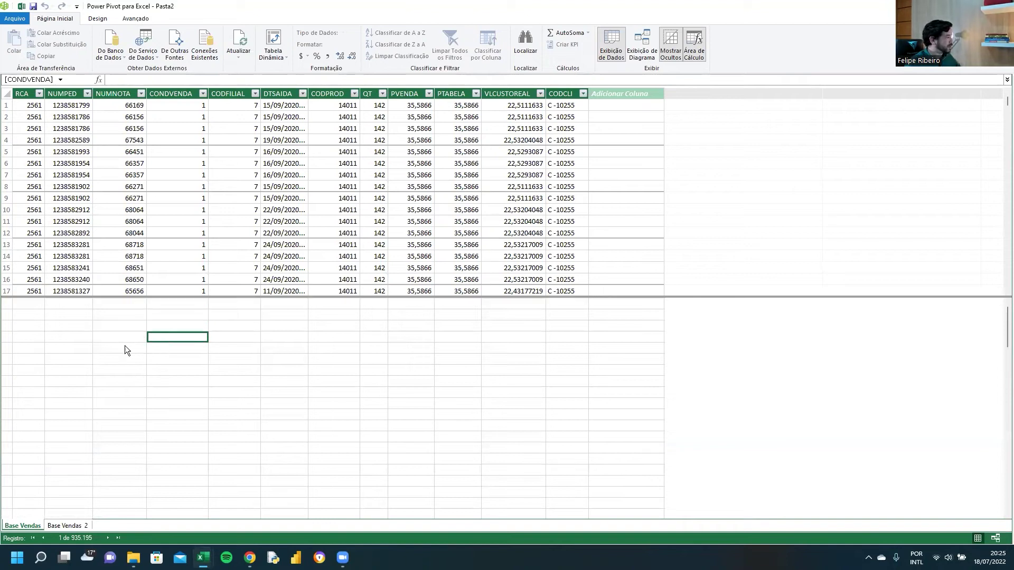
left_click(125, 357)
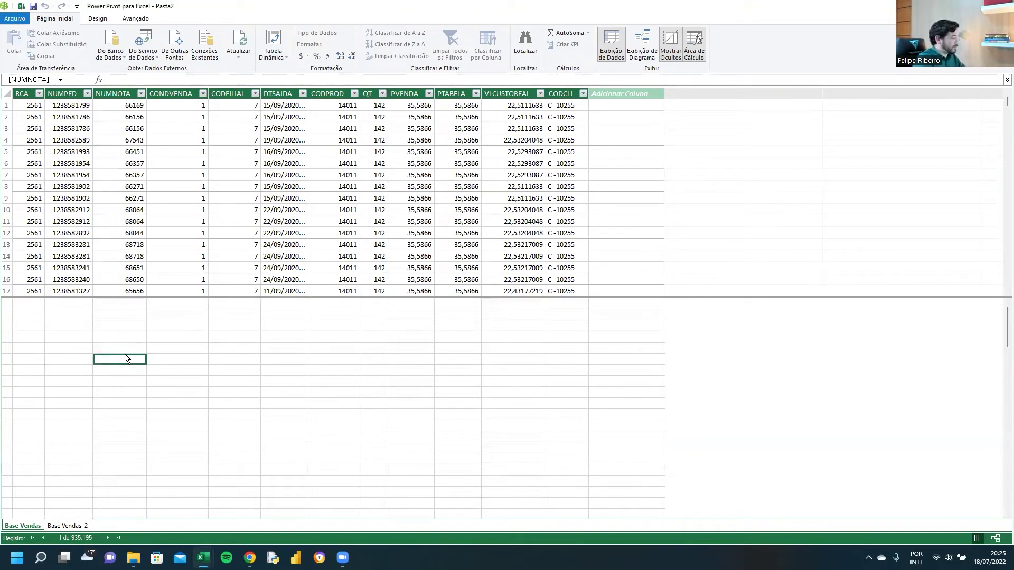
type("fatu")
key("BackSpace")
key("BackSpace")
key("BackSpace")
key("BackSpace")
key("BackSpace")
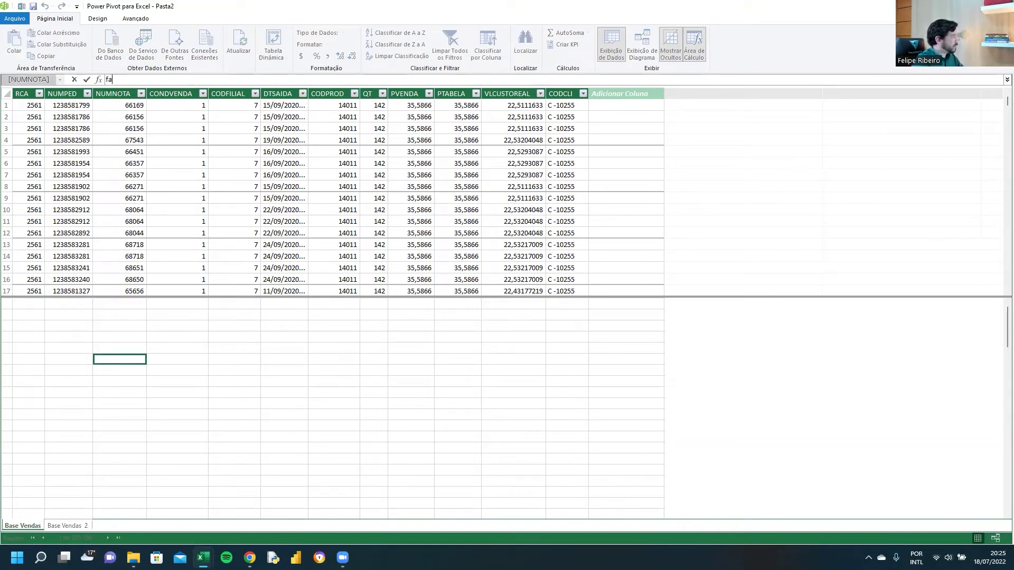
type("FATUR")
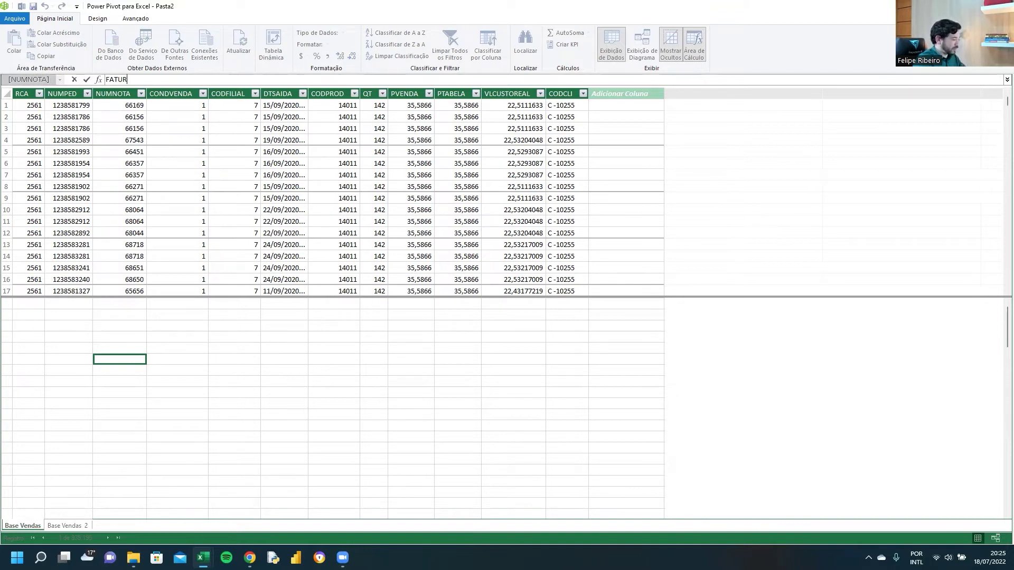
type("AMENTO:=")
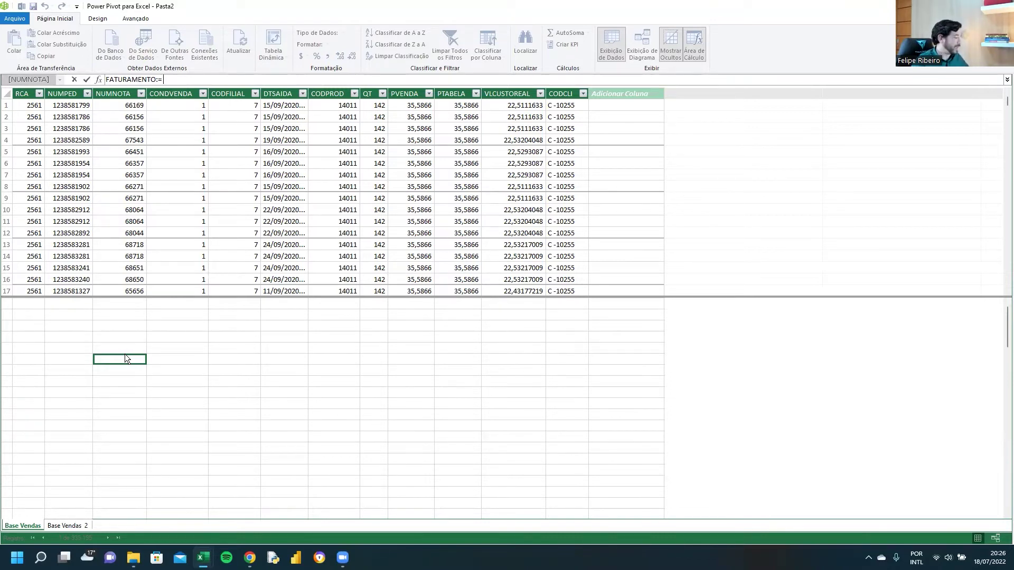
Begin the FATURAMENTO formula with the SUMX function, using 'Base Vendas' as its table argument.
type("SUMX")
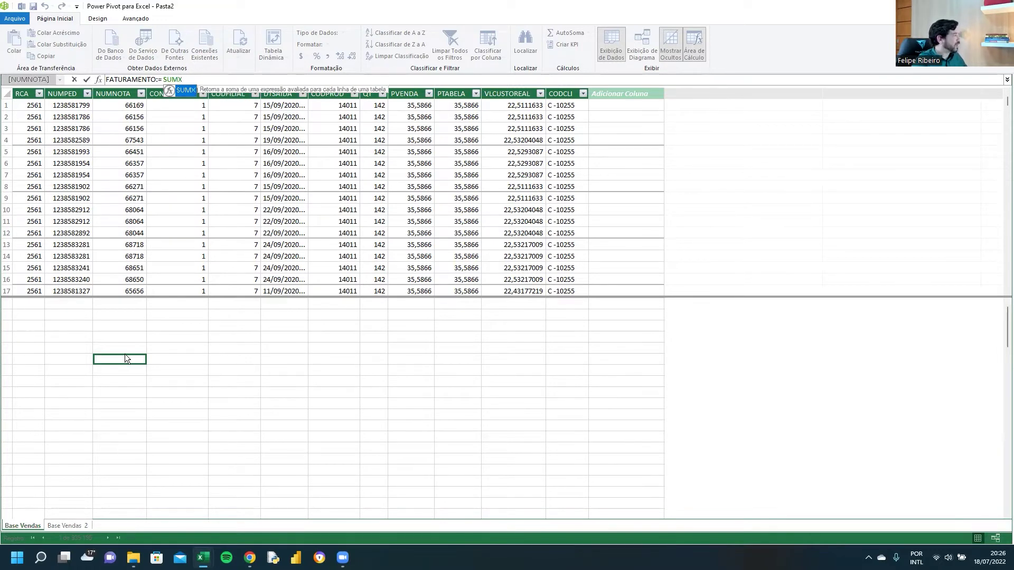
type("(")
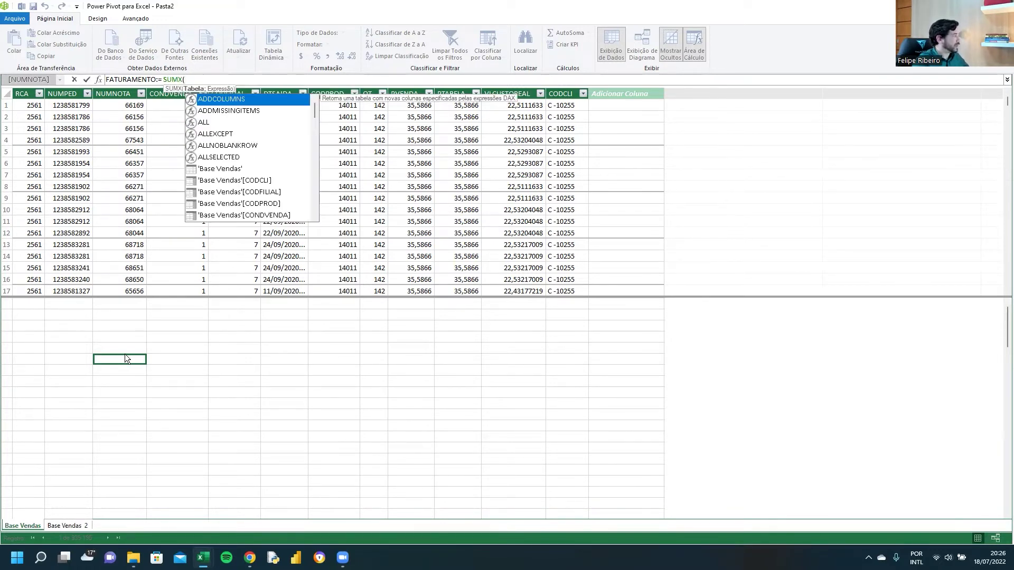
key("Down")
key("Down")
key("Down")
key("Down")
key("Down")
key("Down")
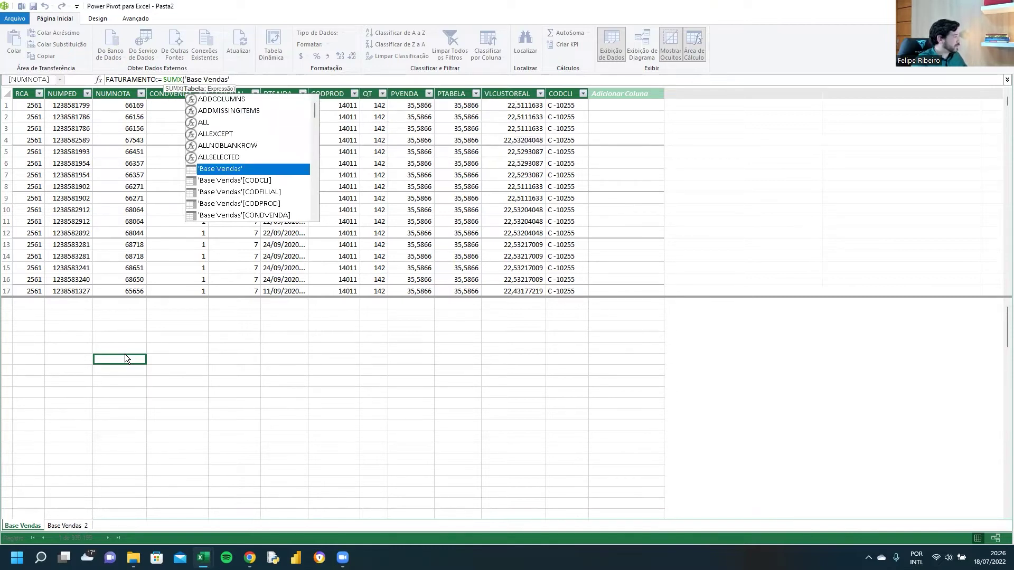
key("Tab")
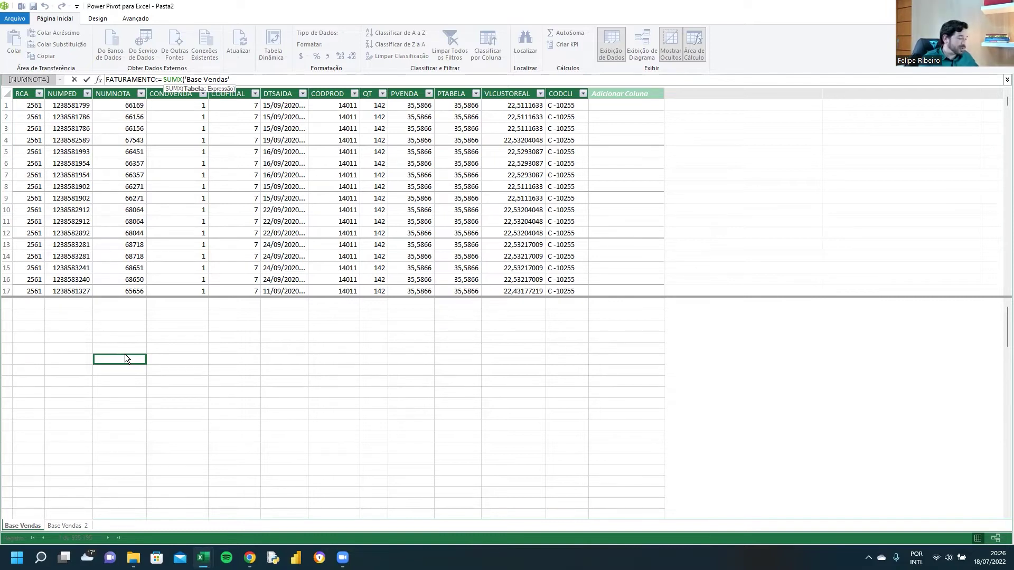
type(";")
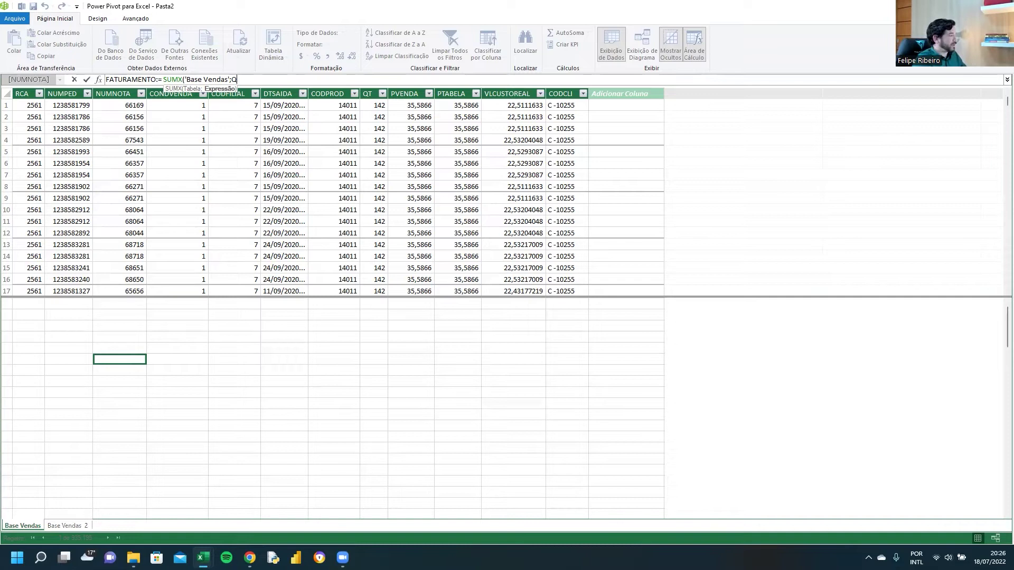
type("QT")
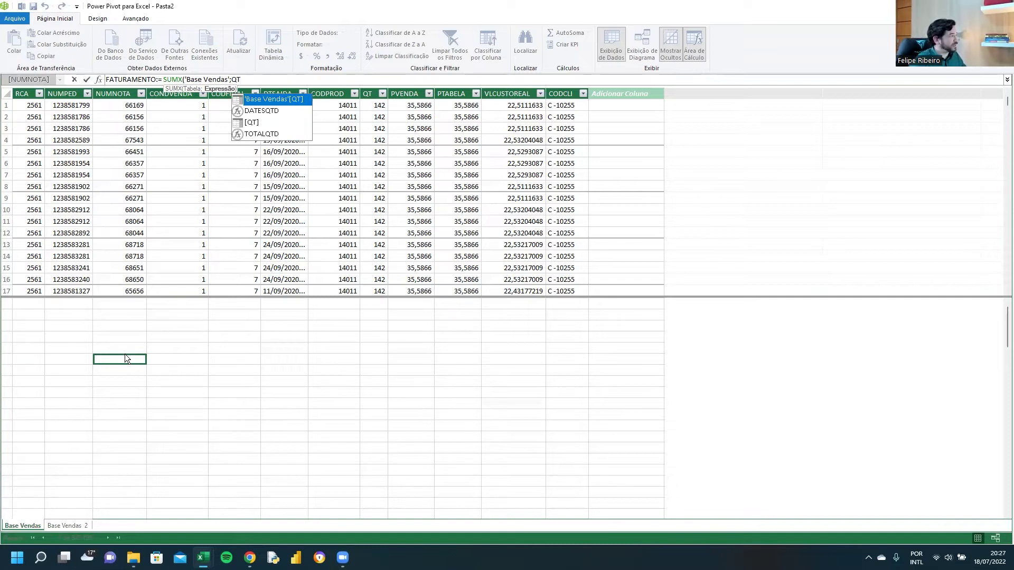
key("Tab")
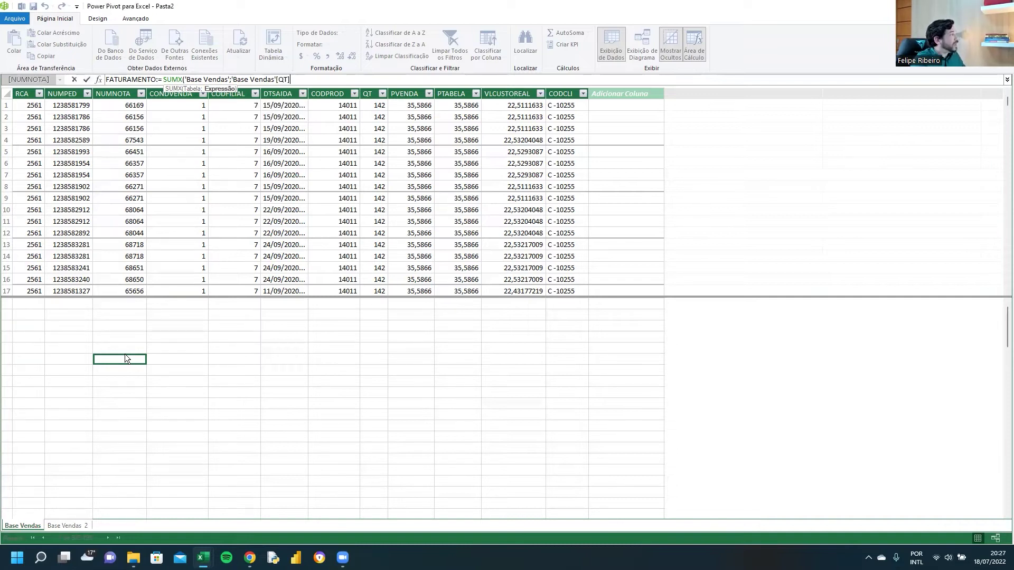
key("BackSpace")
key("BackSpace")
key("BackSpace")
key("BackSpace")
key("BackSpace")
key("BackSpace")
key("BackSpace")
key("BackSpace")
key("BackSpace")
key("BackSpace")
key("BackSpace")
key("BackSpace")
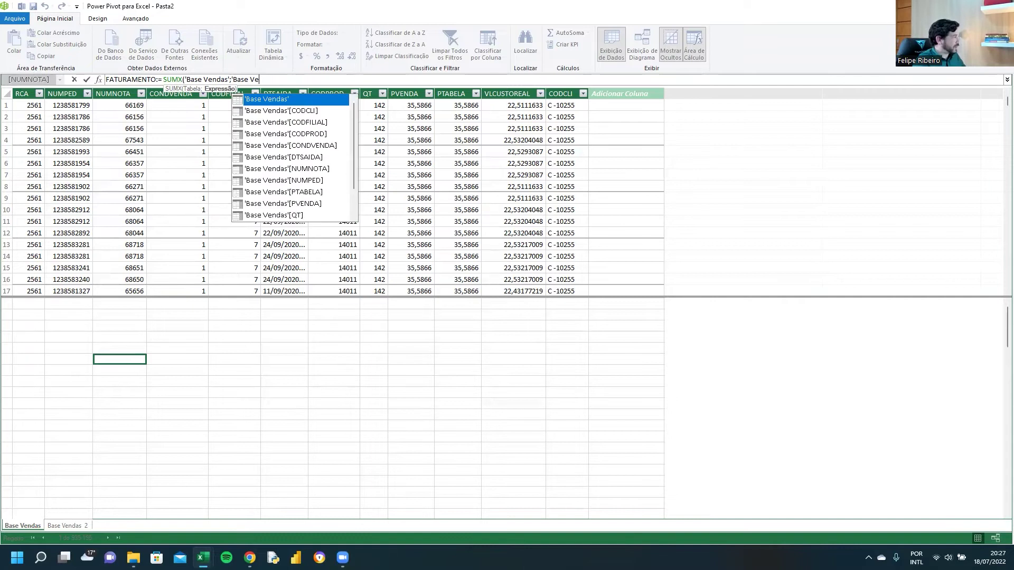
key("BackSpace")
key("BackSpace")
key("BackSpace")
key("BackSpace")
key("BackSpace")
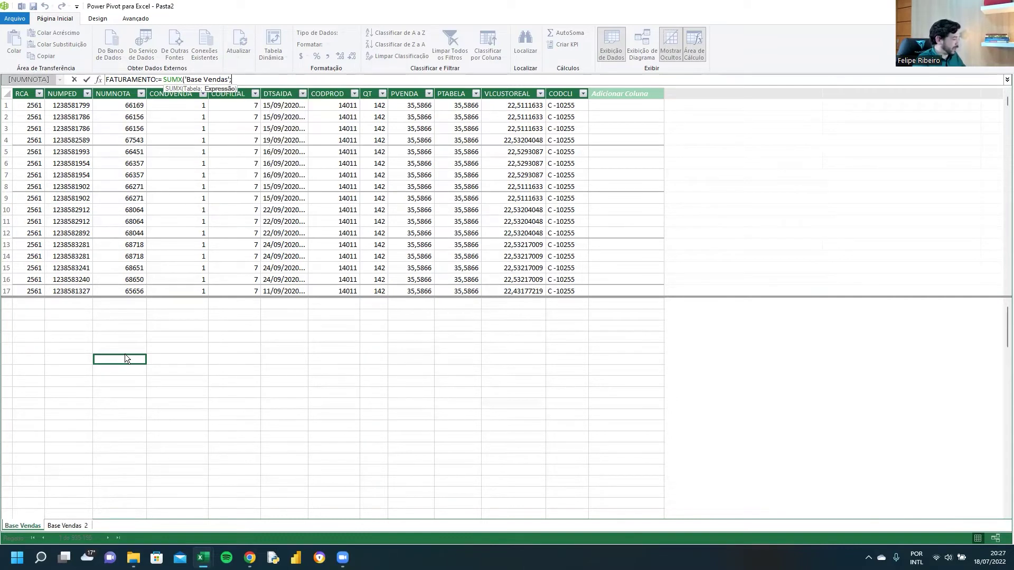
Complete the FATURAMENTO measure by multiplying 'Base Vendas'[QT] by 'Base Vendas'[PVENDA] inside the SUMX expression.
type("QT")
key("Down")
key("Down")
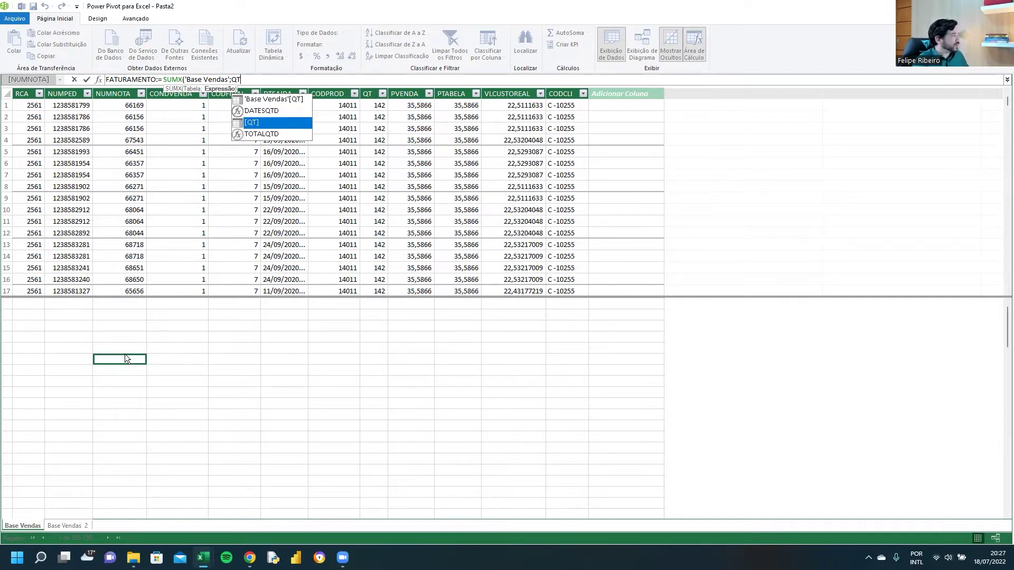
key("Up")
key("Up")
key("Tab")
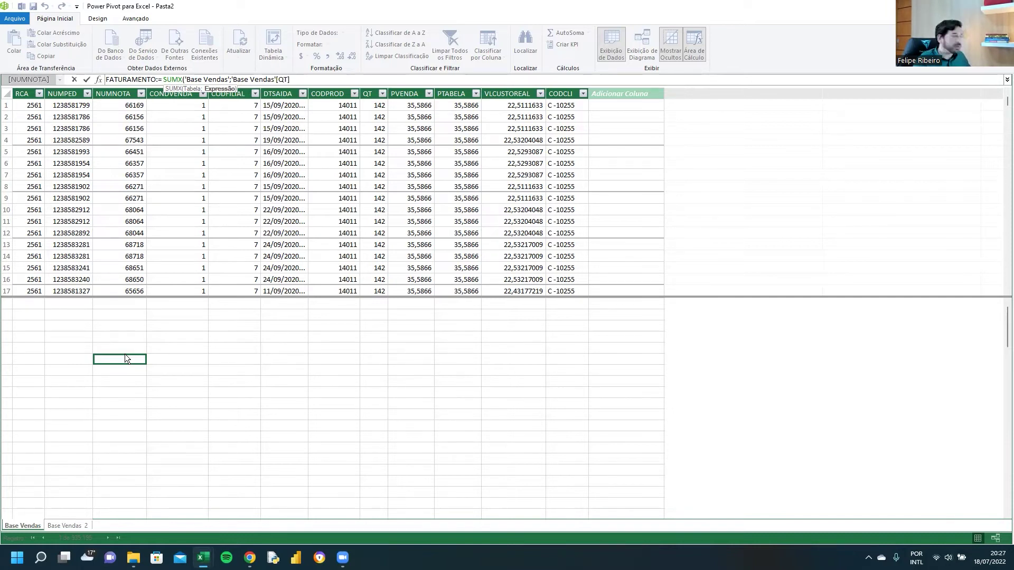
type("*")
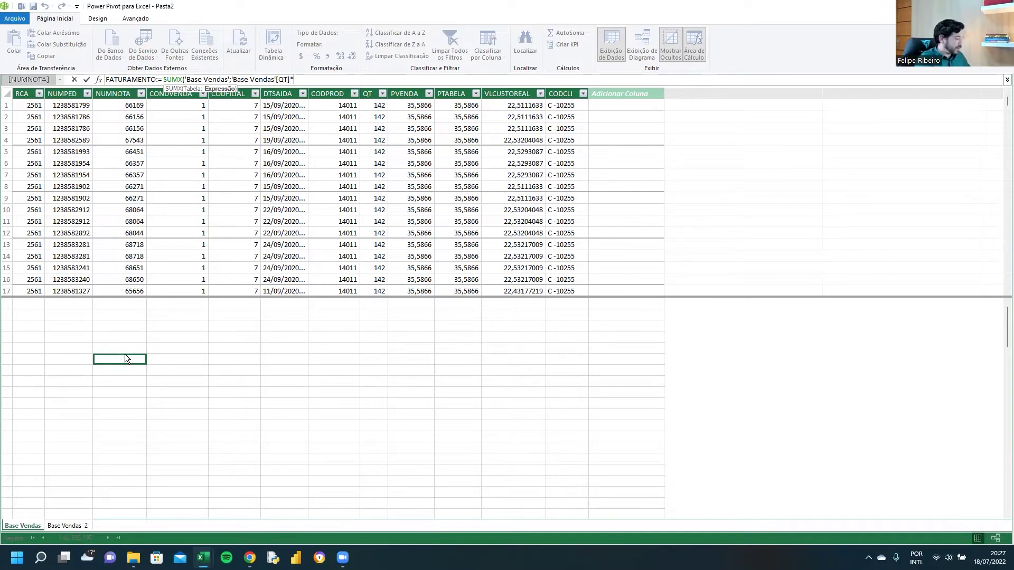
type("PV")
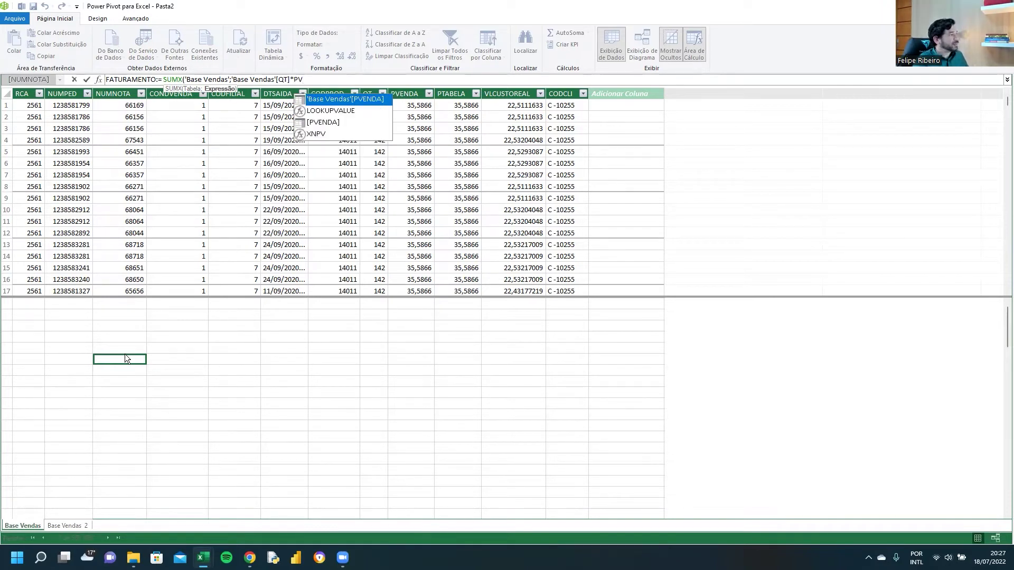
key("Tab")
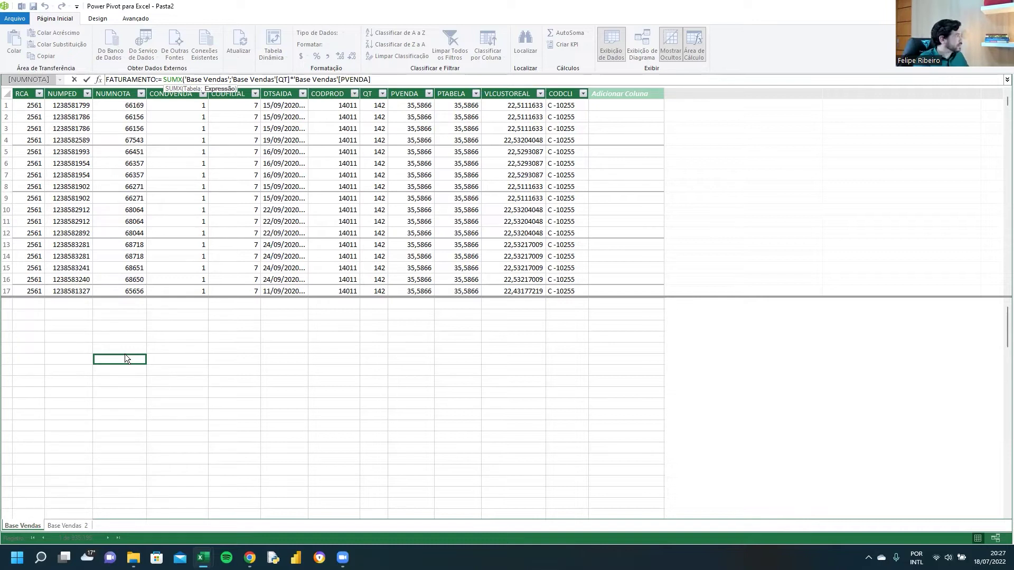
type(")")
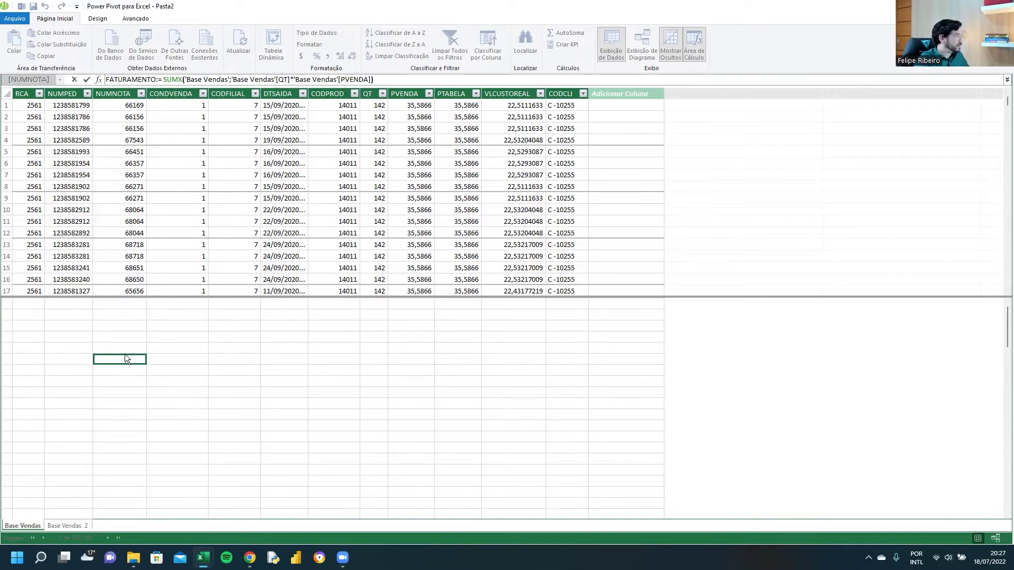
key("Return")
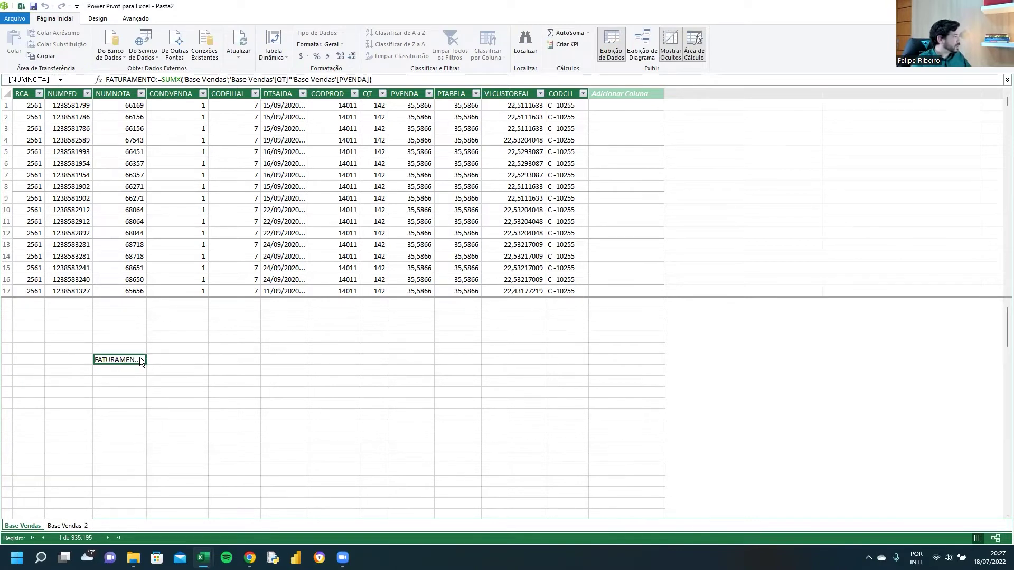
mouse_move(140, 361)
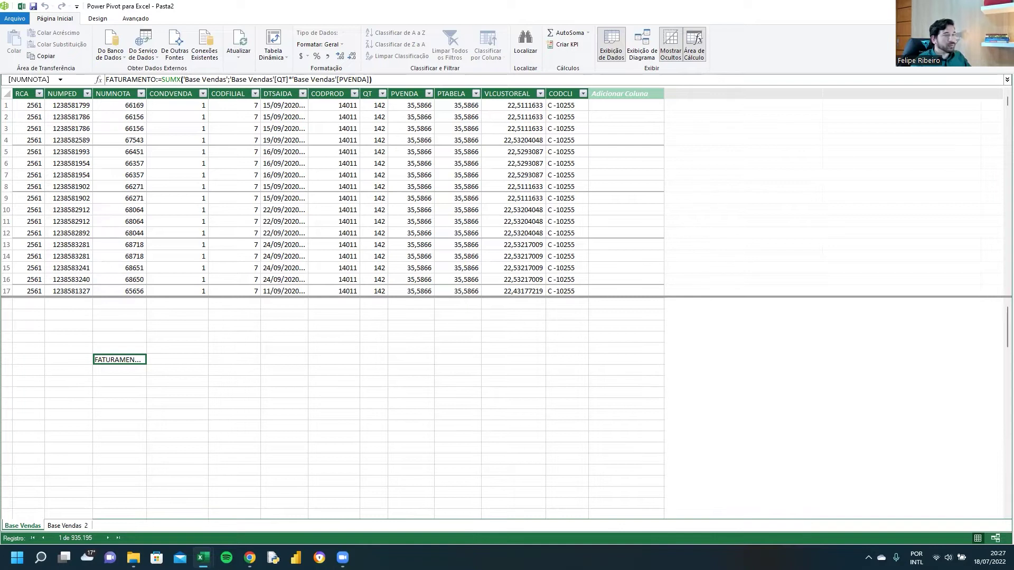
Close the Power Pivot window and display the field list of the empty PivotTable on Planilha1.
left_click(1001, 6)
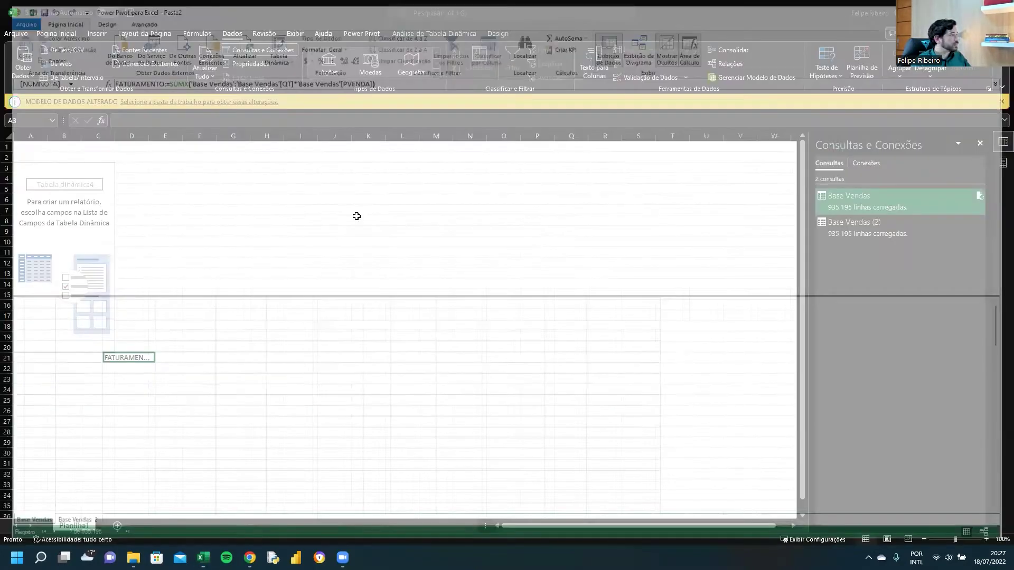
left_click(190, 207)
left_click(83, 195)
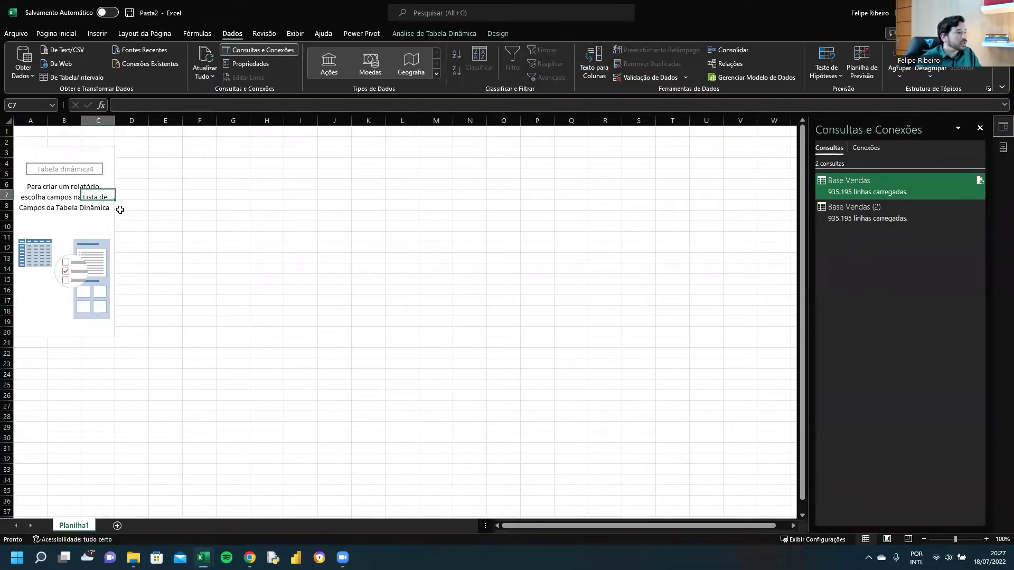
left_click(73, 172)
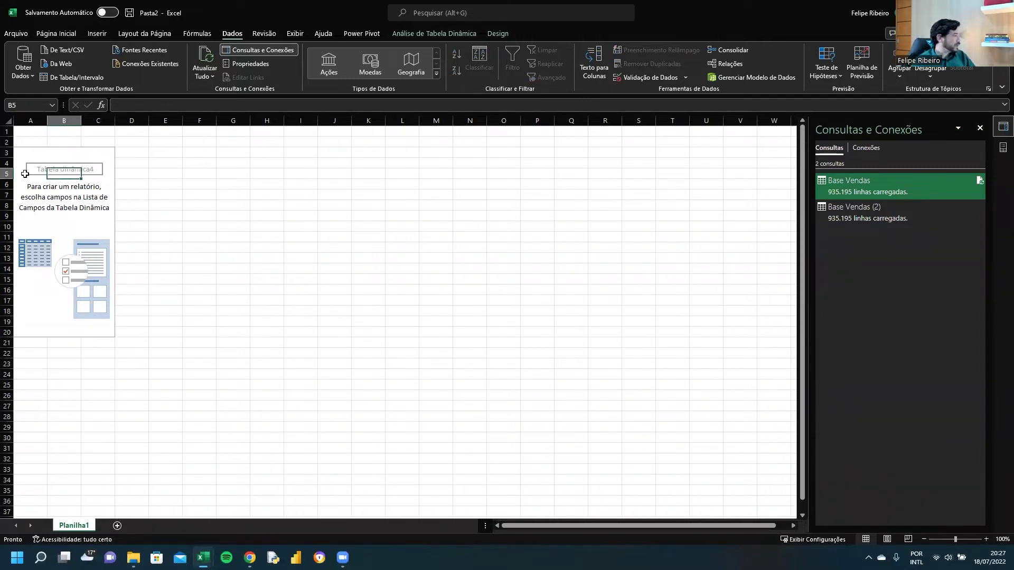
right_click(44, 166)
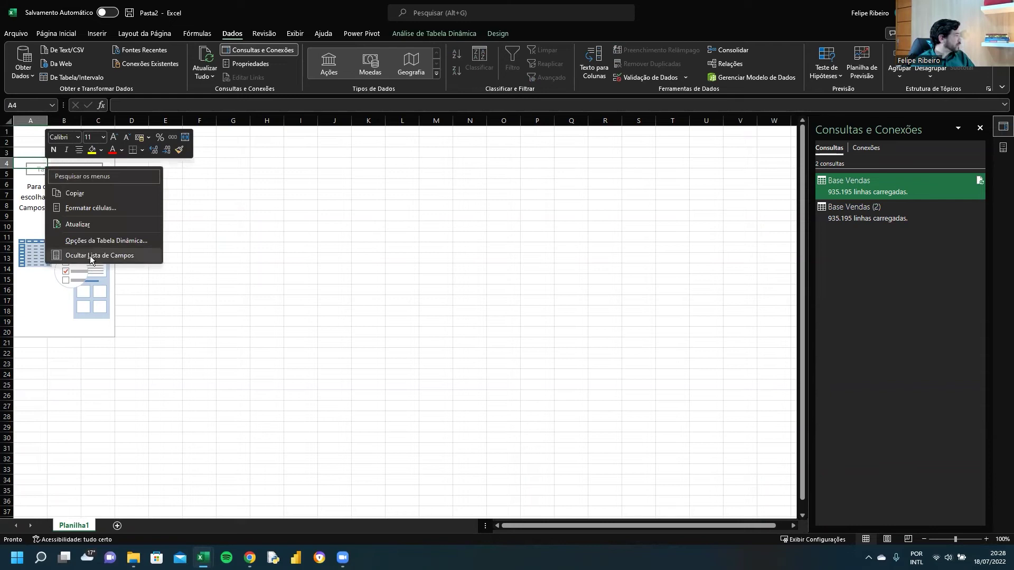
left_click(90, 255)
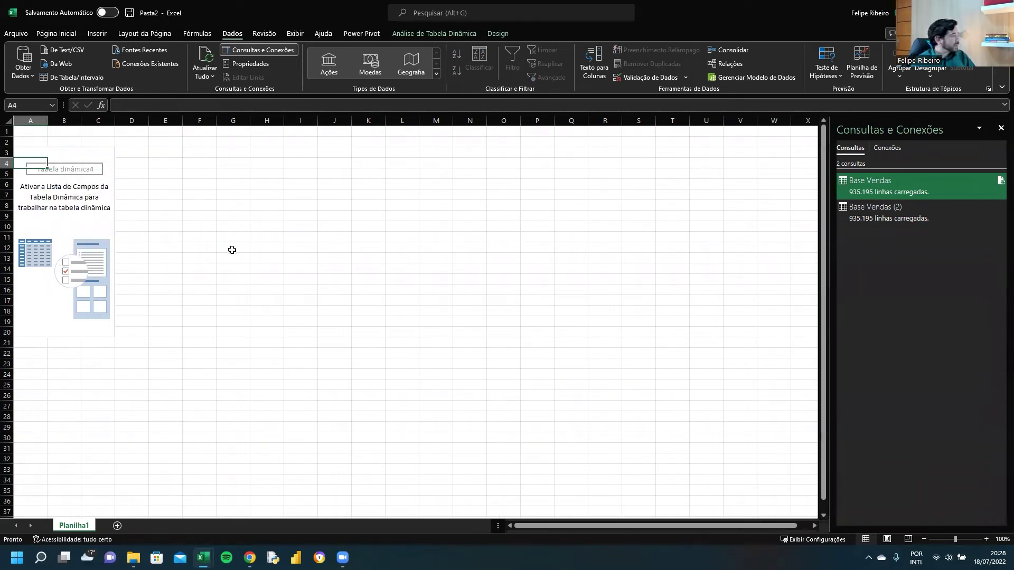
right_click(77, 245)
left_click(89, 332)
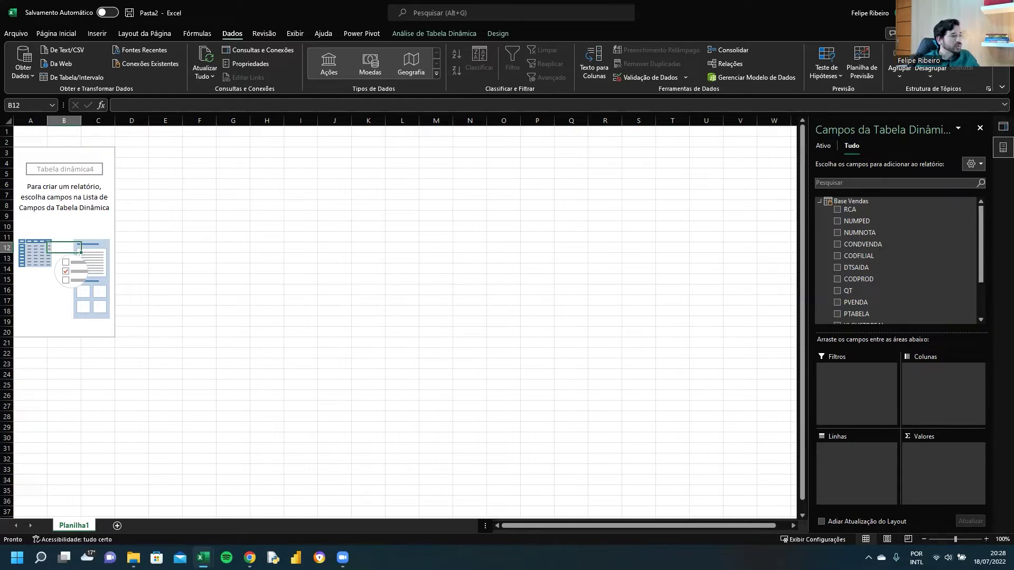
Build the PivotTable from Base Vendas with RCA in the rows and the sum of QT in the values.
scroll(861, 280, "down", 2)
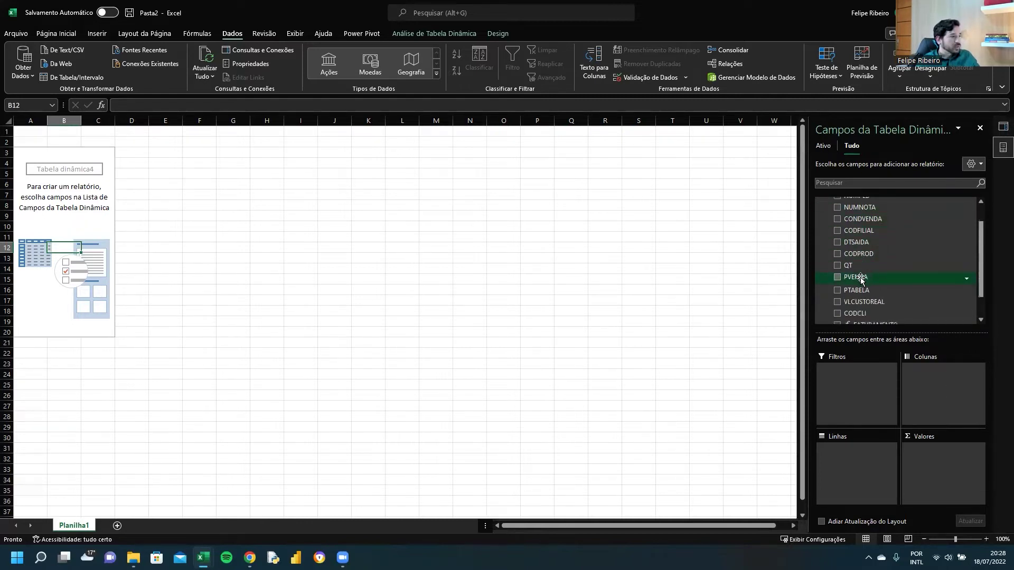
scroll(864, 280, "up", 2)
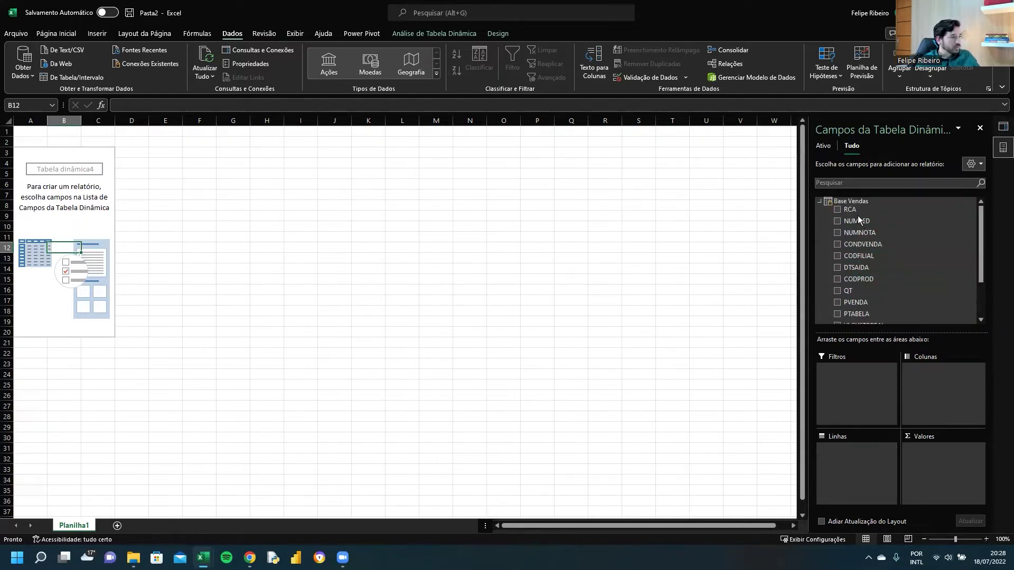
left_click_drag(852, 216, 849, 451)
left_click(50, 163)
scroll(33, 257, "down", 3)
scroll(34, 257, "up", 3)
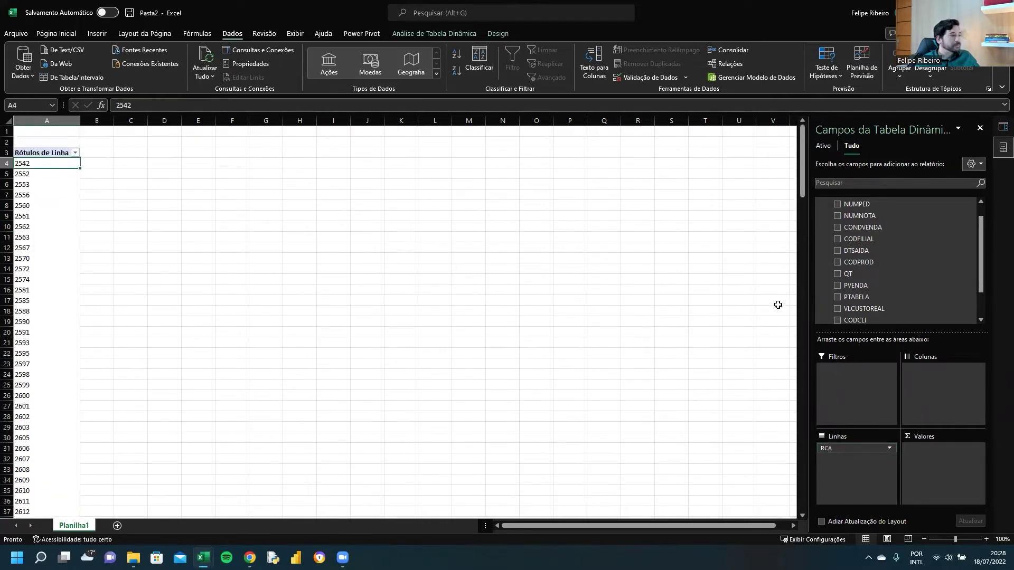
scroll(856, 277, "up", 2)
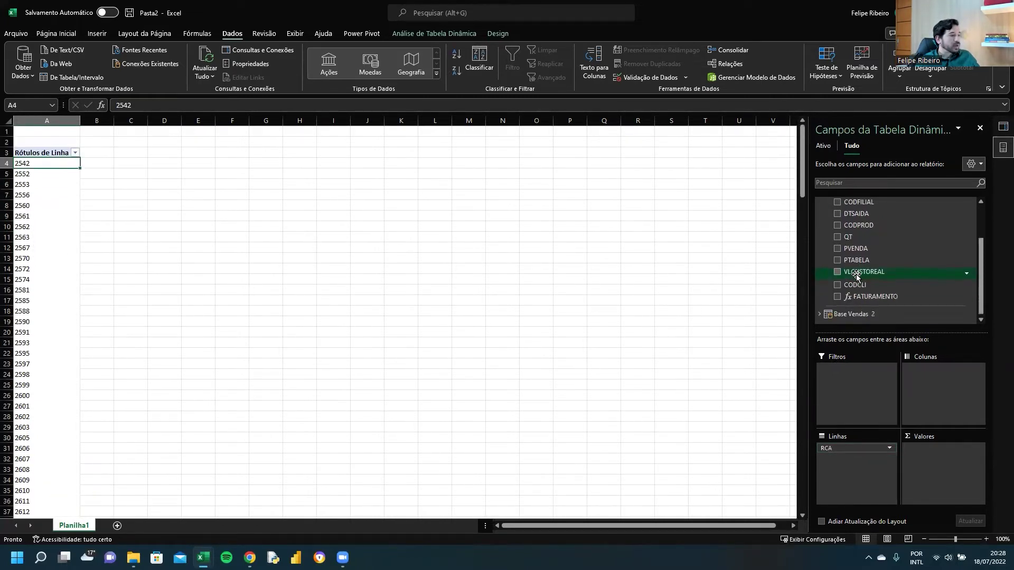
left_click_drag(848, 290, 939, 468)
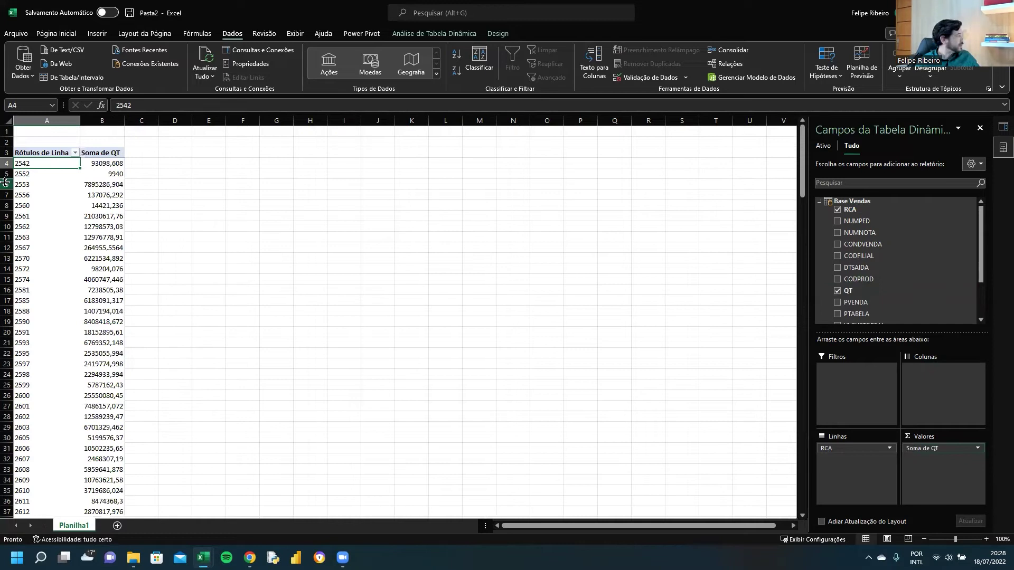
Sort the PivotTable rows by Soma de QT from largest to smallest.
right_click(101, 205)
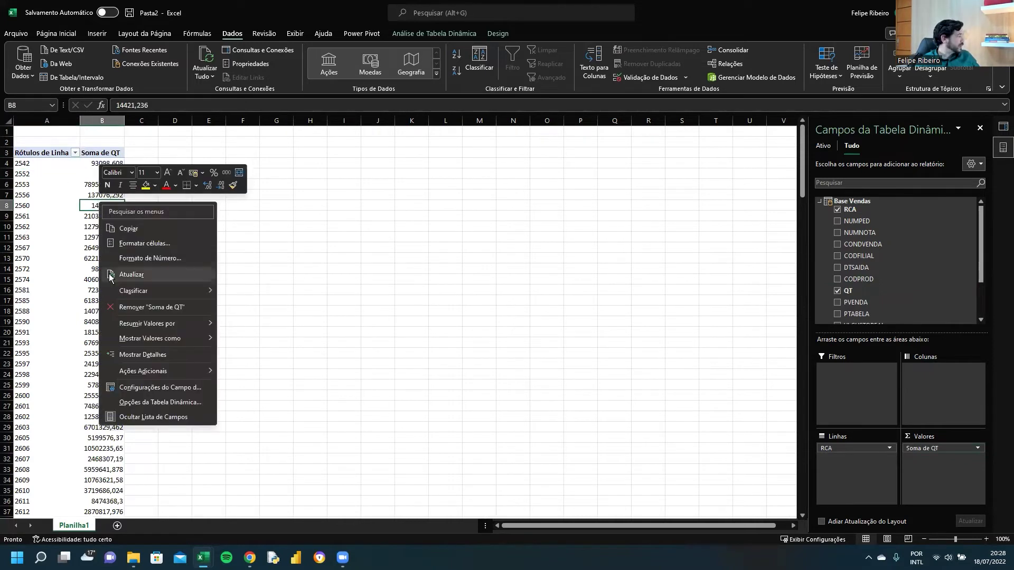
mouse_move(155, 294)
left_click(251, 306)
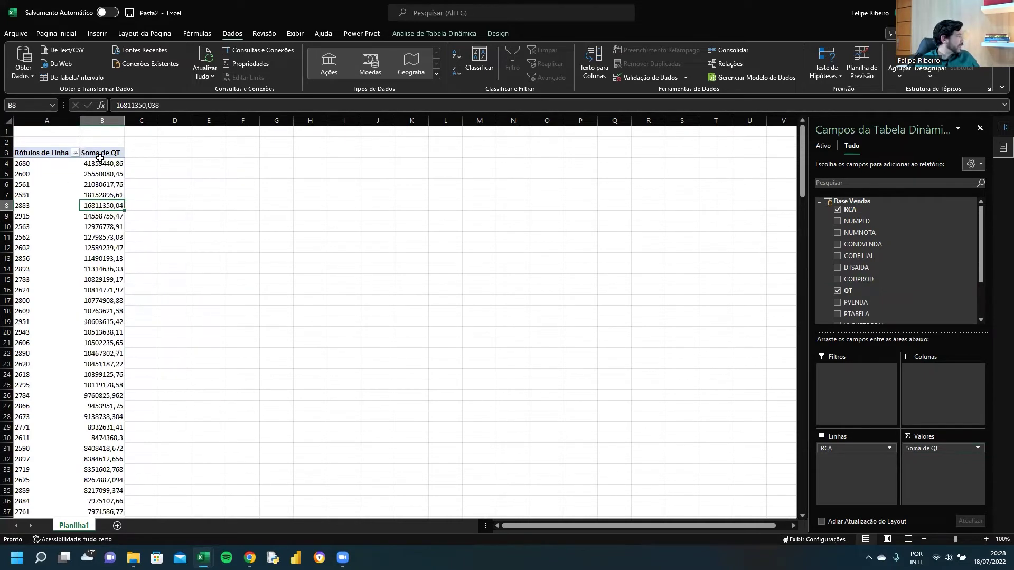
Format the Soma de QT column with the comma style to show thousands separators and two decimals.
left_click(109, 121)
left_click(56, 33)
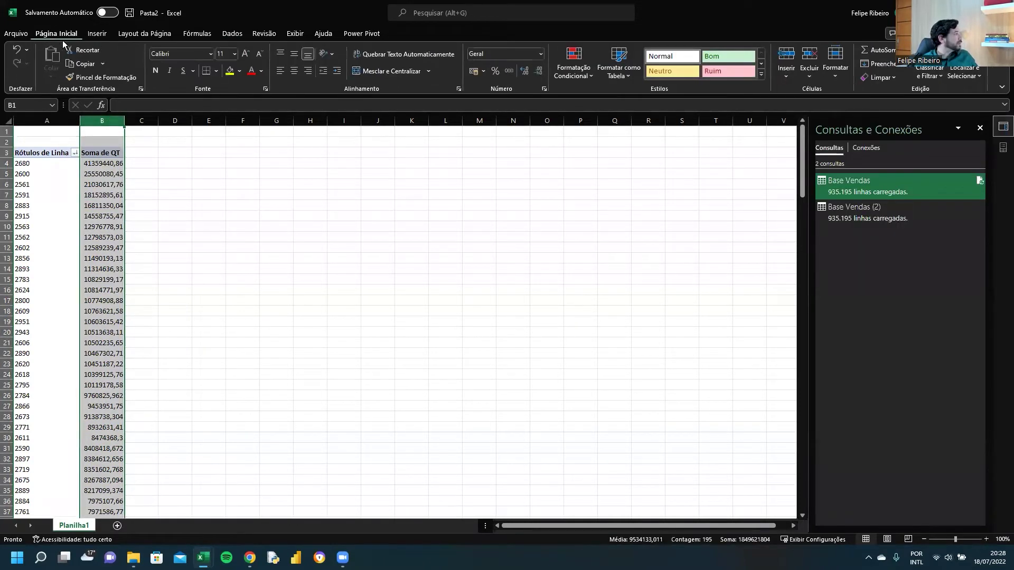
left_click(510, 71)
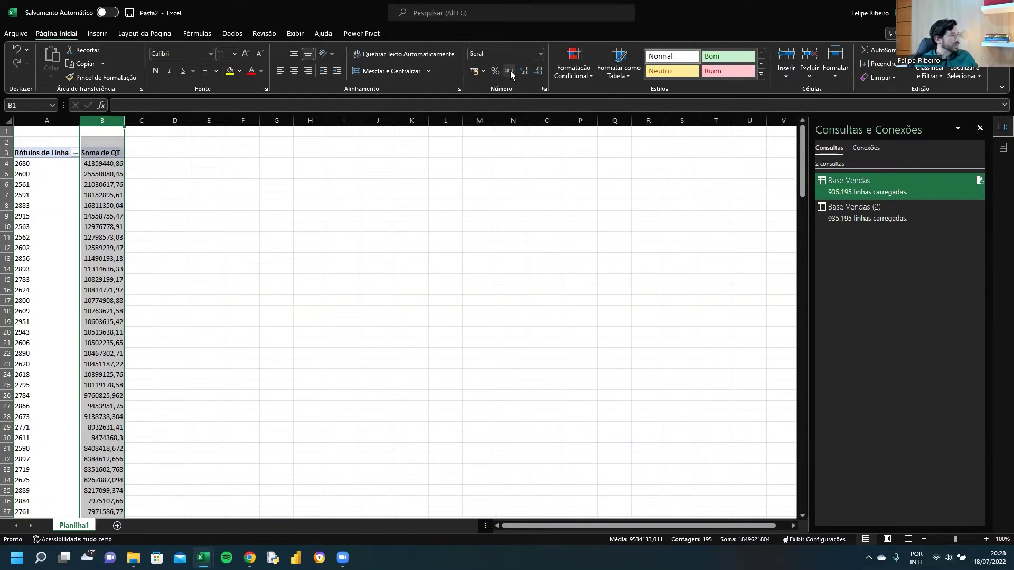
left_click(114, 195)
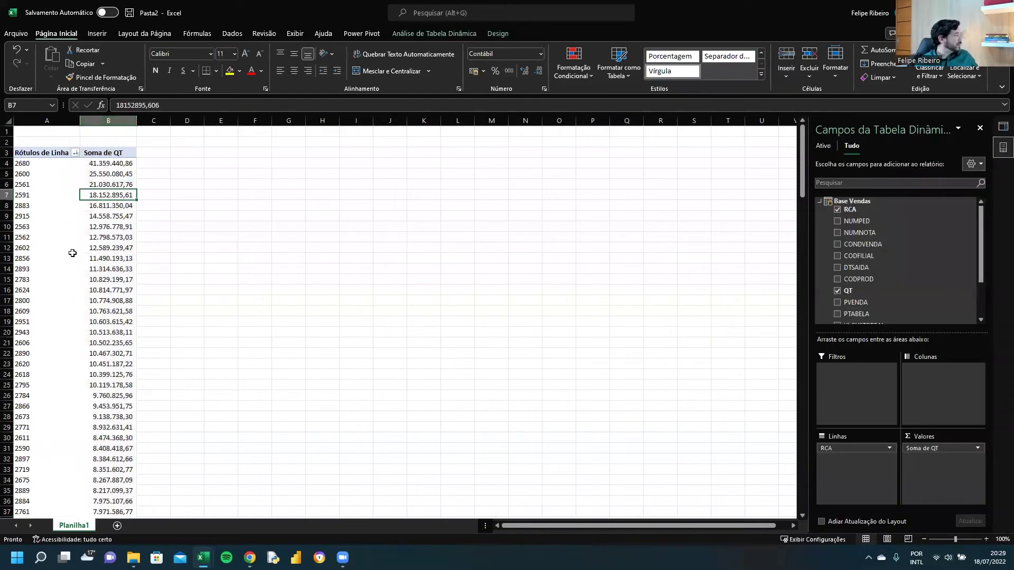
left_click(105, 174)
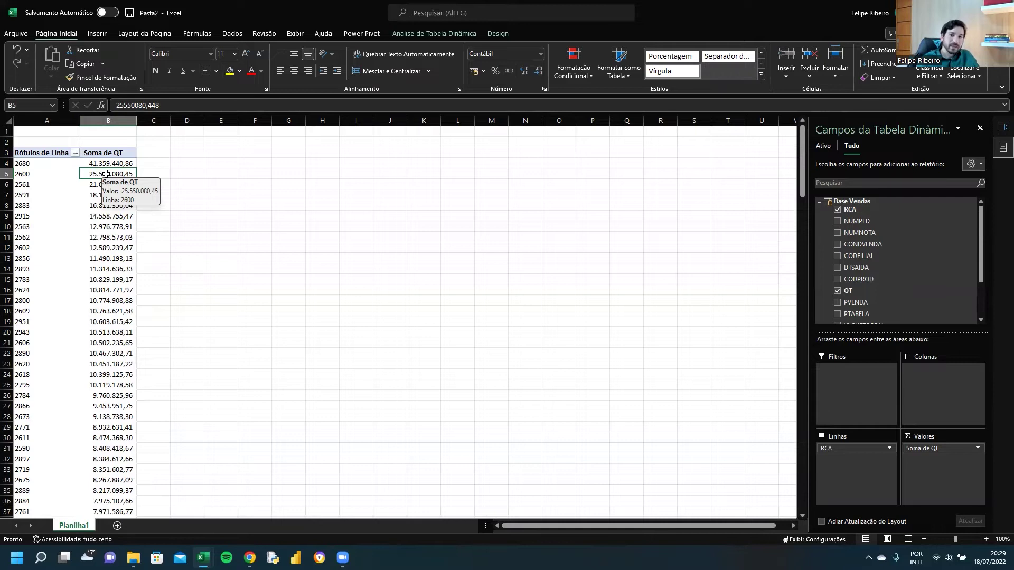
Try out PivotTable styles and apply the blue one from the first row of the Média group.
left_click(108, 153)
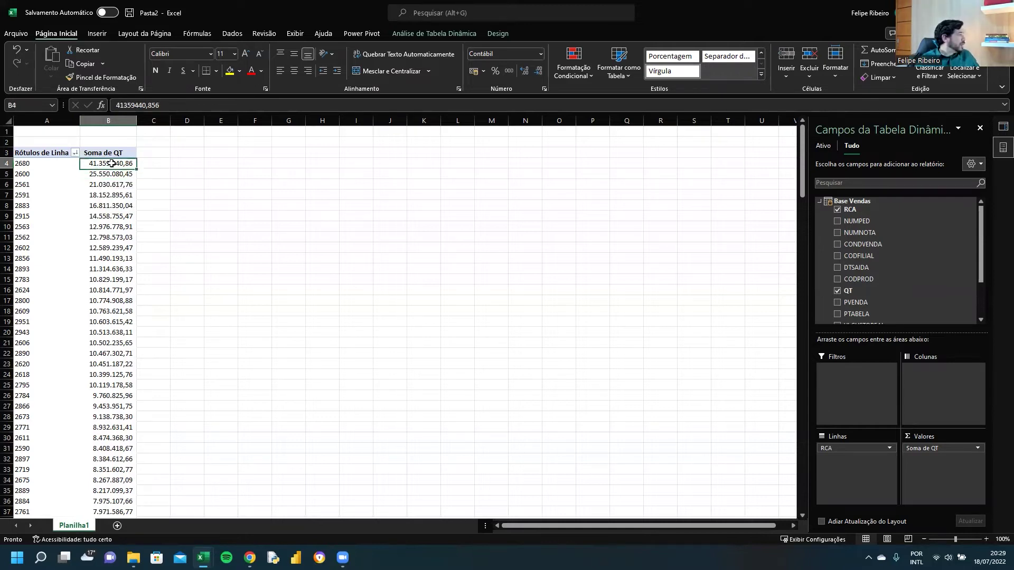
left_click(497, 33)
left_click(556, 77)
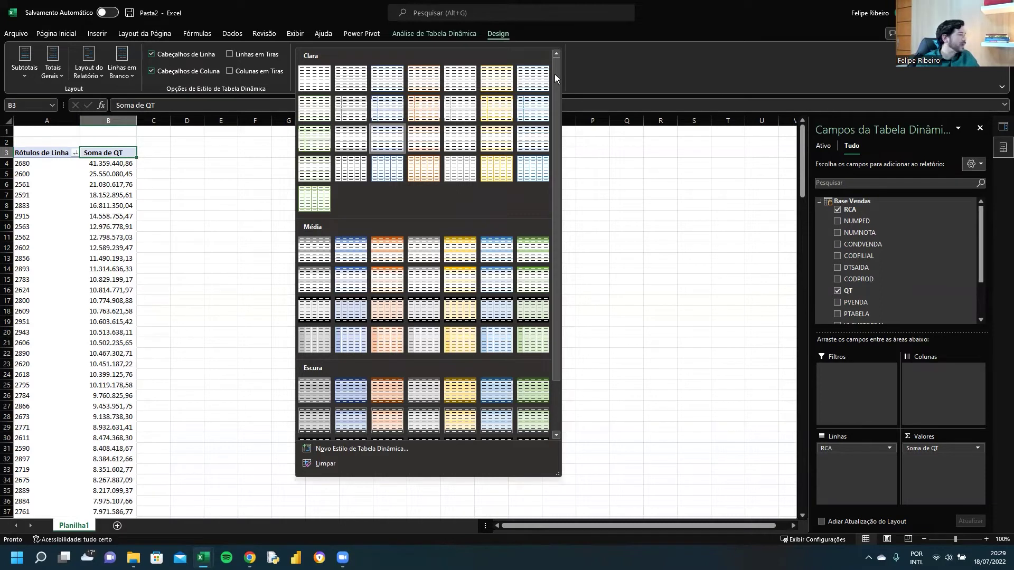
left_click(356, 278)
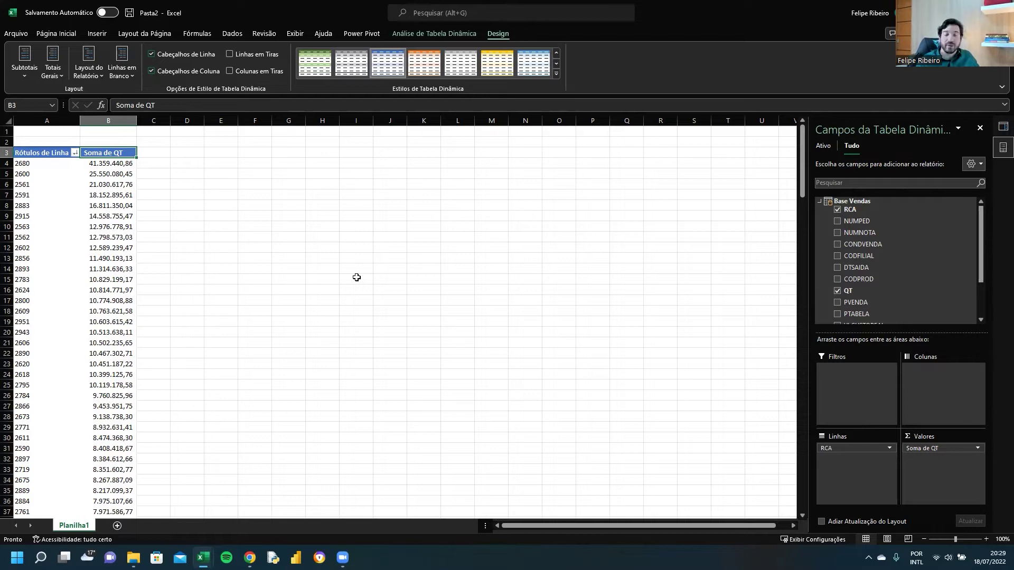
left_click(557, 73)
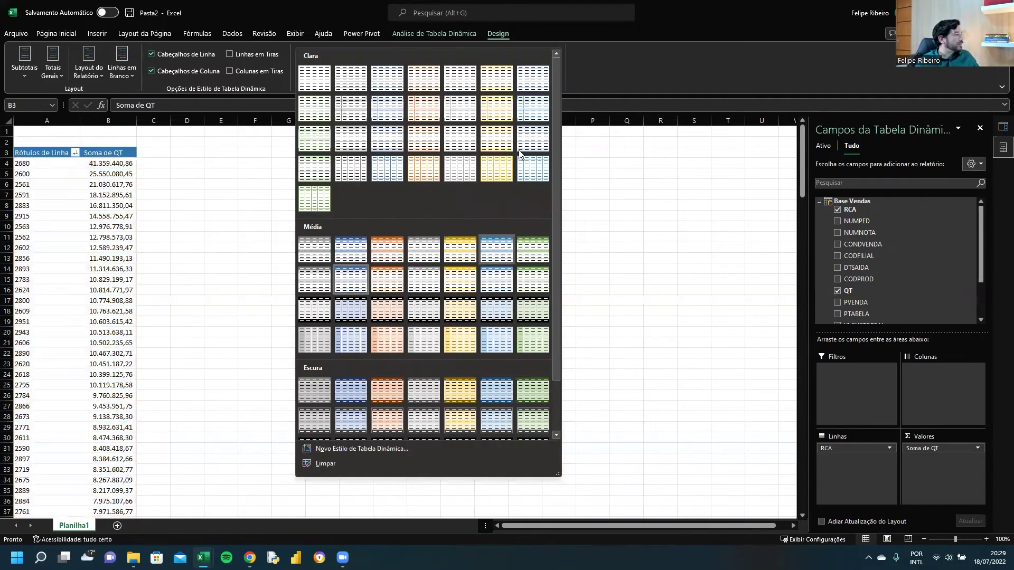
left_click(317, 244)
left_click(114, 184)
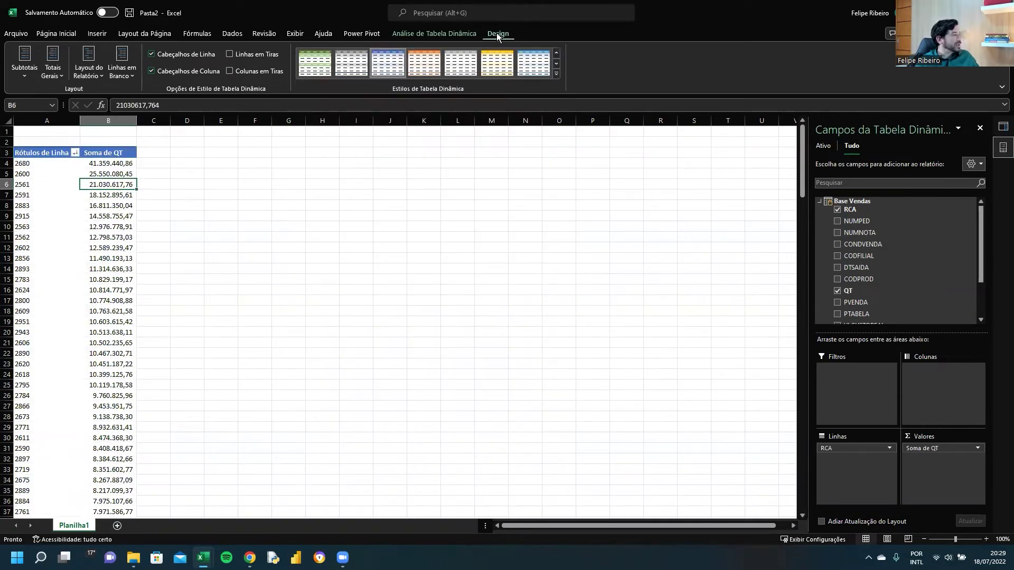
left_click(556, 75)
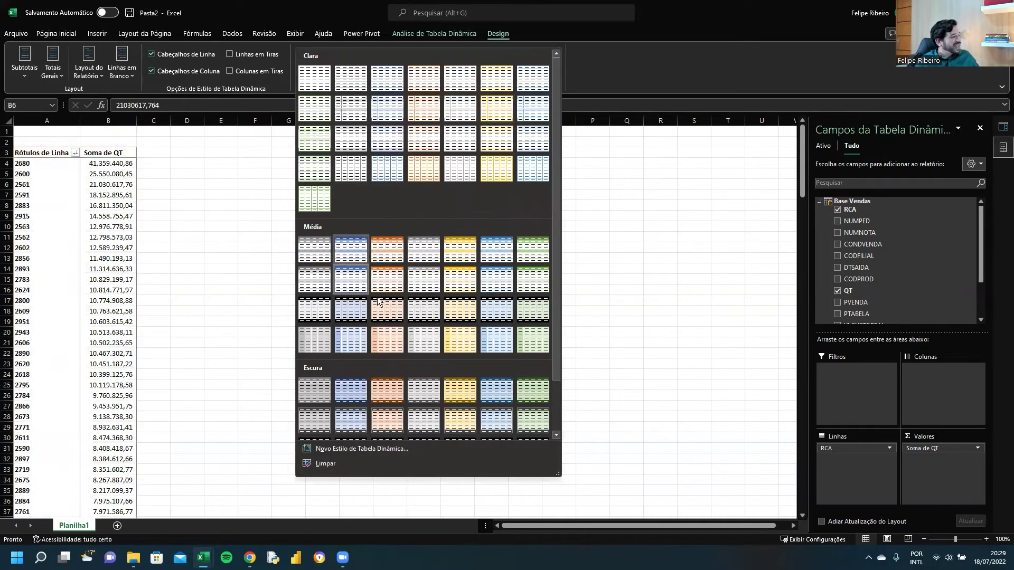
left_click(347, 253)
left_click(94, 238)
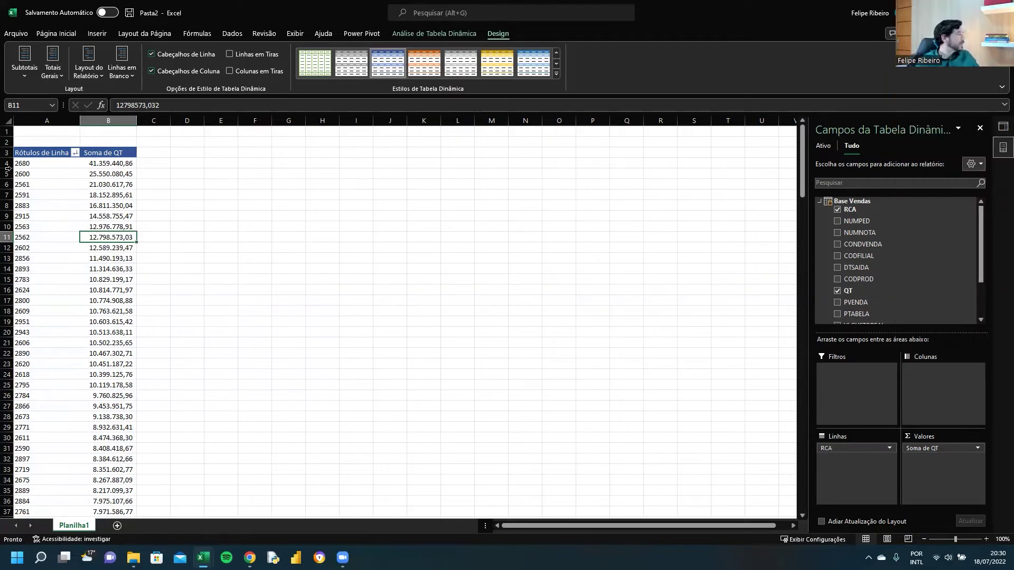
Add the CODFILIAL field to the PivotTable rows above RCA to group the sellers by branch.
left_click(112, 196)
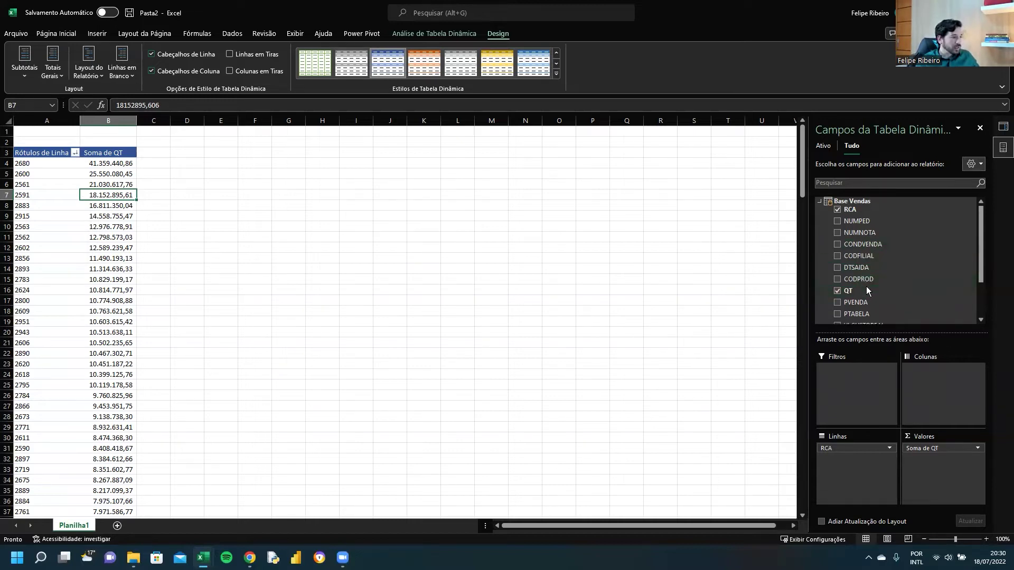
scroll(866, 288, "down", 3)
scroll(866, 289, "up", 3)
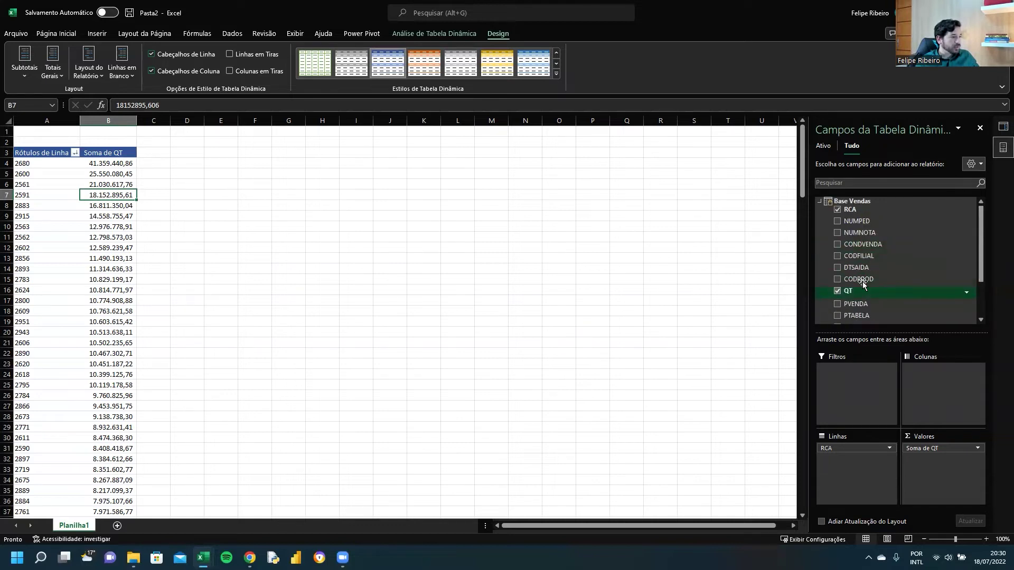
left_click_drag(874, 278, 854, 447)
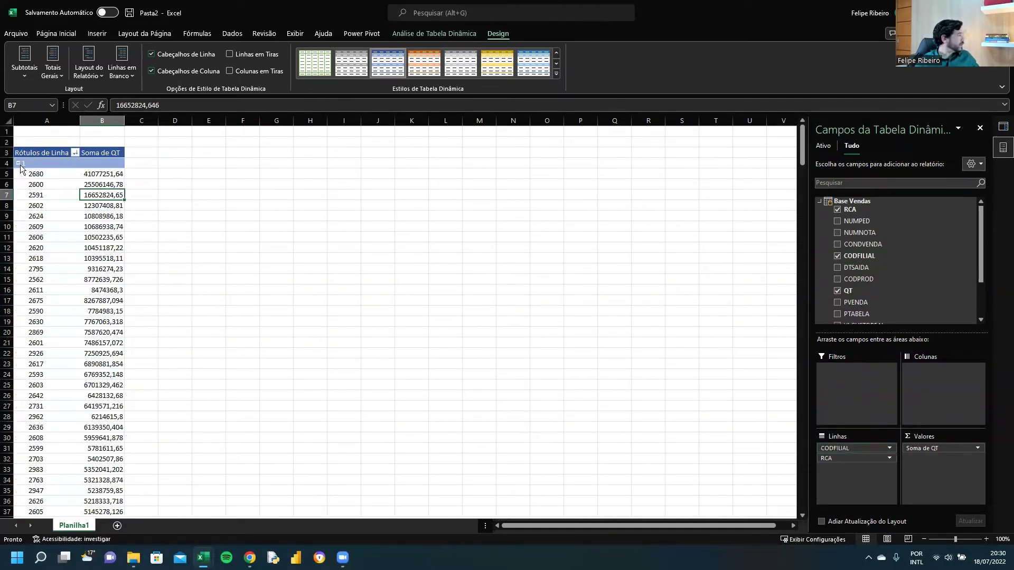
Collapse branches 1 to 8 in the PivotTable so only the branch totals are listed.
left_click(17, 164)
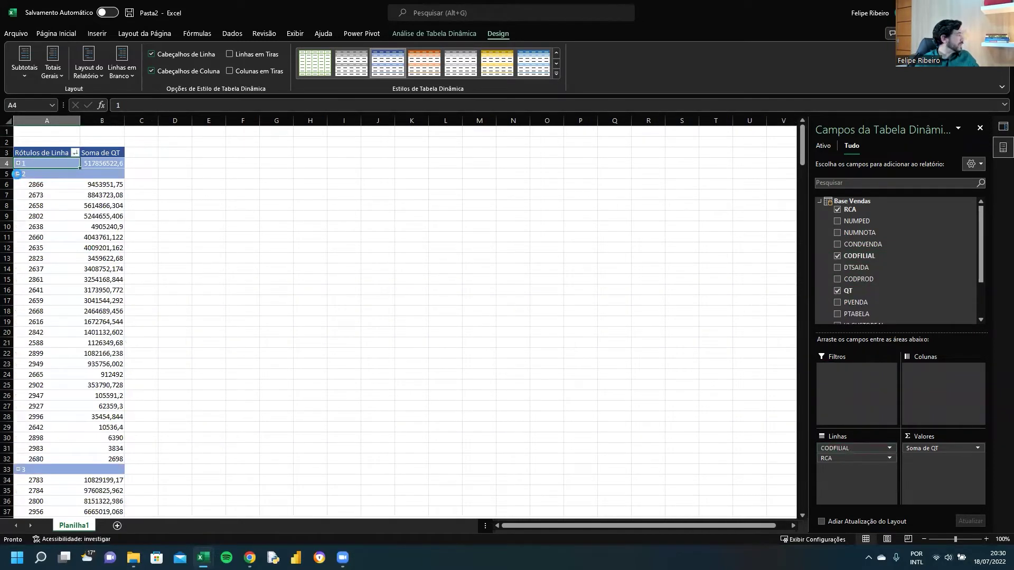
left_click(18, 174)
left_click(18, 185)
left_click(19, 195)
left_click(18, 205)
left_click(18, 216)
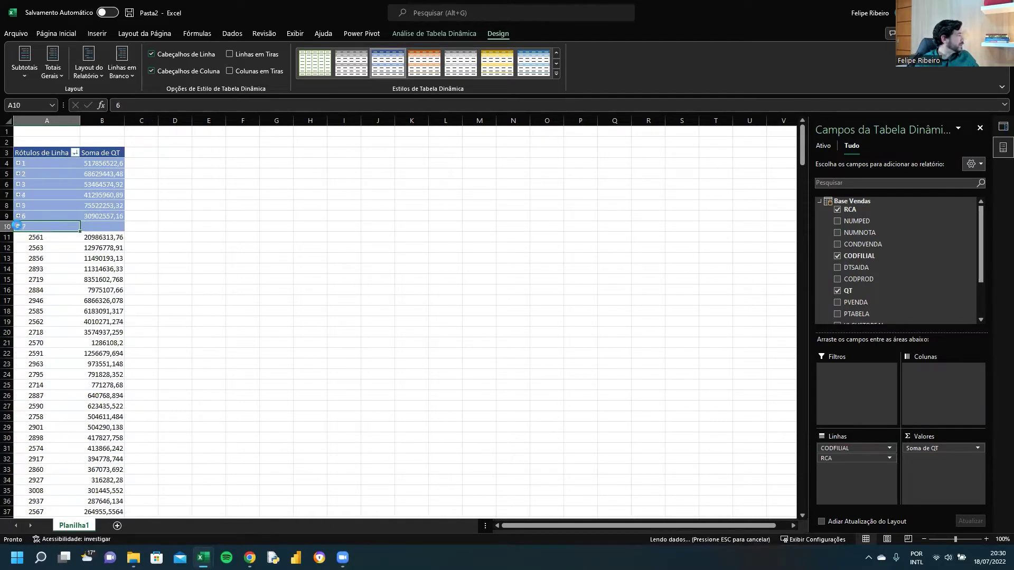
left_click(18, 226)
left_click(18, 237)
left_click(142, 237)
Apply the comma style to the Soma de QT values of all branches and the Total Geral row.
left_click_drag(100, 164, 103, 248)
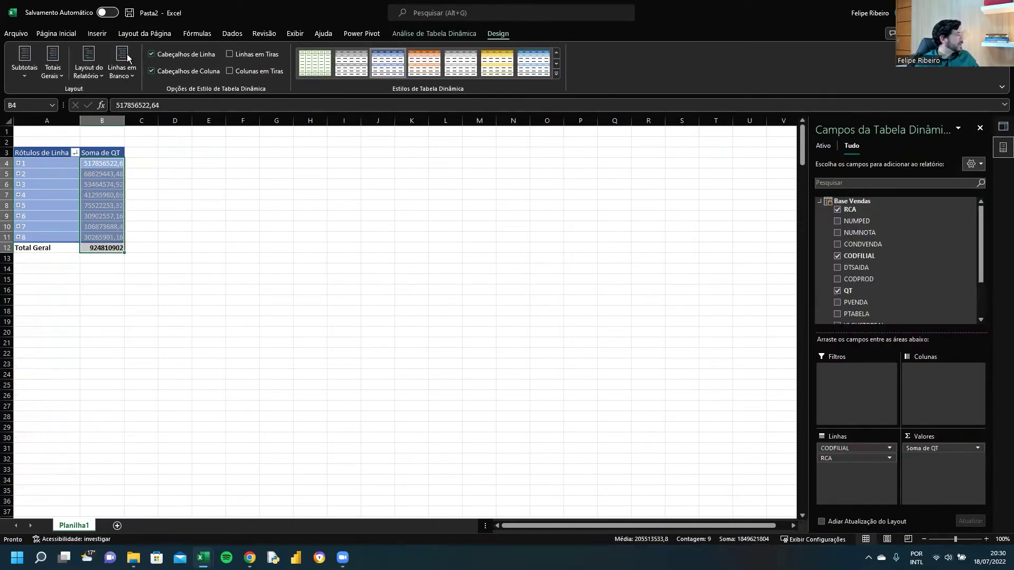
left_click(56, 34)
left_click(506, 72)
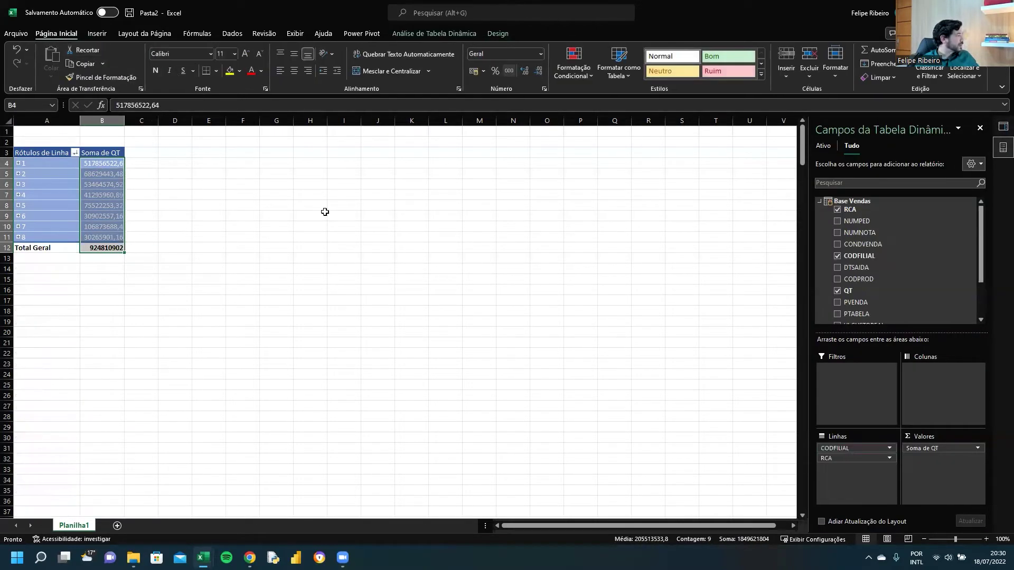
left_click(255, 248)
left_click(191, 291)
left_click(186, 174)
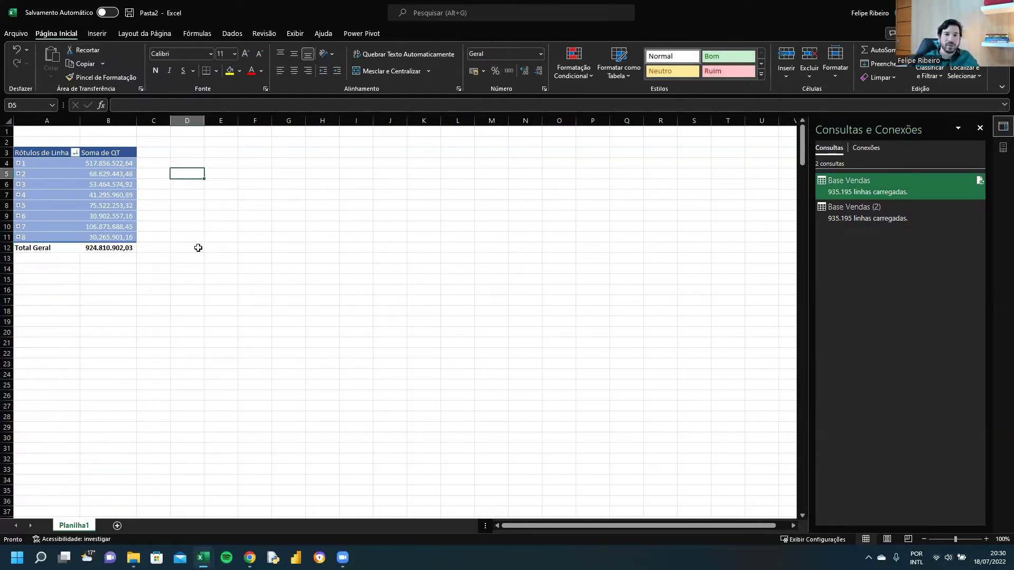
Expand branch 1 to view its sellers' quantities, and collapse it again.
left_click(19, 163)
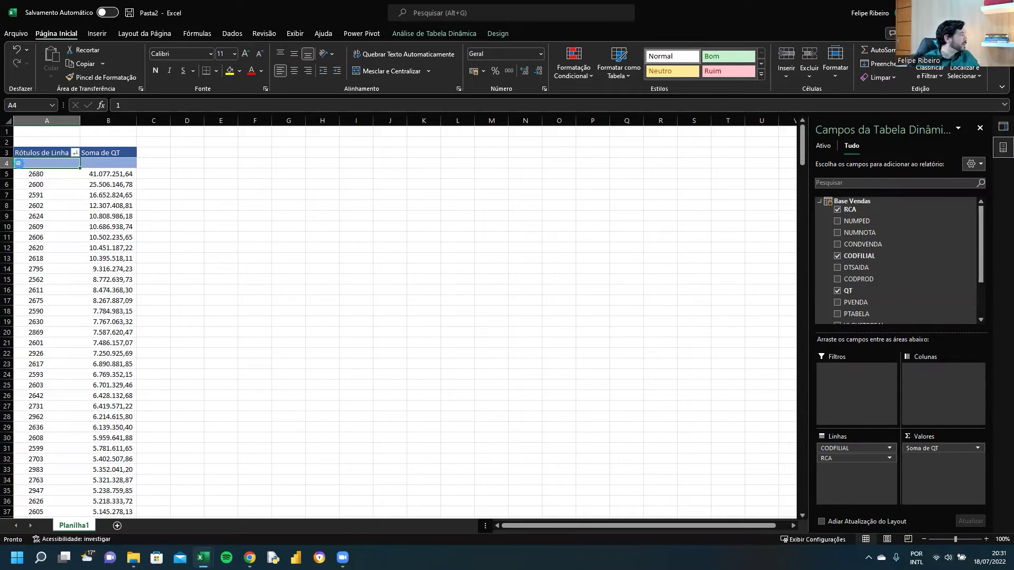
double_click(18, 163)
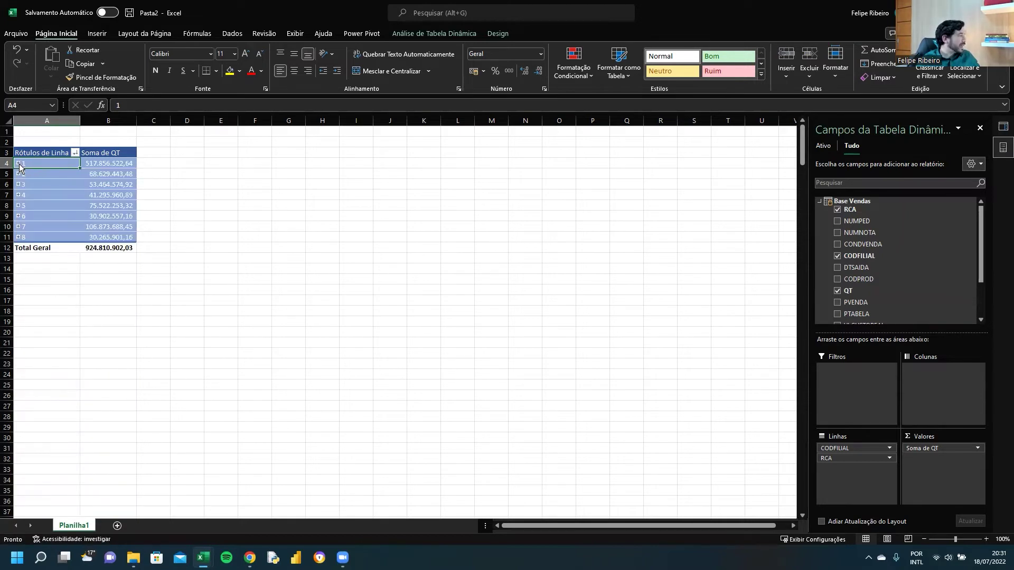
left_click(17, 163)
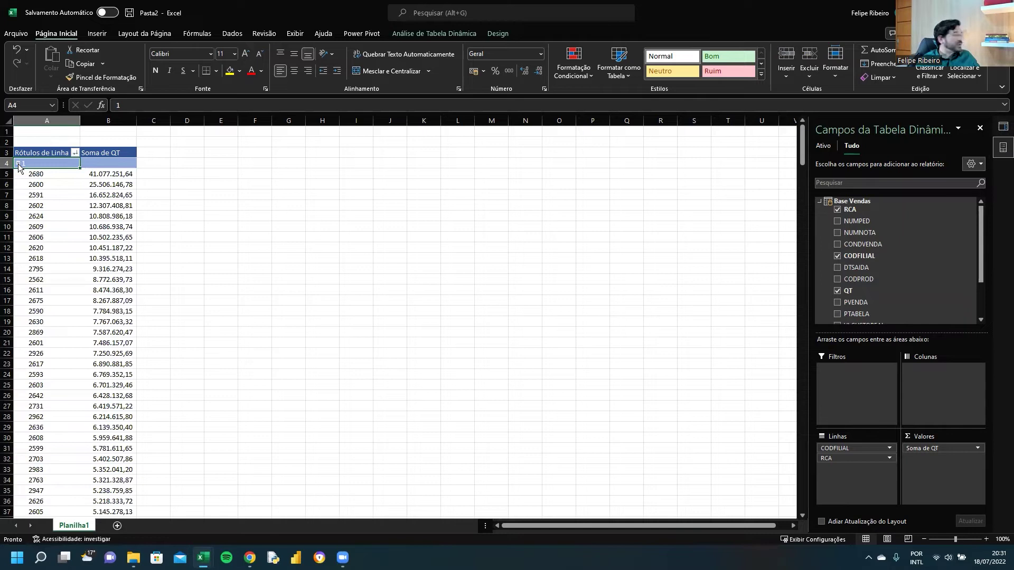
left_click(18, 164)
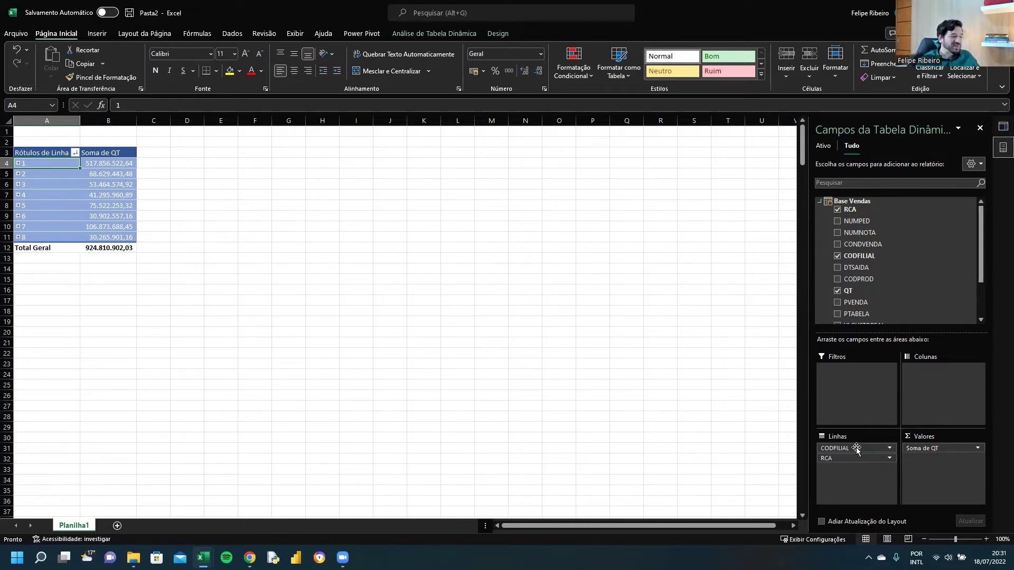
Move the CODFILIAL field from the PivotTable rows to the columns to lay out sellers against branches.
left_click_drag(837, 449, 934, 385)
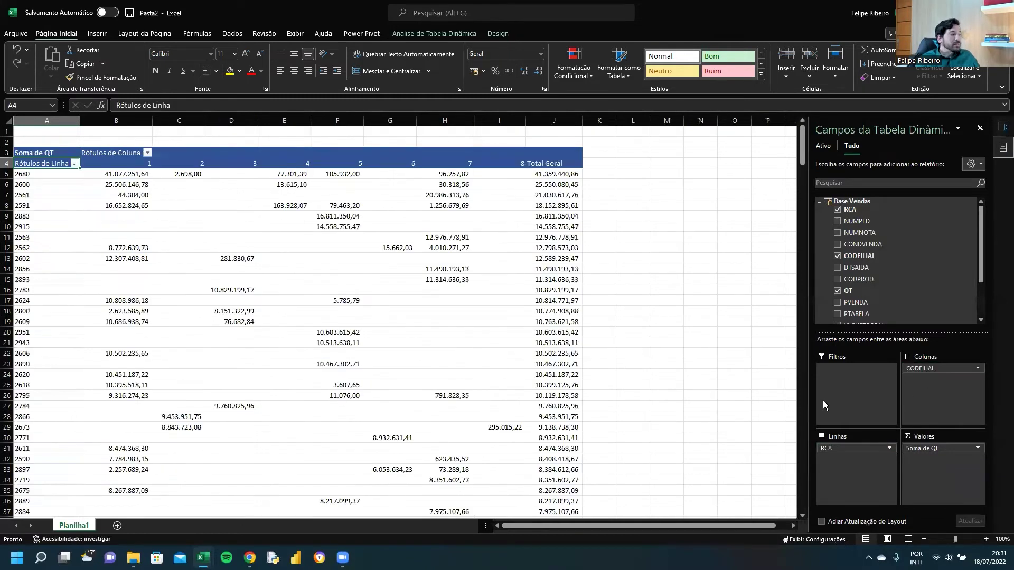
left_click(448, 239)
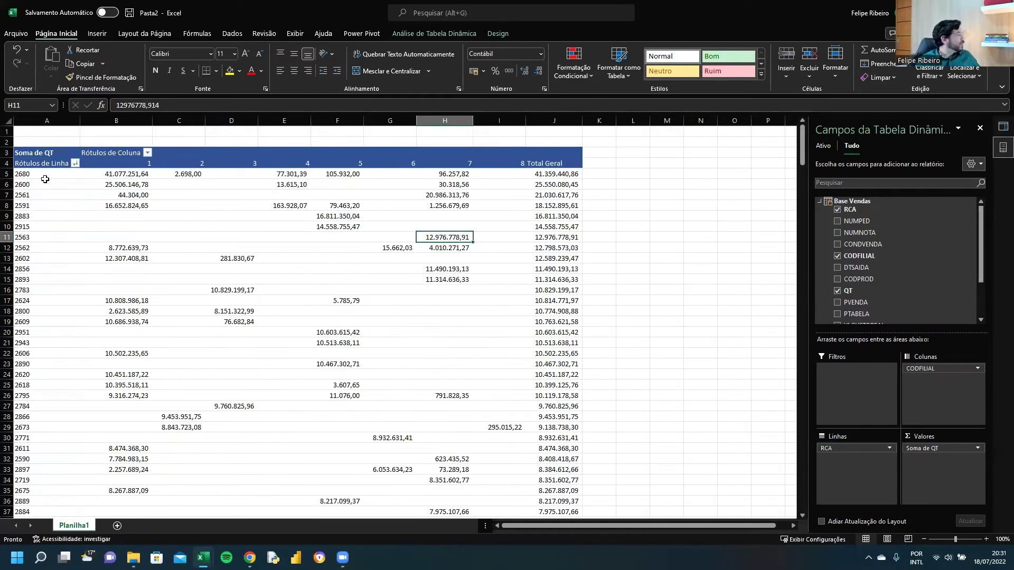
left_click(20, 175)
left_click(31, 174)
left_click(54, 237)
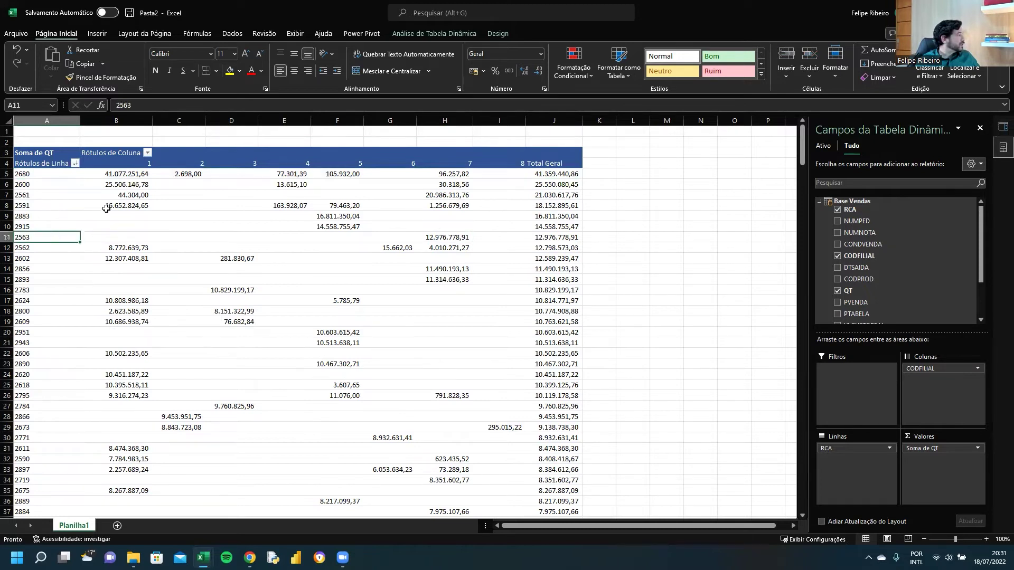
Examine seller 2680's quantities across the branch columns and the sellers' overall totals.
left_click_drag(112, 174, 390, 174)
left_click(390, 174)
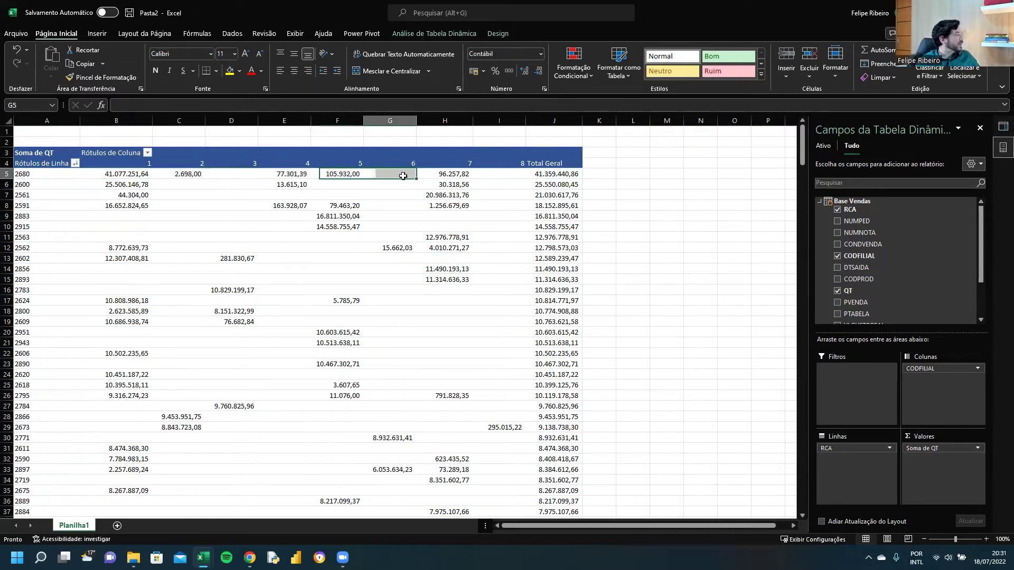
left_click(105, 175)
left_click_drag(148, 176, 182, 176)
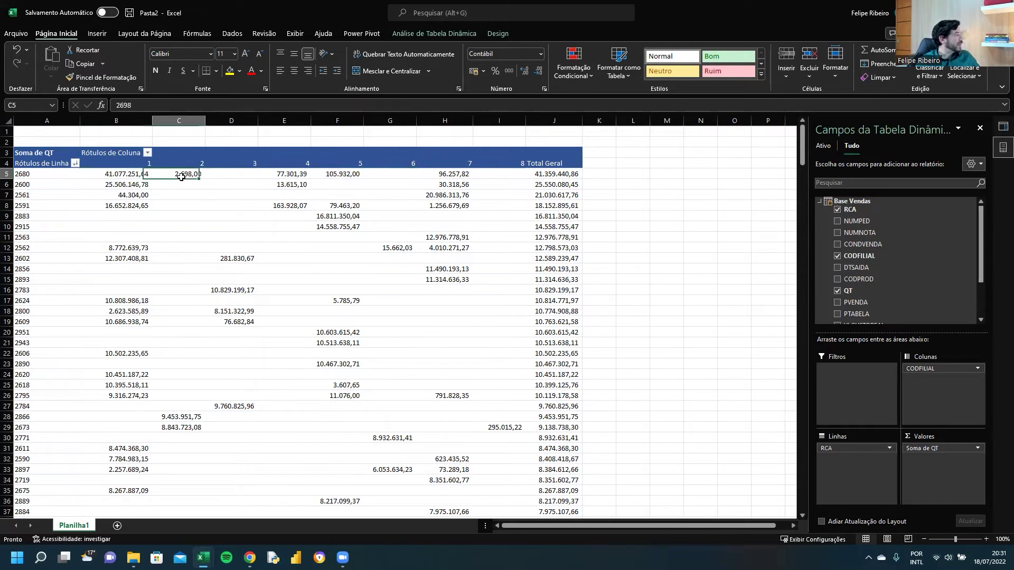
left_click(287, 175)
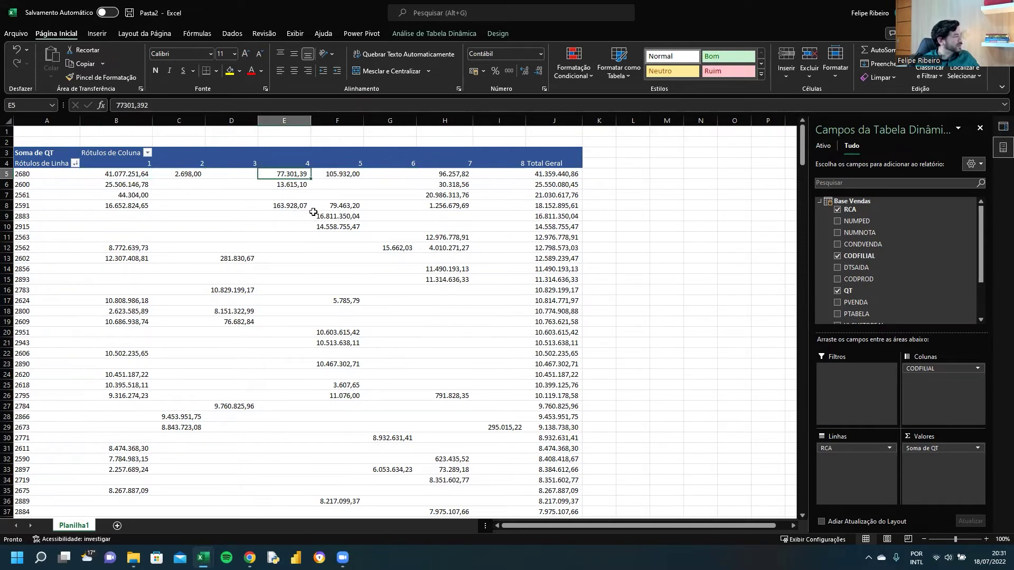
left_click(344, 176)
left_click(460, 173)
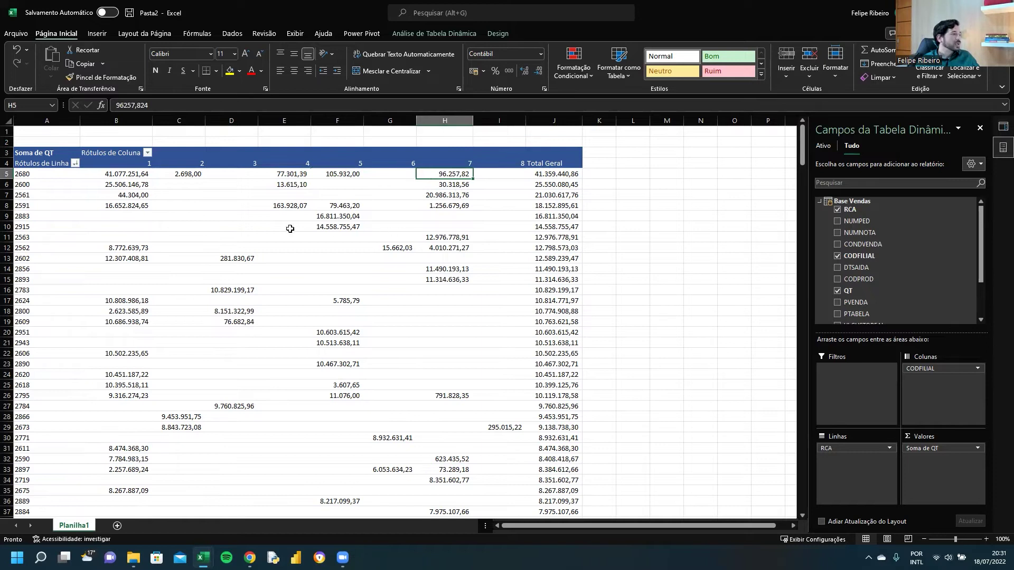
left_click(523, 177)
left_click_drag(553, 174, 558, 282)
left_click(558, 281)
left_click(563, 176)
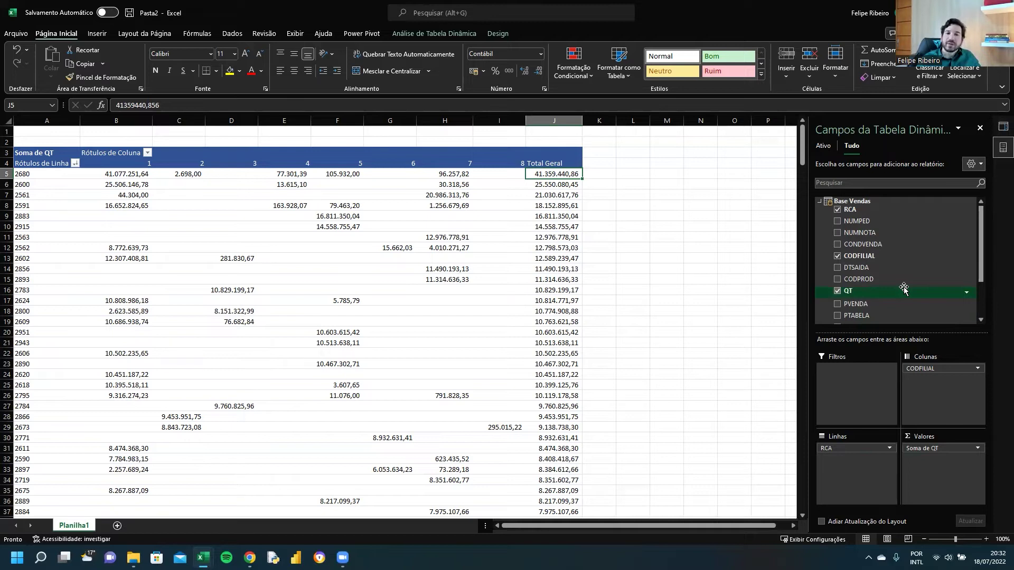
Add the FATURAMENTO measure to the PivotTable values, ahead of Soma de QT.
scroll(904, 288, "down", 2)
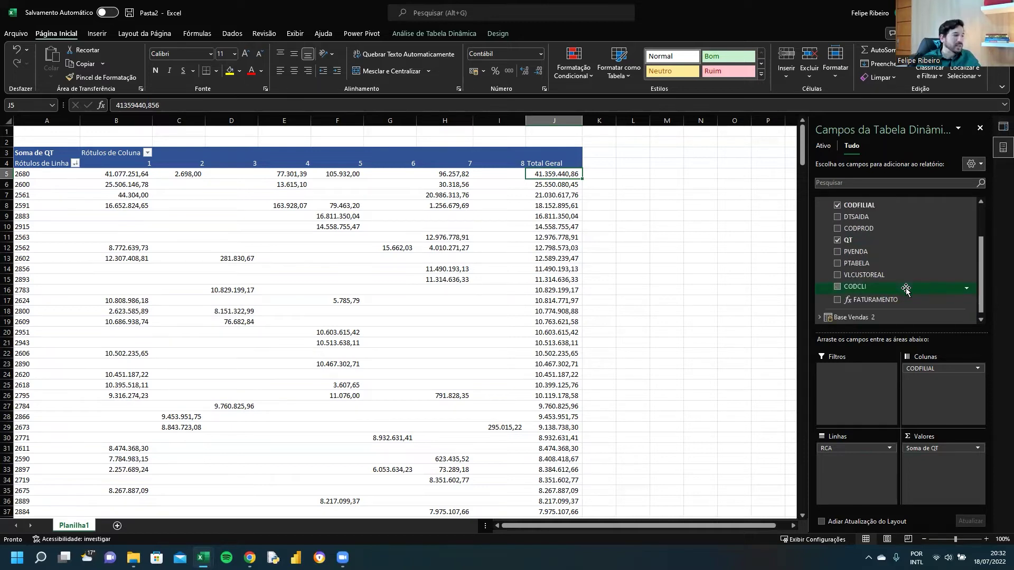
scroll(873, 230, "up", 2)
scroll(872, 231, "down", 2)
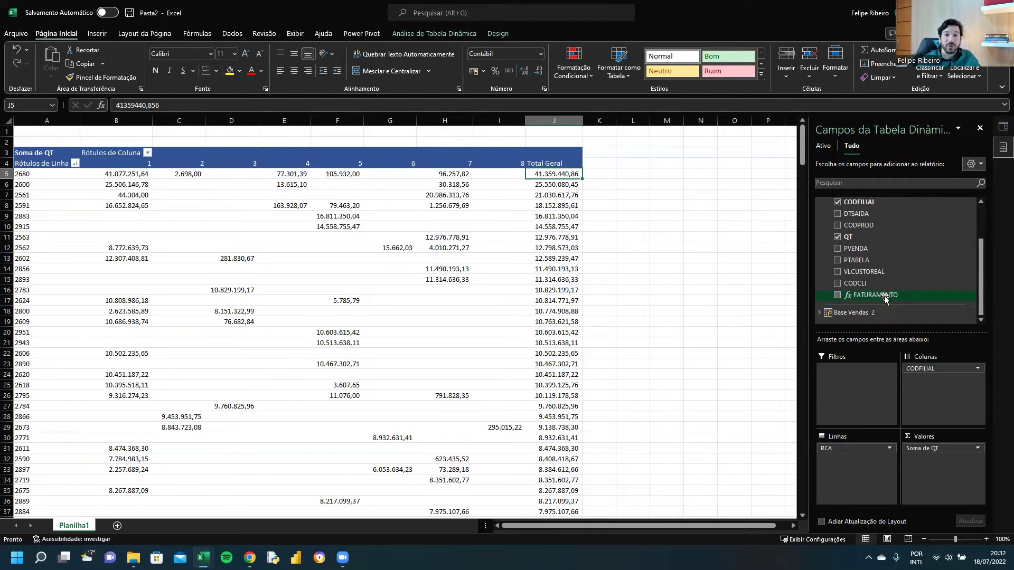
left_click_drag(886, 299, 913, 407)
left_click_drag(943, 445, 942, 447)
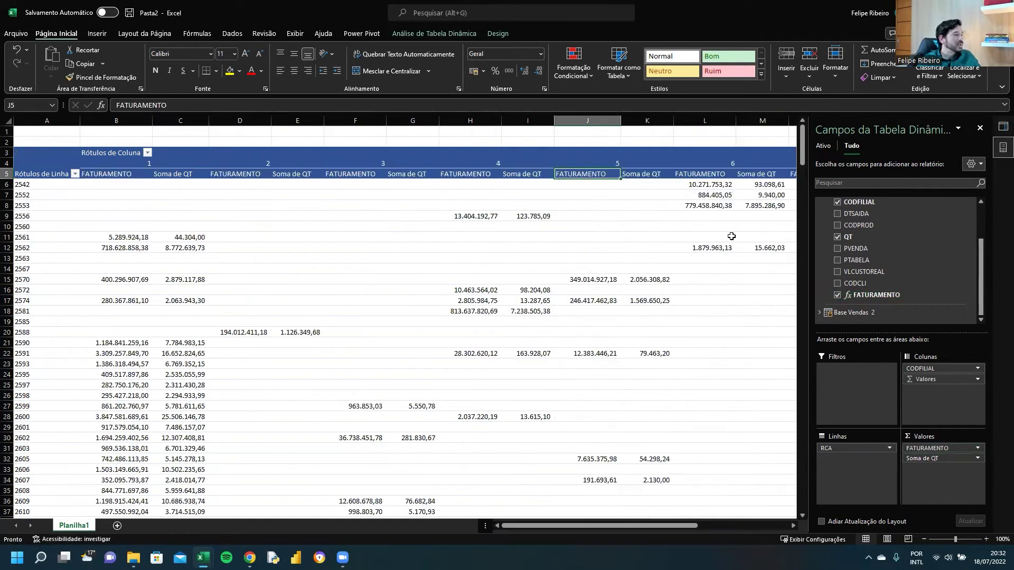
Return CODFILIAL to the rows above RCA and make FATURAMENTO the only value field in the PivotTable.
left_click_drag(922, 369, 857, 460)
left_click_drag(925, 379, 702, 339)
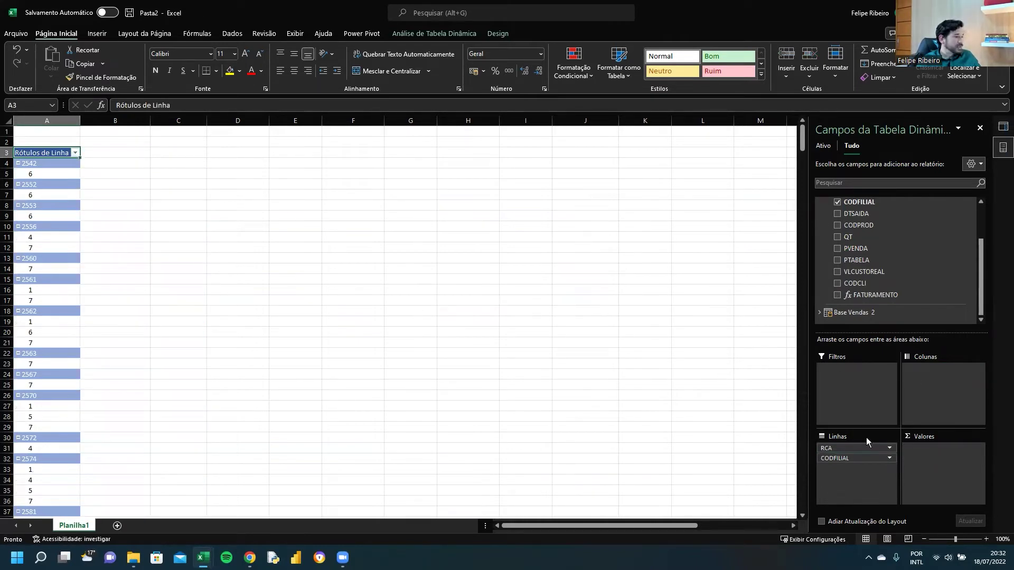
left_click_drag(878, 297, 945, 465)
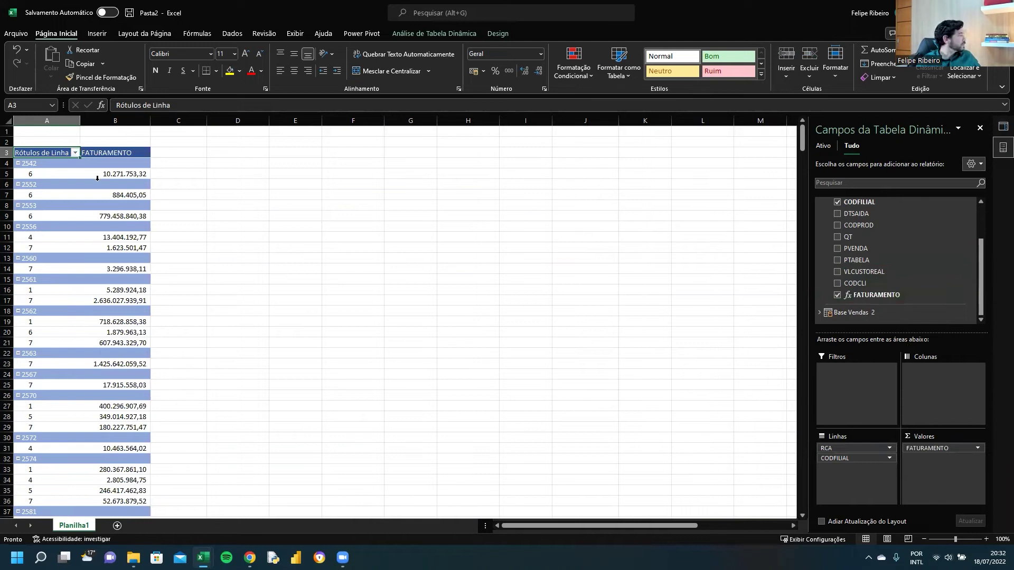
left_click_drag(845, 460, 865, 446)
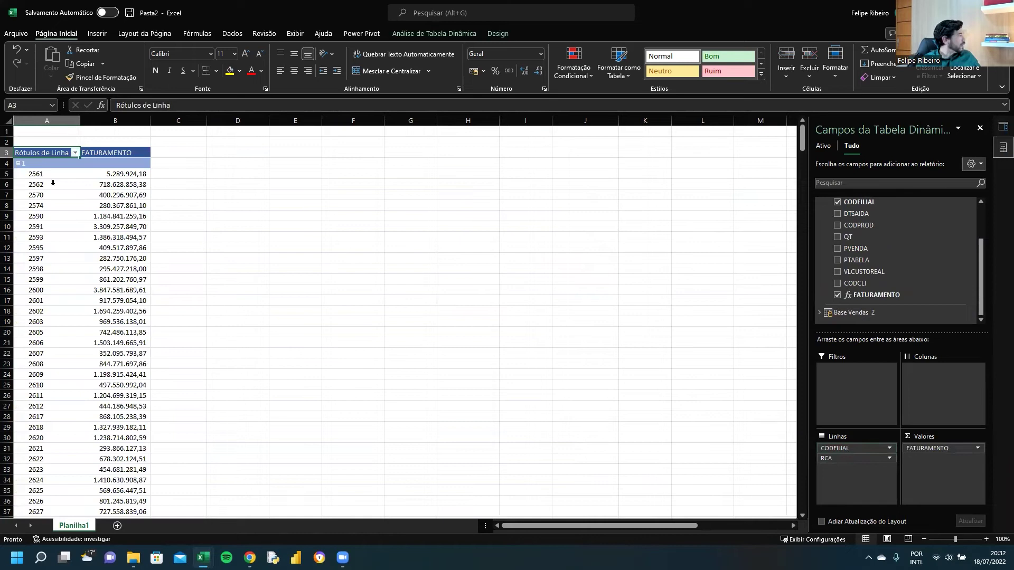
Collapse branches 1 to 8 to show only each branch's FATURAMENTO total.
left_click(19, 166)
left_click(18, 174)
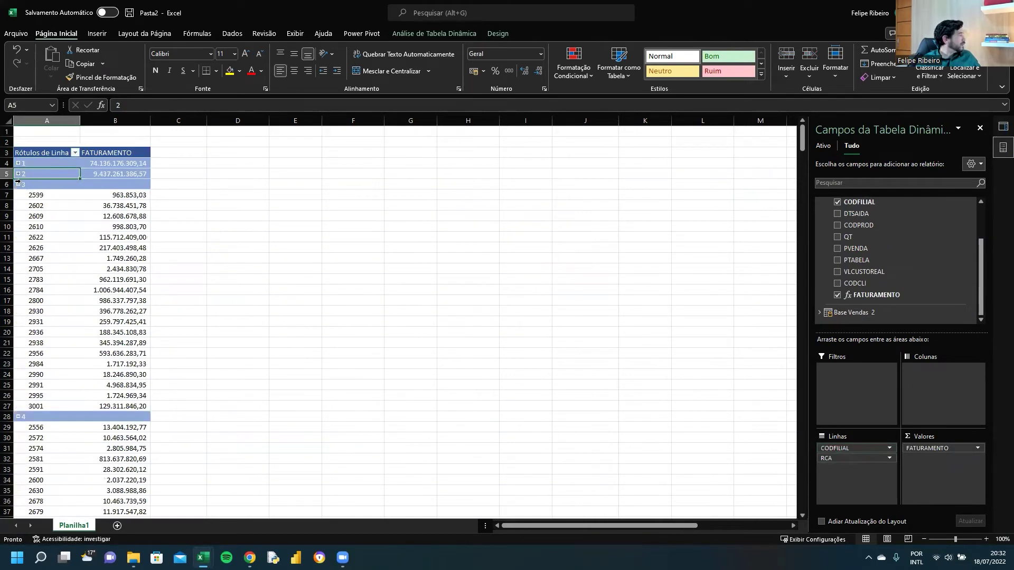
left_click(18, 184)
left_click(18, 194)
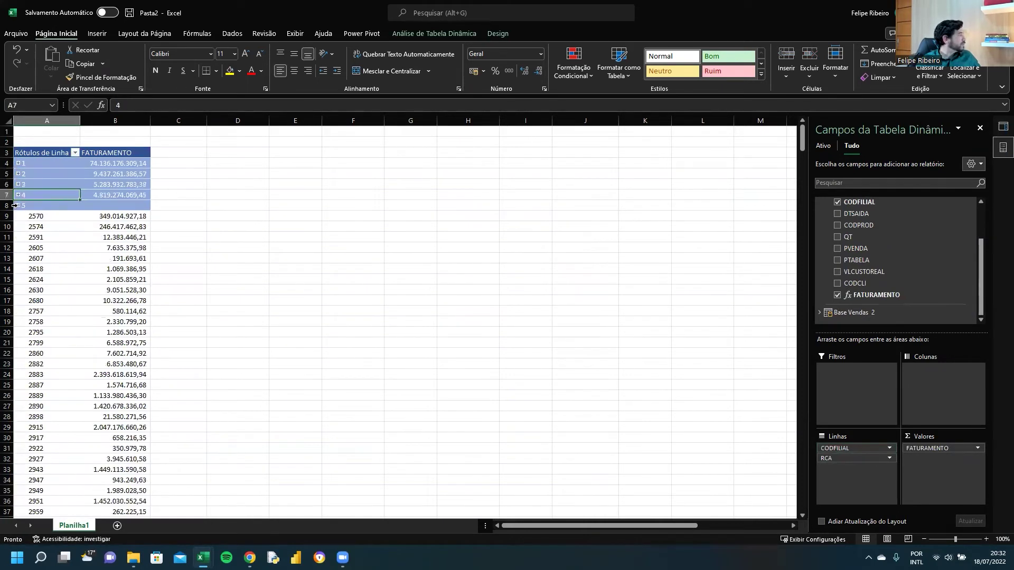
left_click(18, 206)
left_click(18, 215)
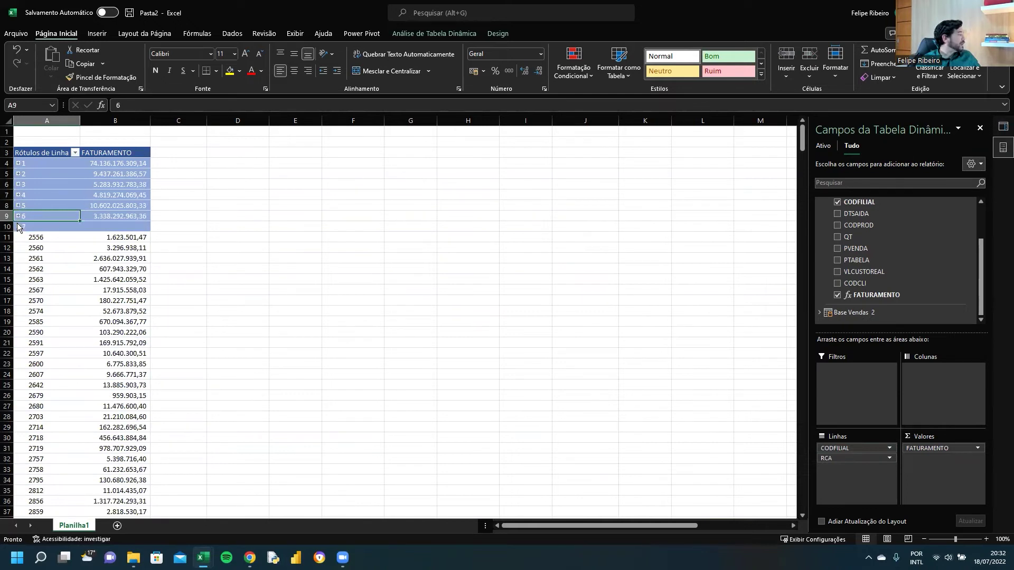
left_click(18, 226)
left_click(18, 237)
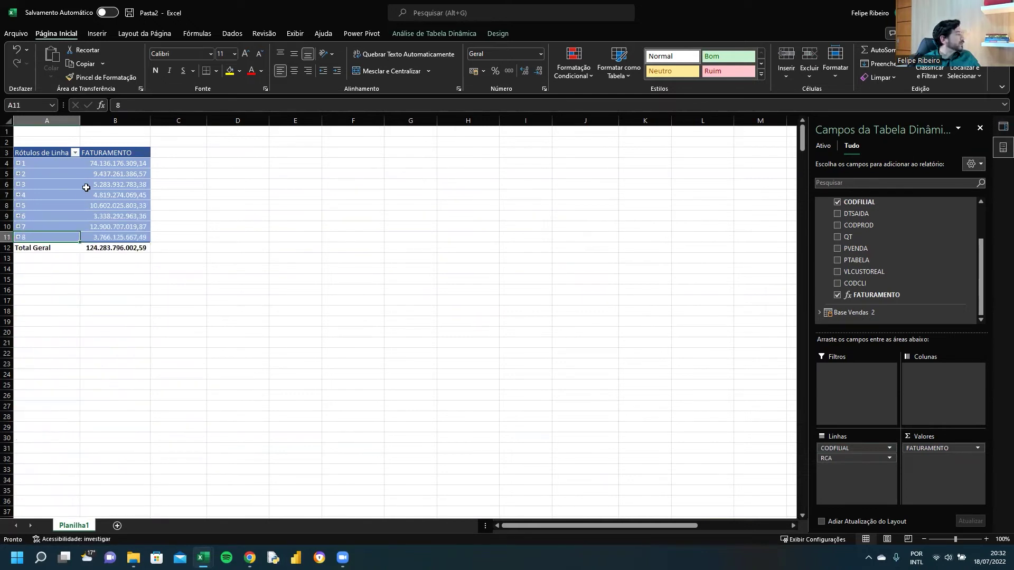
Add the QT field to the values below FATURAMENTO, and briefly expand branch 1 to inspect its sellers.
left_click_drag(859, 237, 943, 466)
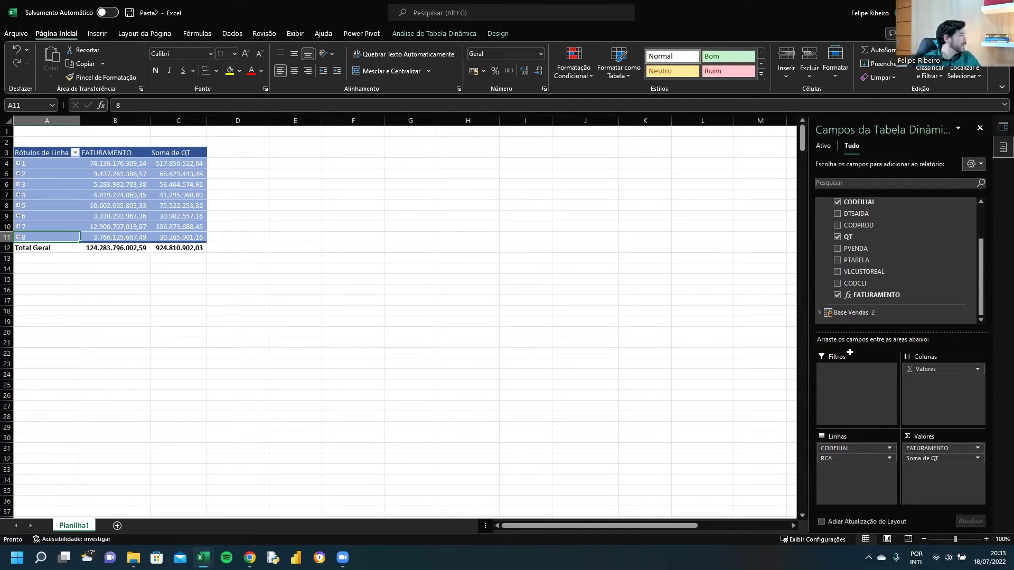
left_click(186, 213)
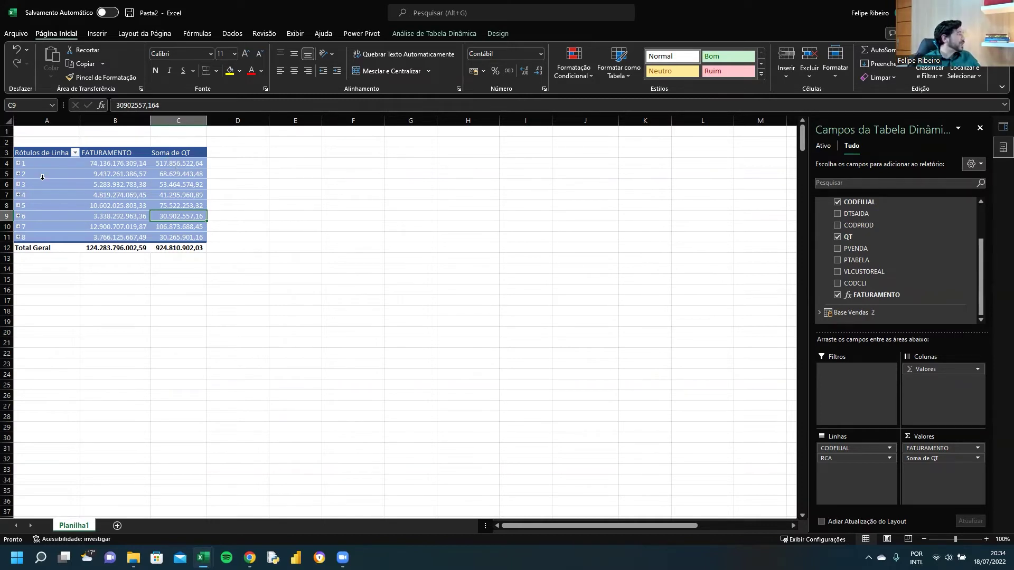
left_click(17, 163)
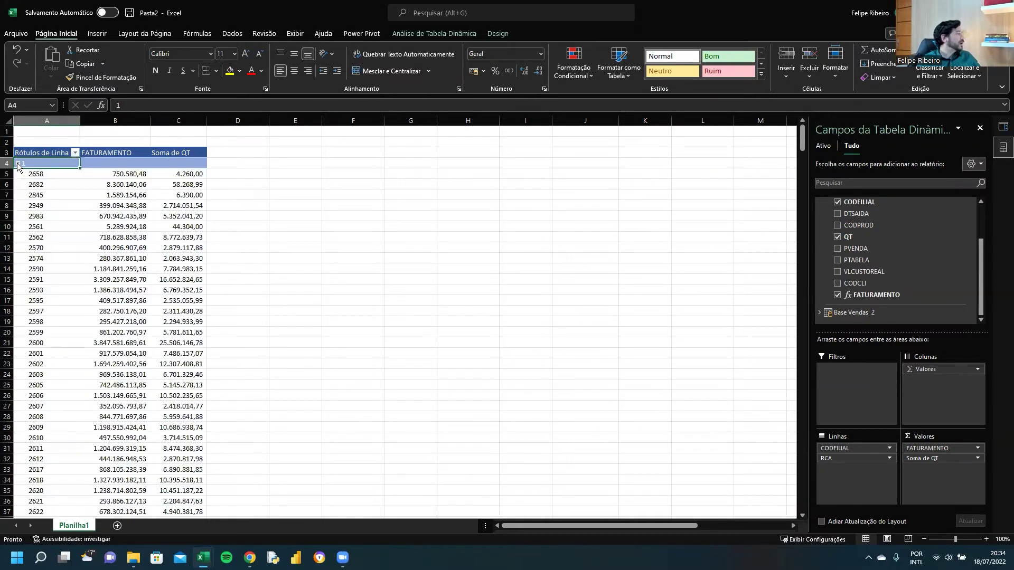
left_click(18, 163)
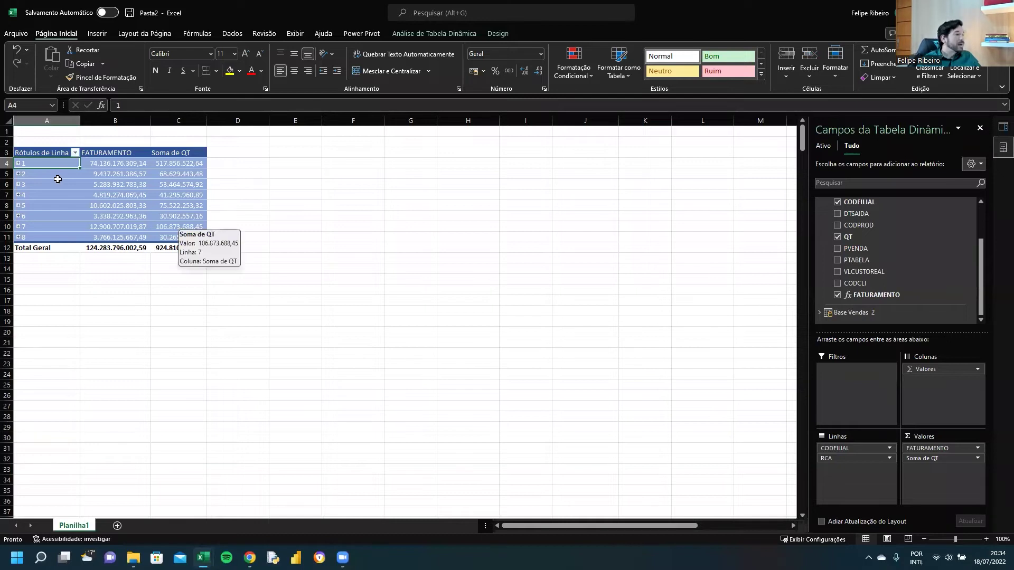
Start importing the Cadastro Produto workbook from the Aula EXCEL folder as a new data source.
scroll(857, 262, "up", 3)
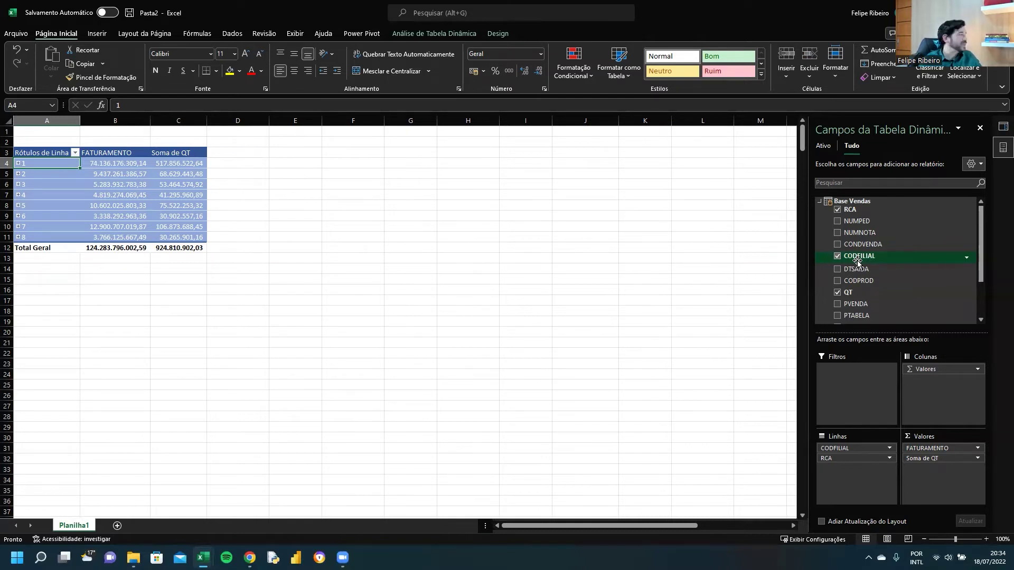
left_click(232, 34)
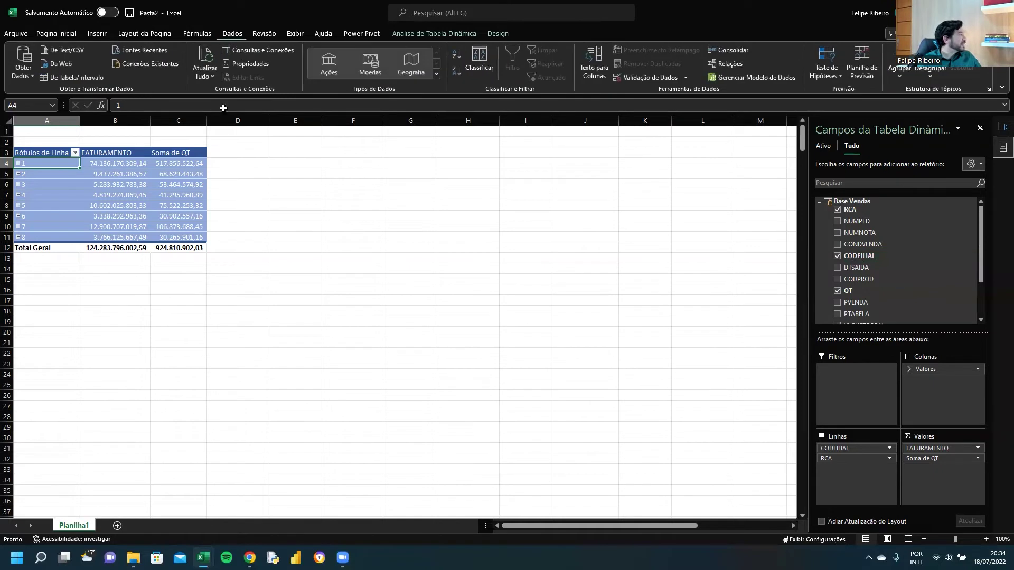
left_click(24, 68)
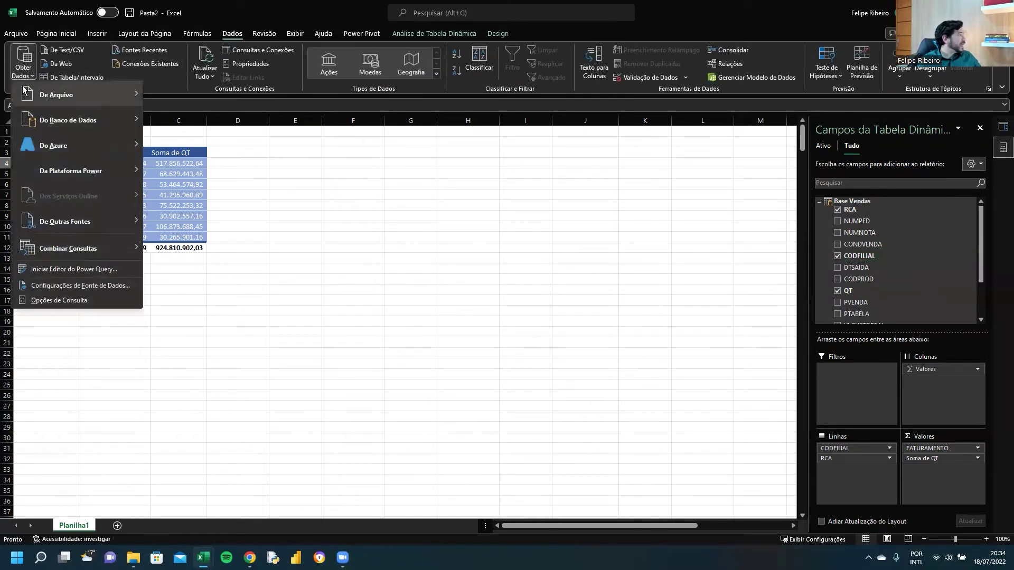
left_click(184, 96)
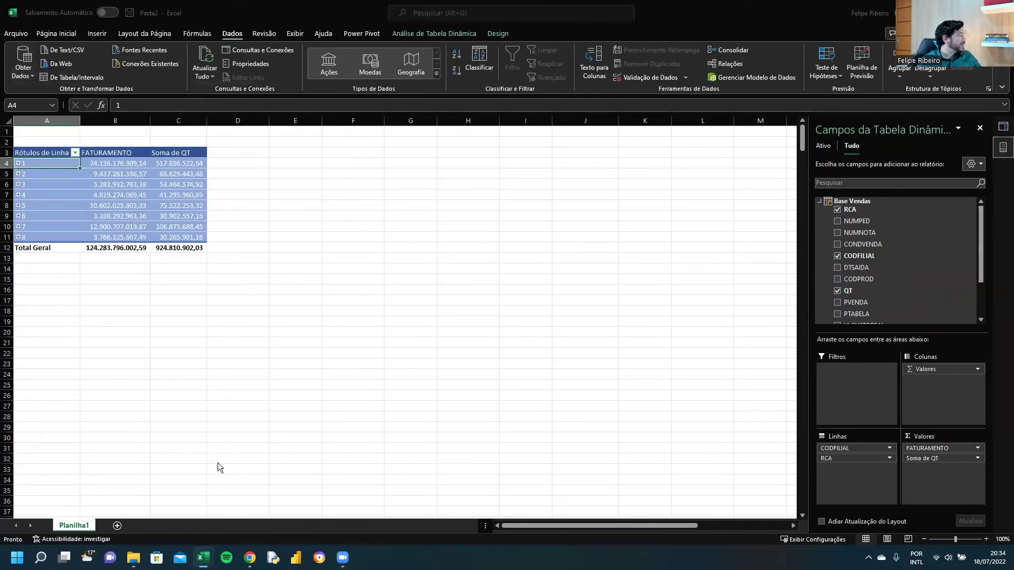
left_click(155, 87)
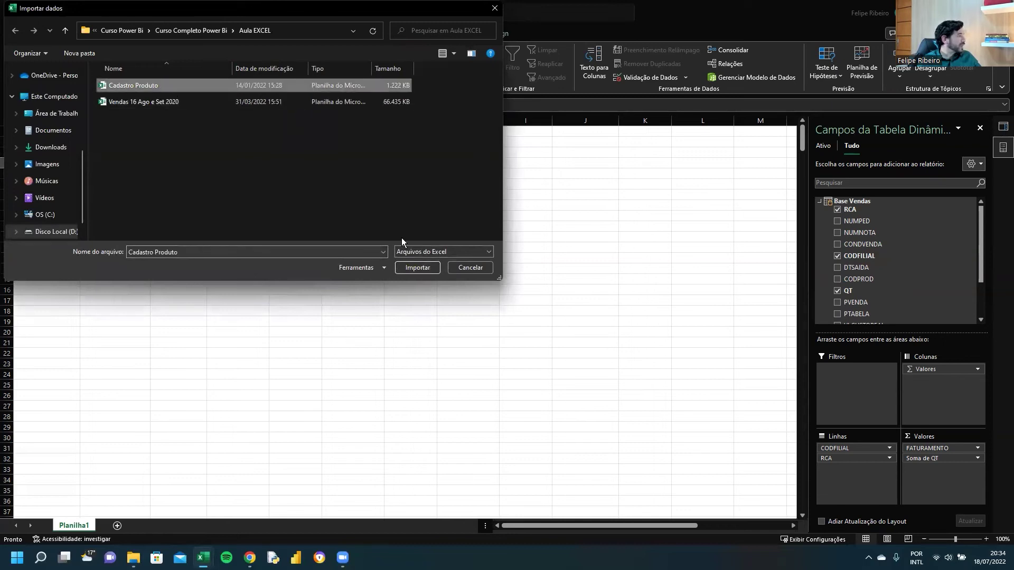
left_click(423, 268)
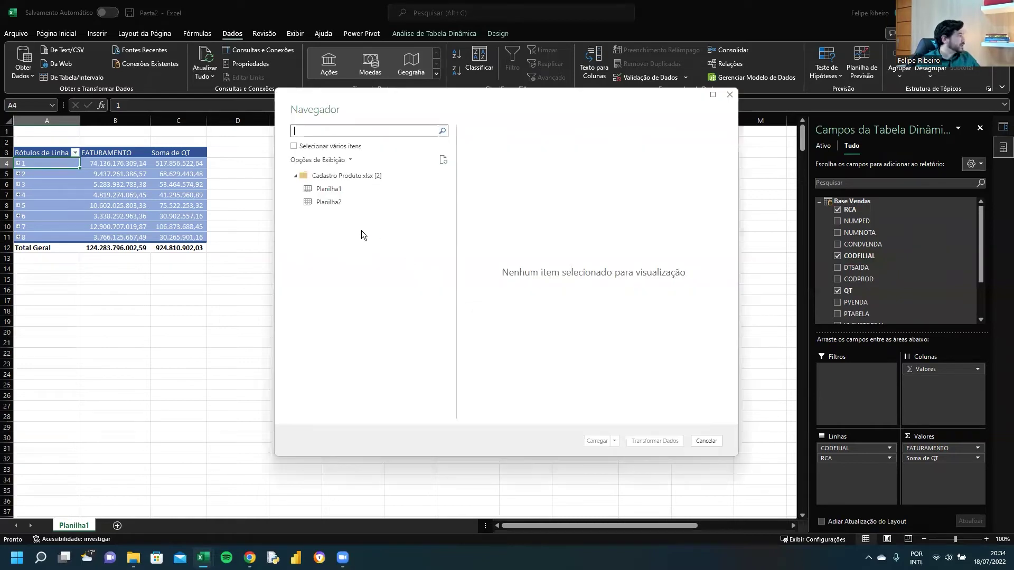
Preview the Planilha1 sheet of Cadastro Produto and open it for transformation in the Power Query Editor.
left_click(329, 189)
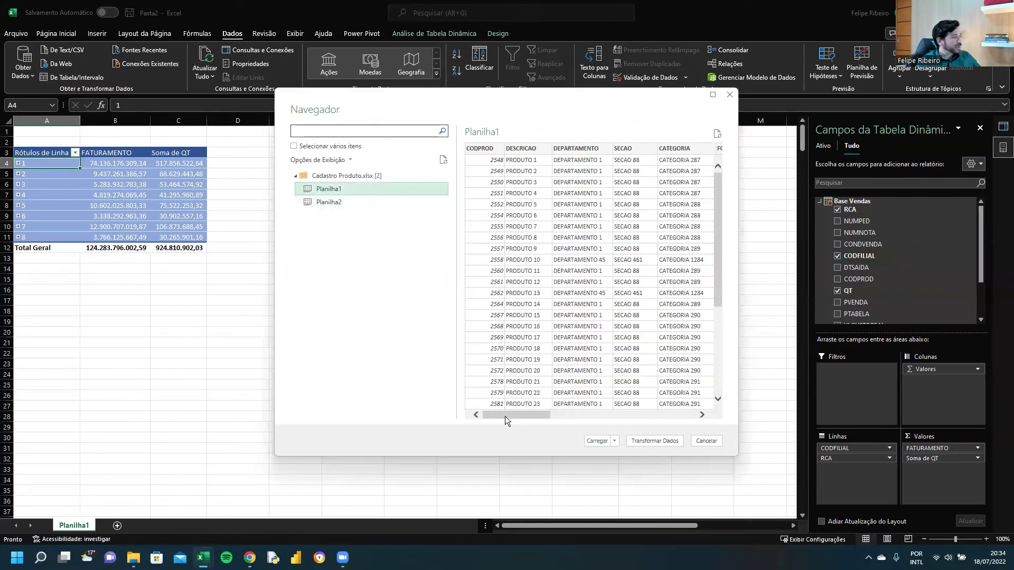
mouse_move(522, 417)
left_mouse_down()
mouse_move(629, 405)
mouse_move(504, 414)
left_mouse_up()
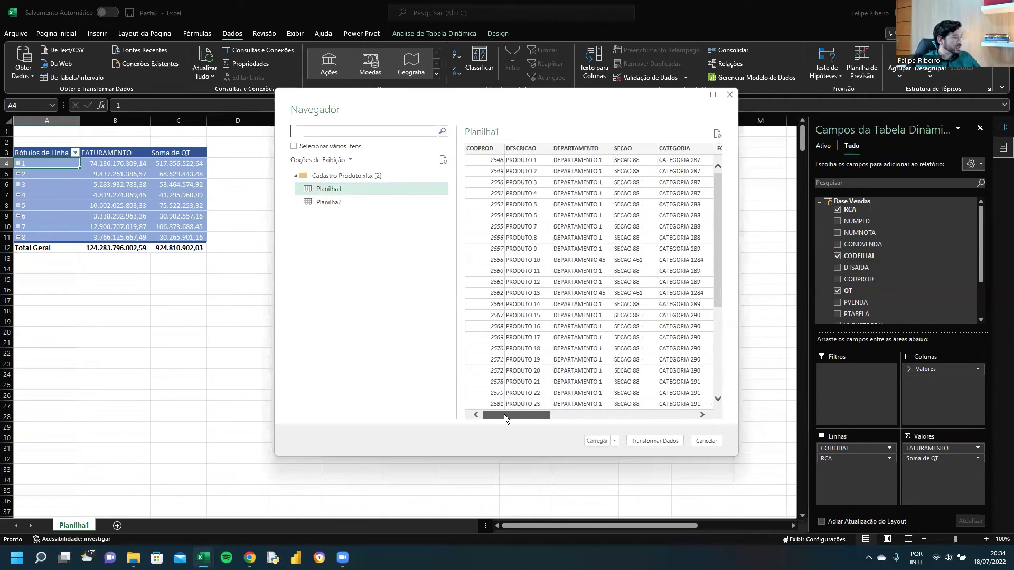
left_click(654, 440)
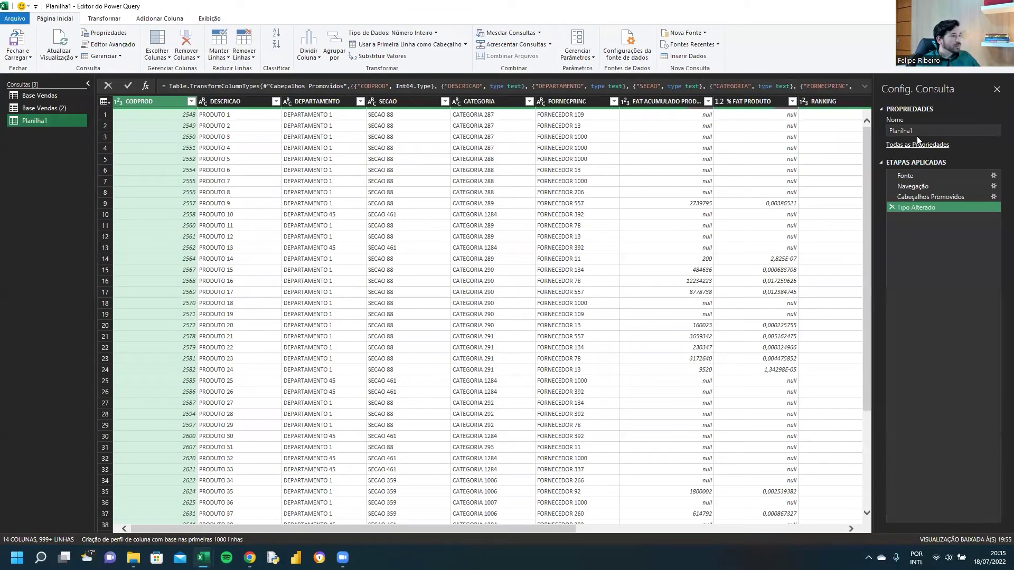
Rename the Planilha1 query as Produtos.
left_click(923, 131)
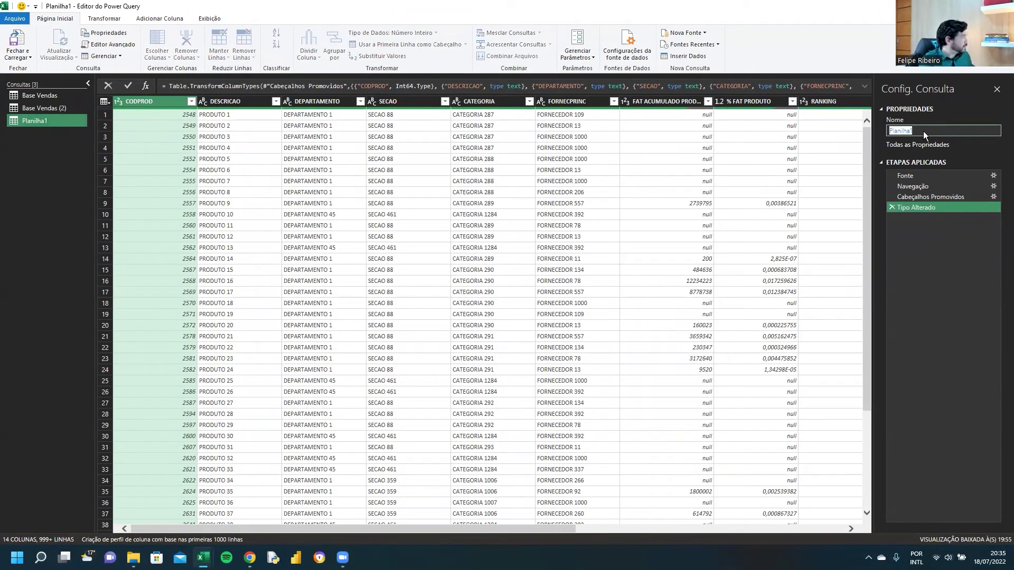
key("BackSpace")
type("Produtos")
key("Return")
Delete the duplicate query Base Vendas (2) and confirm the deletion.
right_click(43, 109)
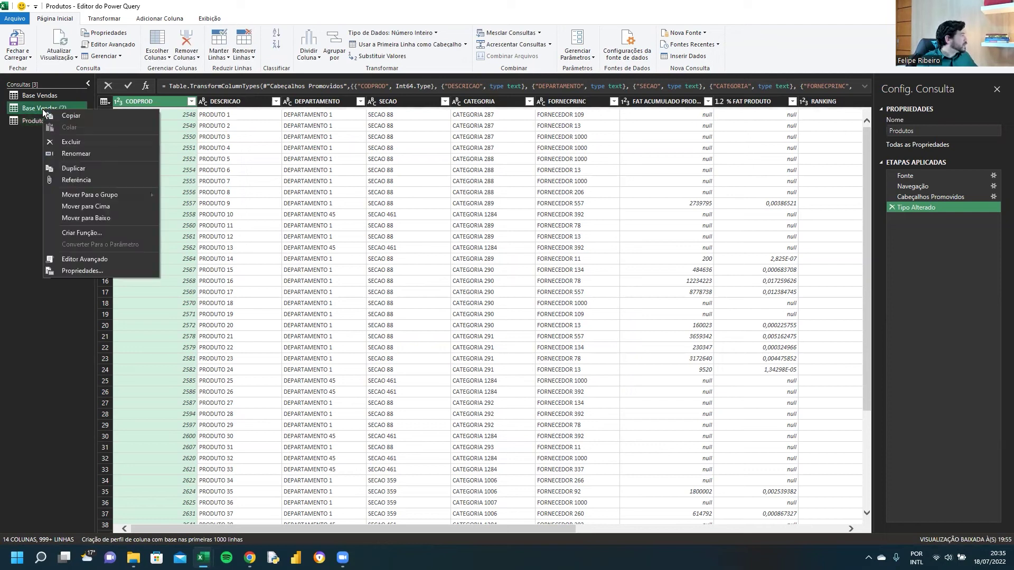
left_click(70, 142)
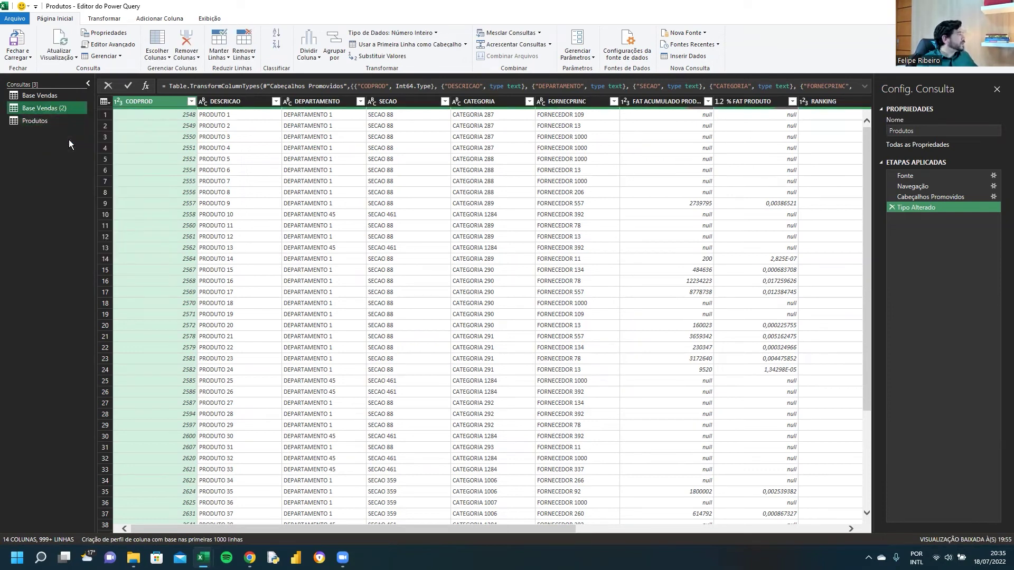
left_click(564, 291)
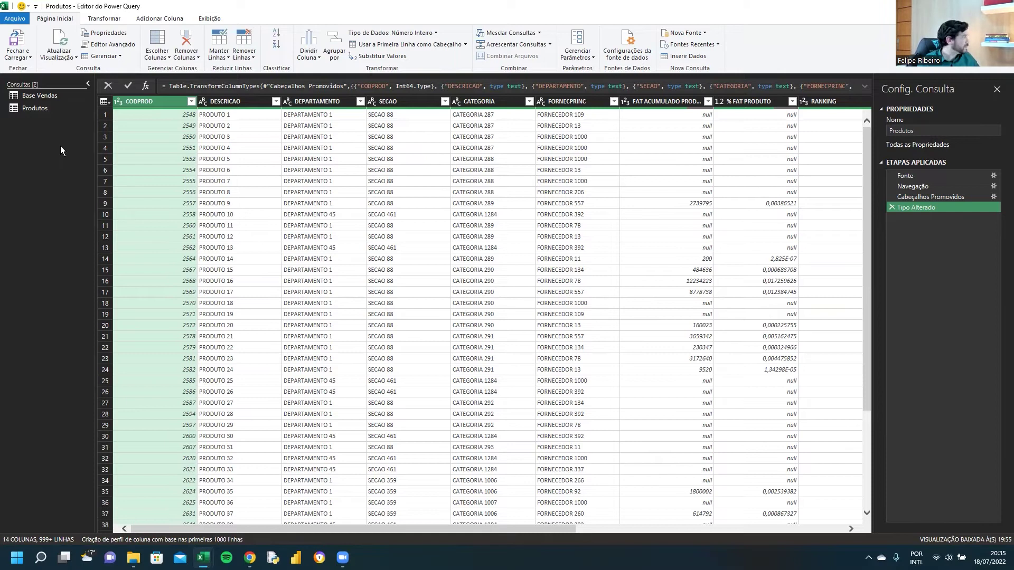
Remove the columns from FAT ACUMULADO PRODUTO through ESTOQUE from the Produtos query.
left_click(47, 108)
left_click(473, 148)
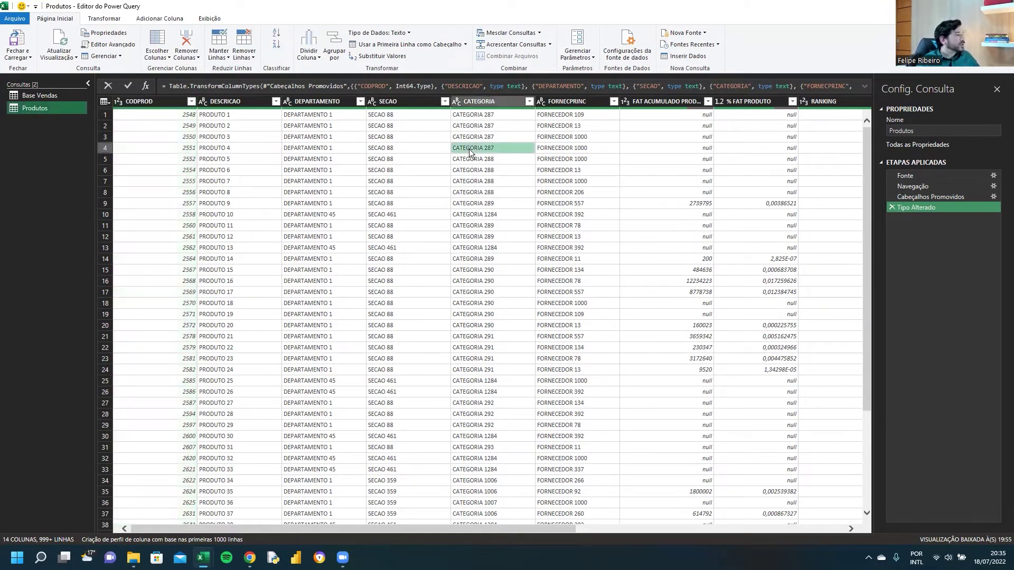
left_click(453, 280)
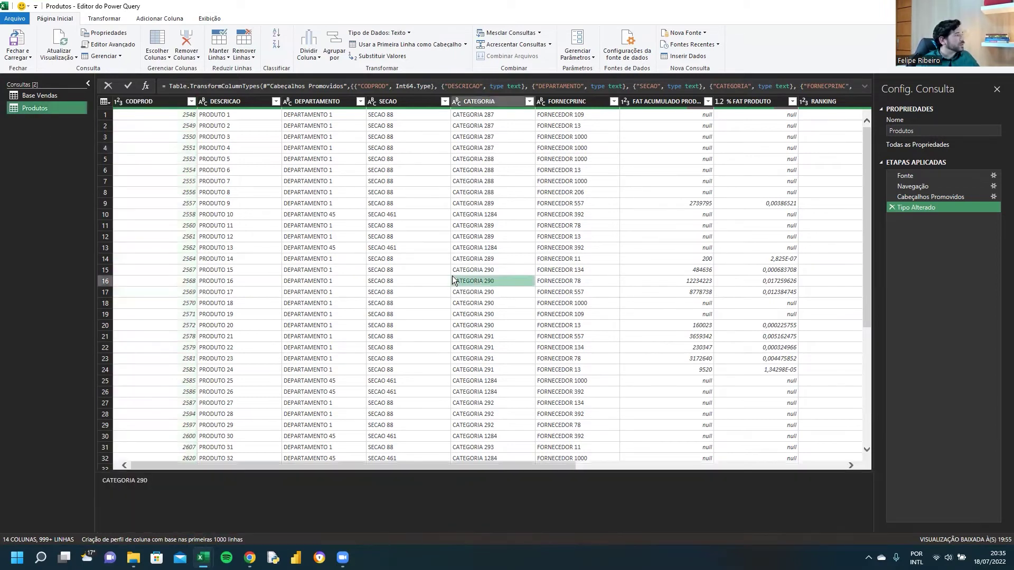
left_click(655, 101)
left_click_drag(467, 528, 796, 511)
left_click(805, 102, "shift")
right_click(806, 102)
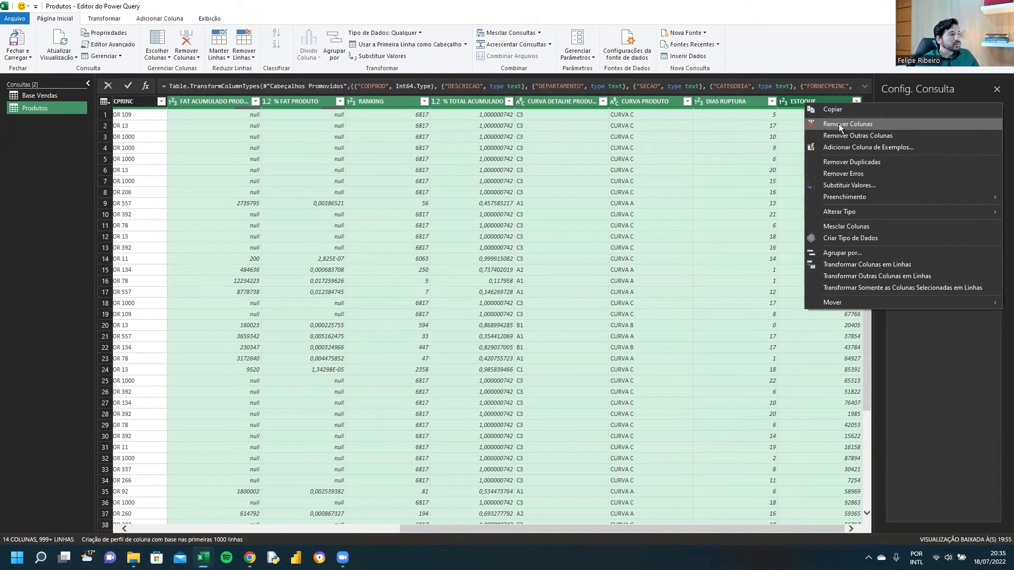
left_click(839, 123)
Review the remaining Produtos columns: product code, description, department, section, category and main supplier.
left_click(399, 158)
left_click(544, 139)
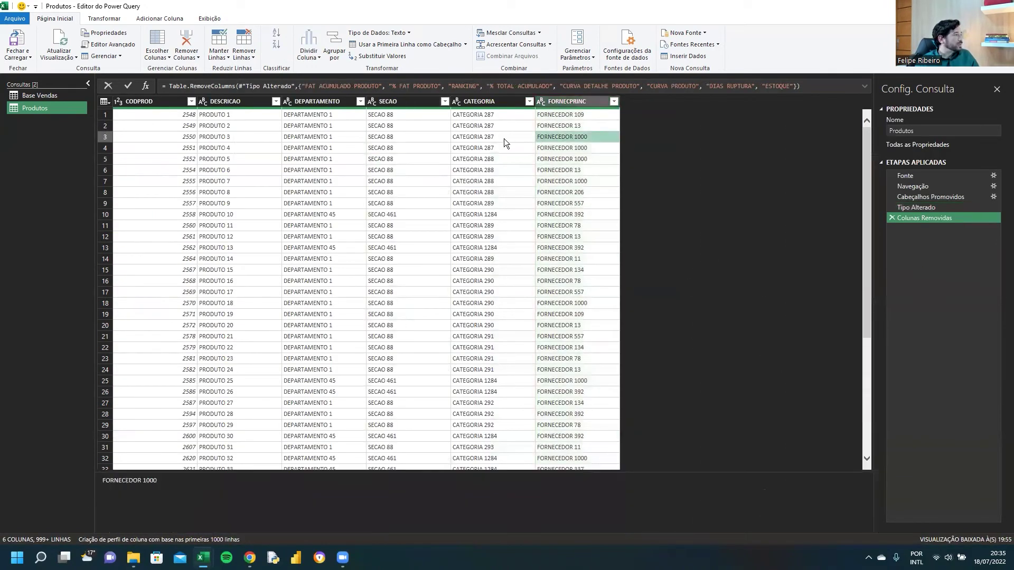
left_click(286, 128)
left_click(179, 126)
left_click(228, 128)
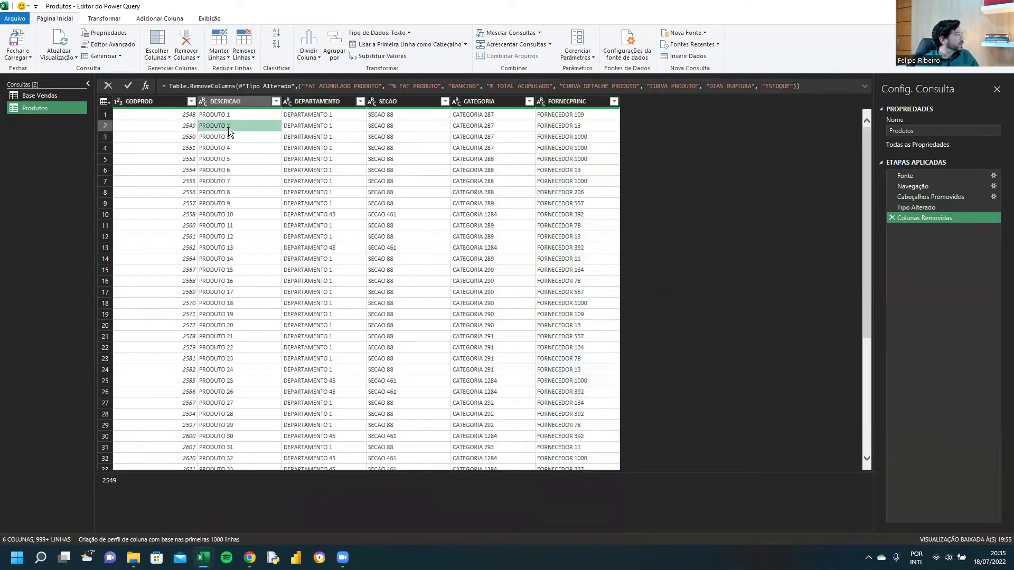
left_click(322, 137)
left_click(383, 136)
left_click(481, 135)
left_click(562, 138)
left_click(335, 269)
left_click(238, 170)
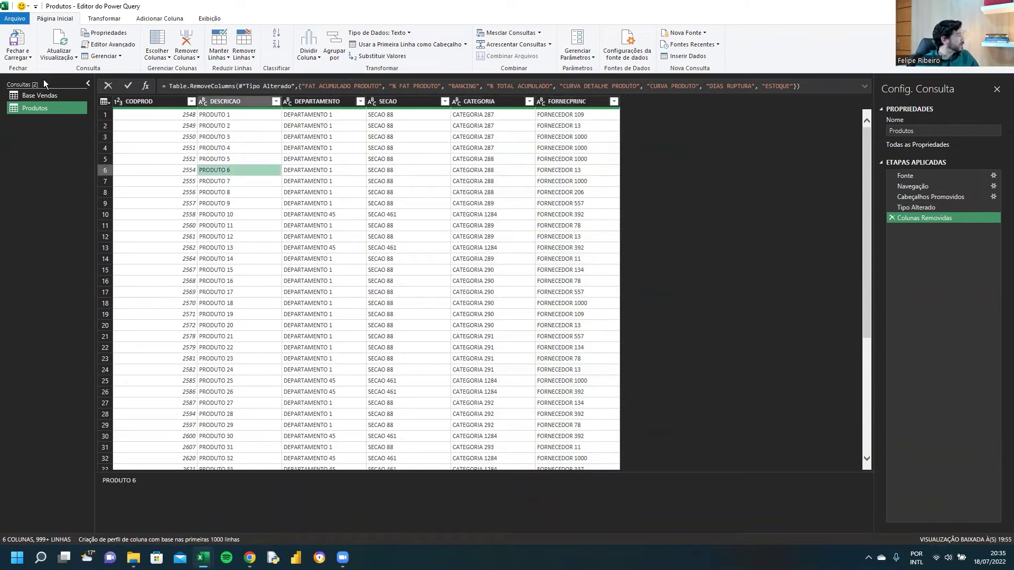
Close Power Query and load Produtos as a connection only, adding its data to the Data Model.
left_click(18, 54)
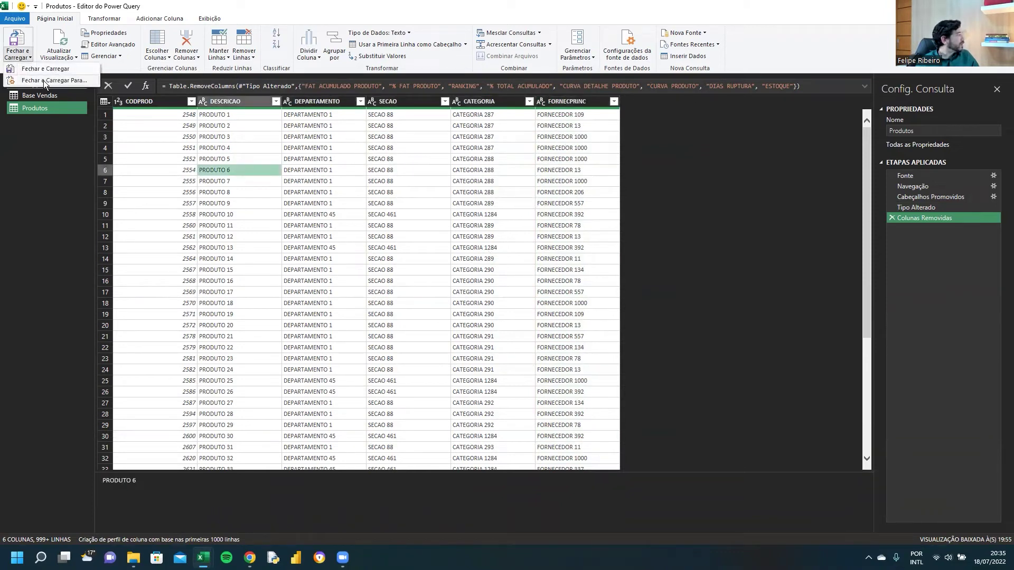
left_click(77, 82)
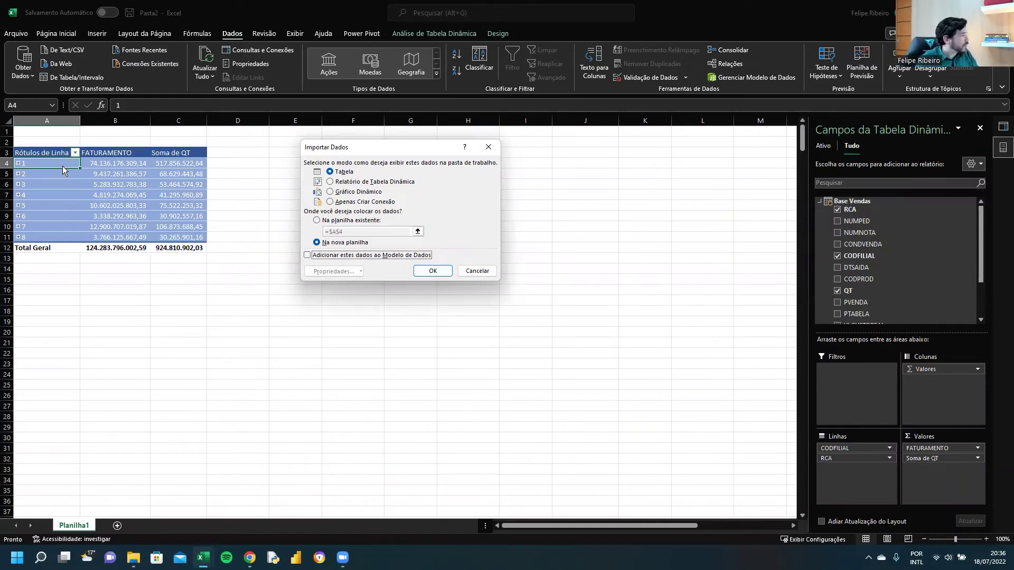
left_click(352, 202)
left_click(349, 256)
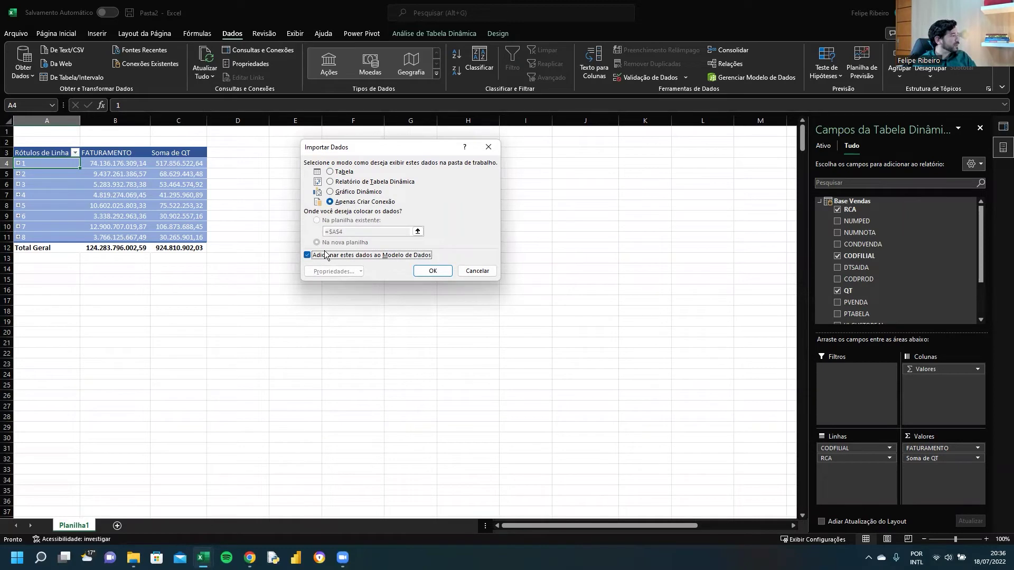
left_click(432, 271)
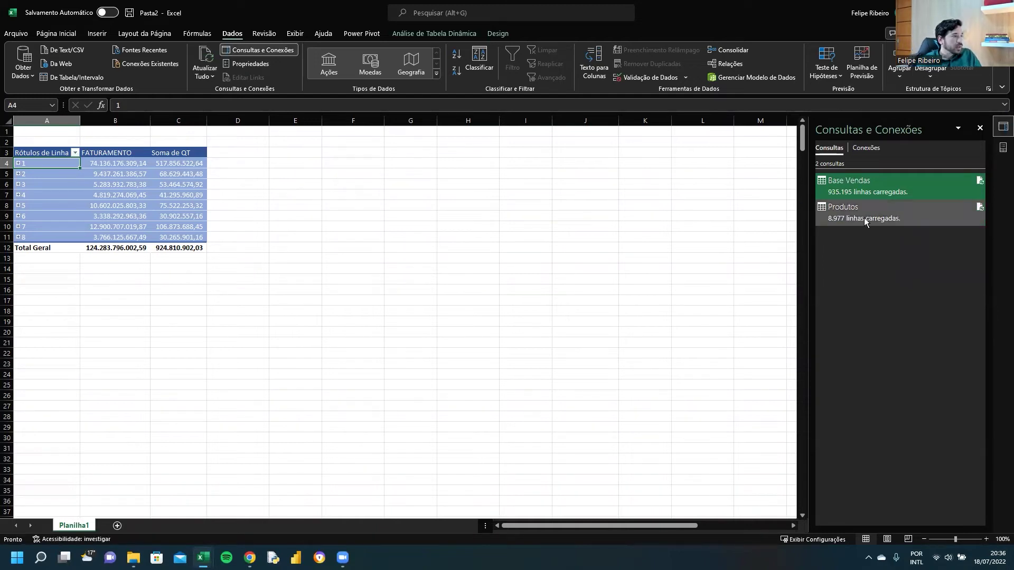
Replace RCA in the PivotTable rows with DEPARTAMENTO from the Produtos table, placed below CODFILIAL.
left_click(980, 129)
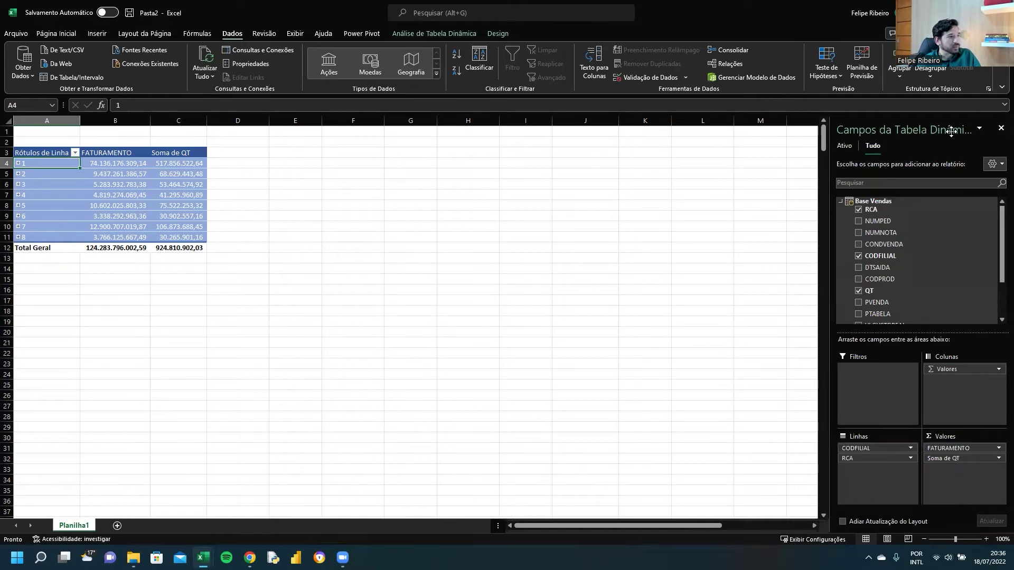
left_click(841, 202)
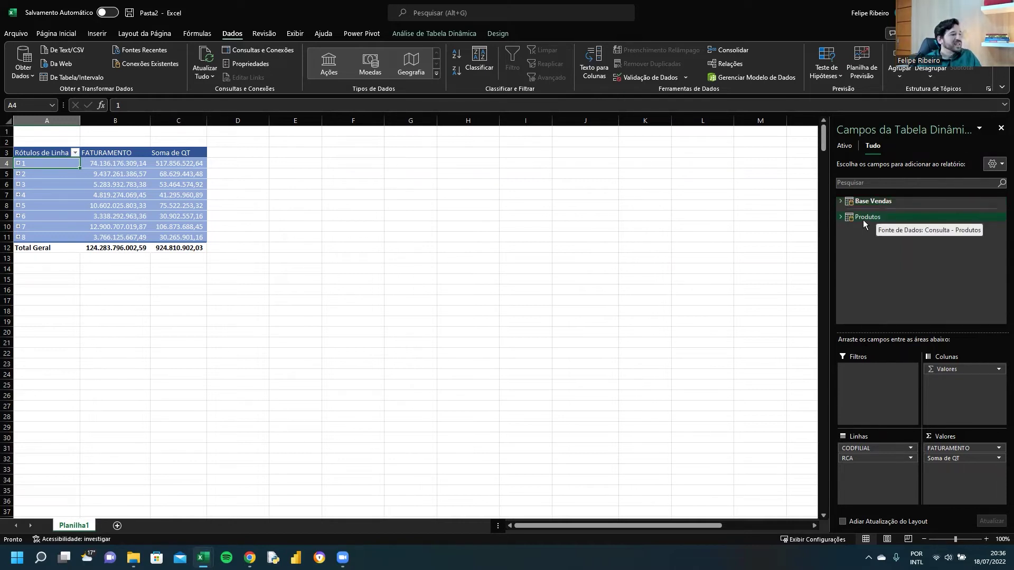
left_click(841, 217)
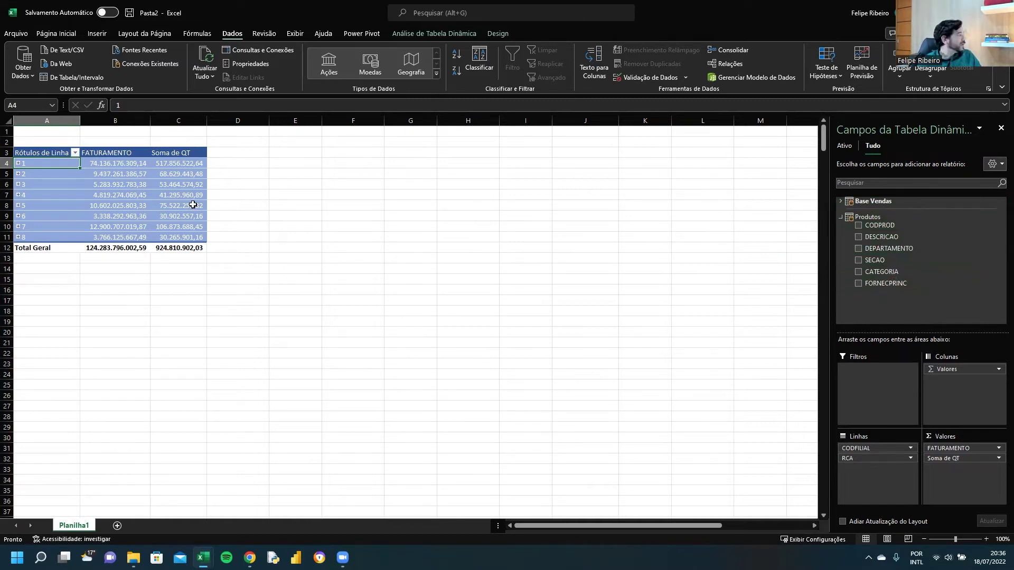
left_click_drag(850, 458, 682, 417)
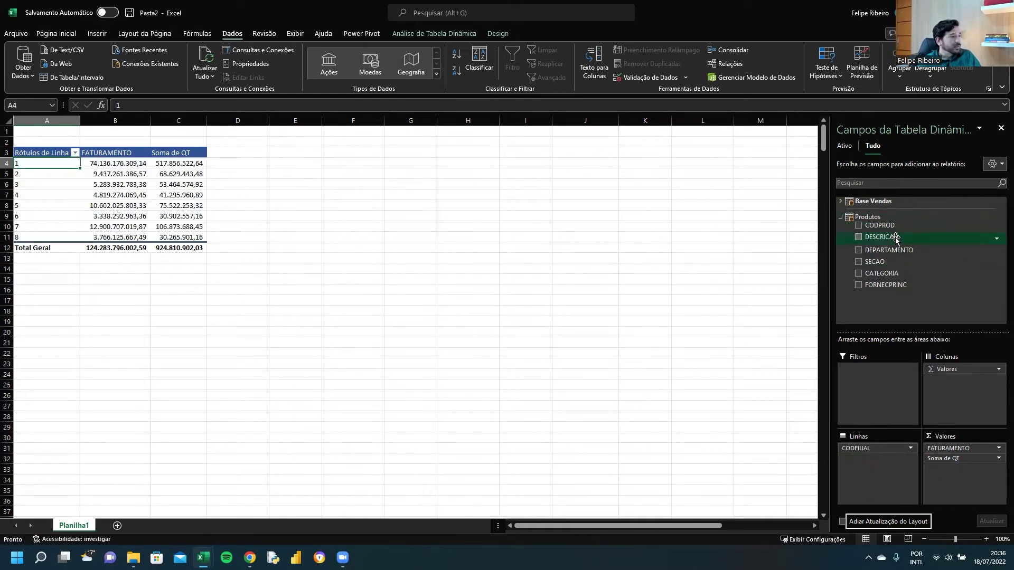
left_click_drag(893, 253, 875, 456)
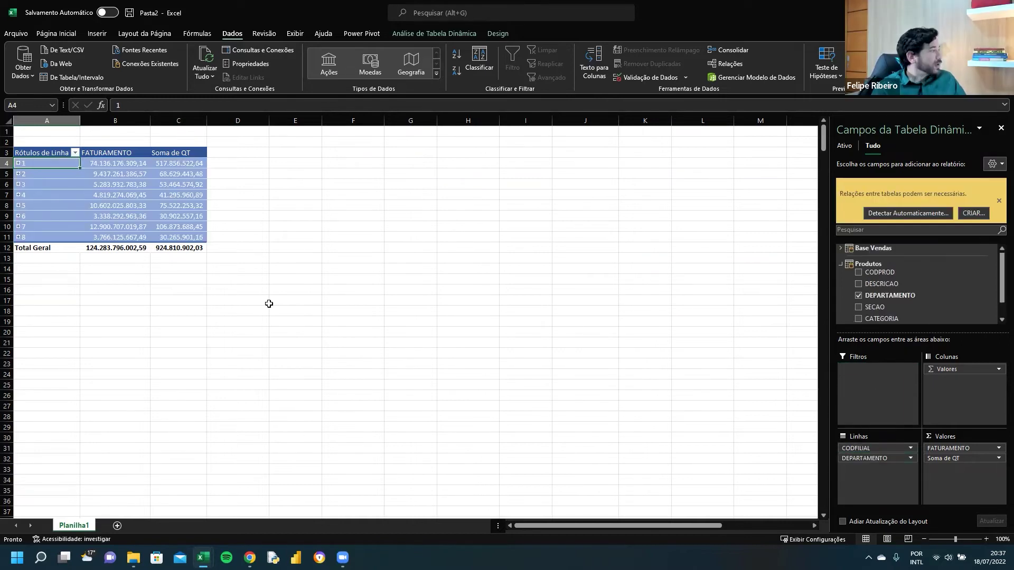
Expand branch 1 to compare FATURAMENTO and Soma de QT across its departments, and collapse it again.
left_click(18, 164)
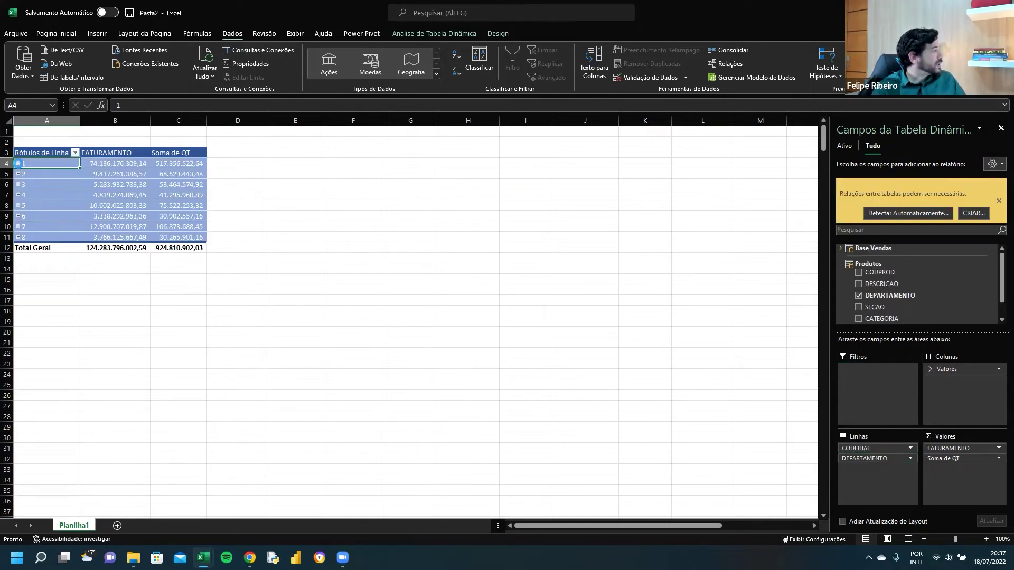
left_click(136, 205)
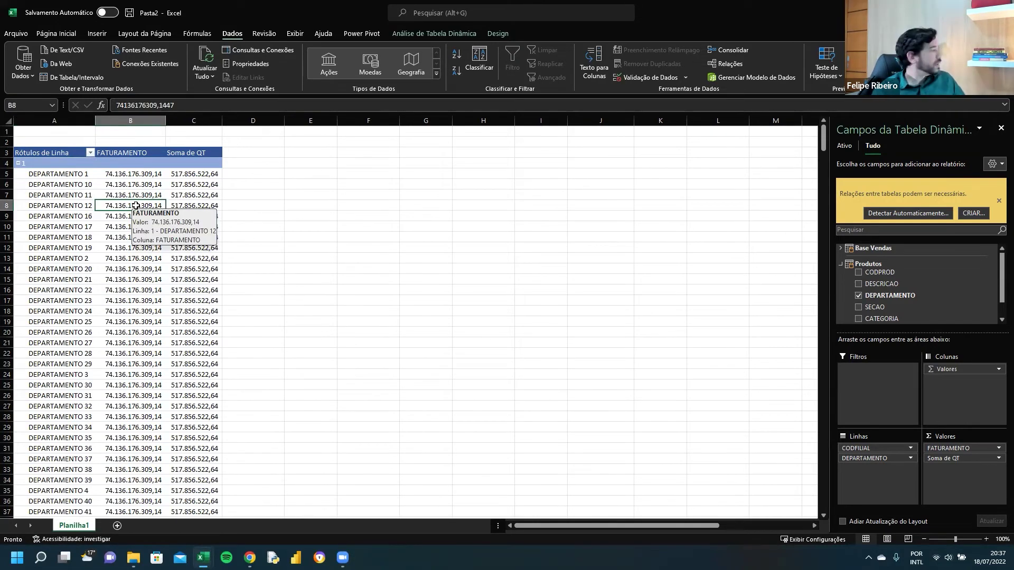
left_click_drag(129, 195, 140, 328)
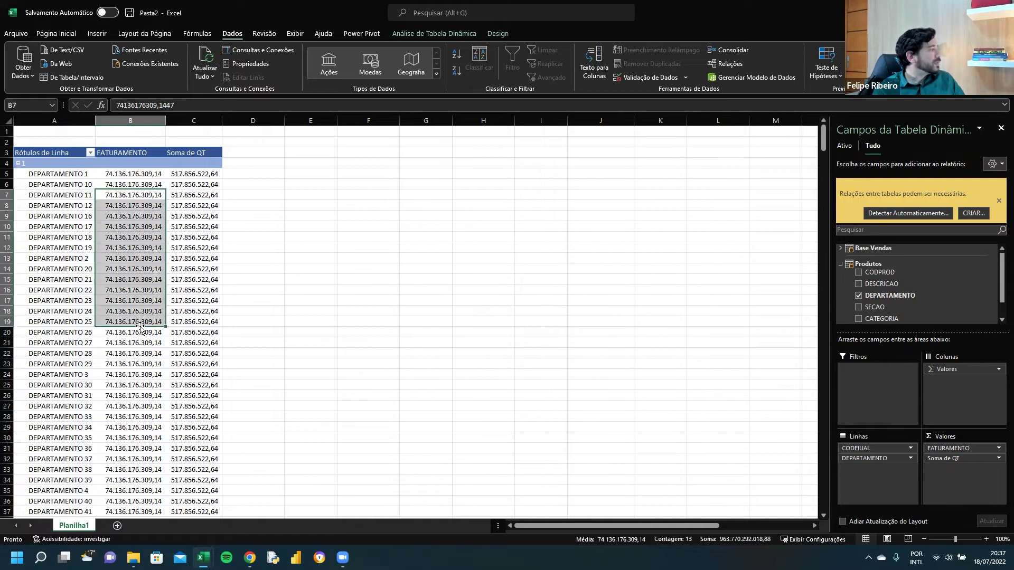
left_click(142, 182)
left_click_drag(204, 184, 207, 229)
left_click(19, 164)
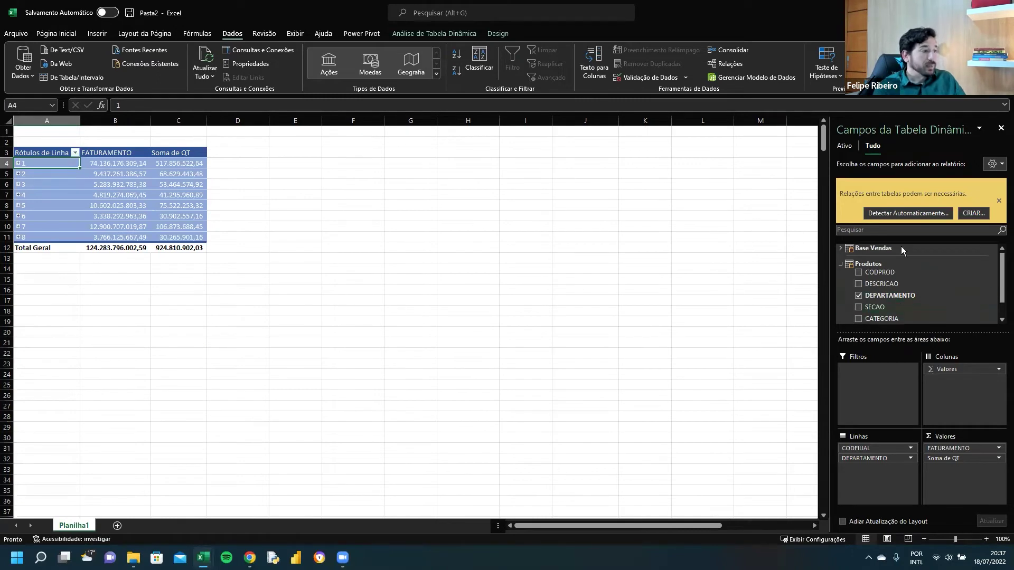
Automatically detect and create the relationship between the PivotTable's tables, and collapse the Produtos field list.
left_click(888, 215)
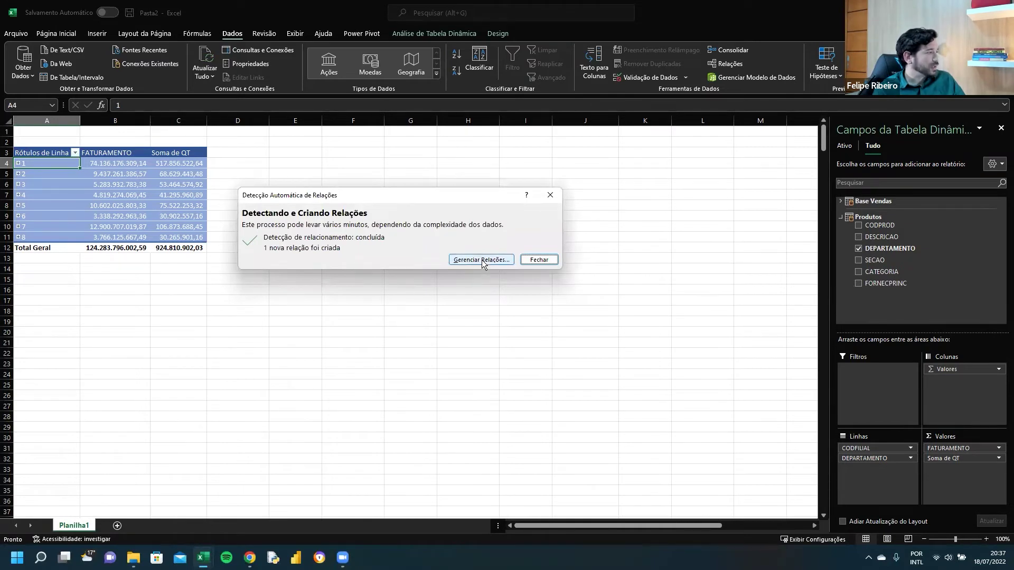
left_click(538, 261)
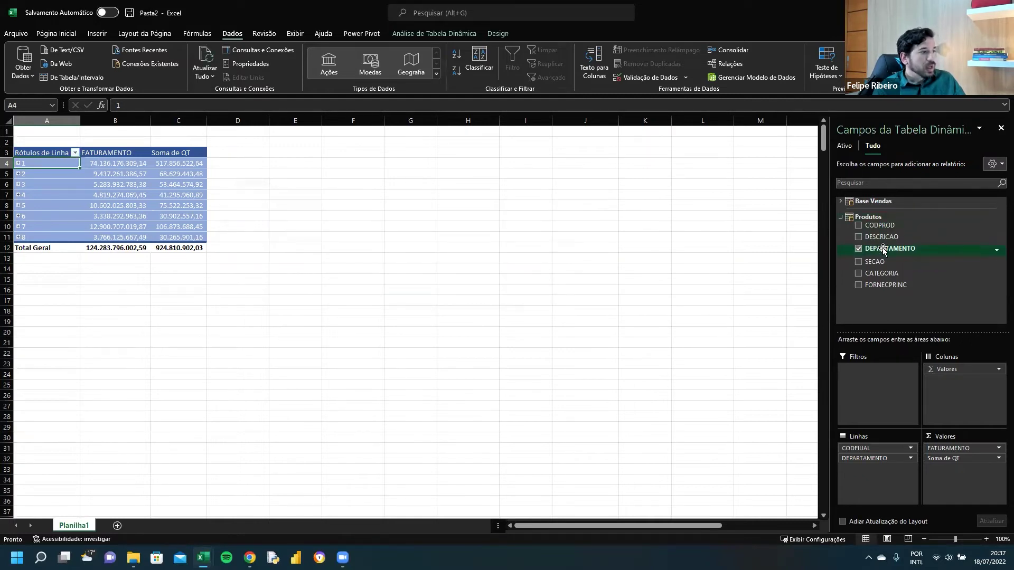
left_click(840, 218)
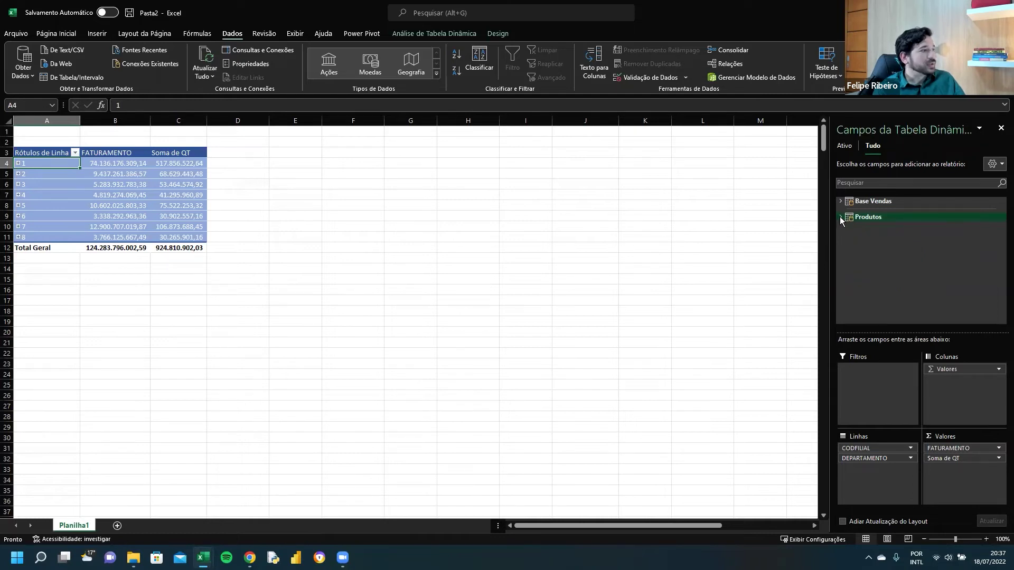
Show the Power Pivot data model as a diagram, move the Produtos table away from Base Vendas and delete the relationship between them.
left_click(840, 217)
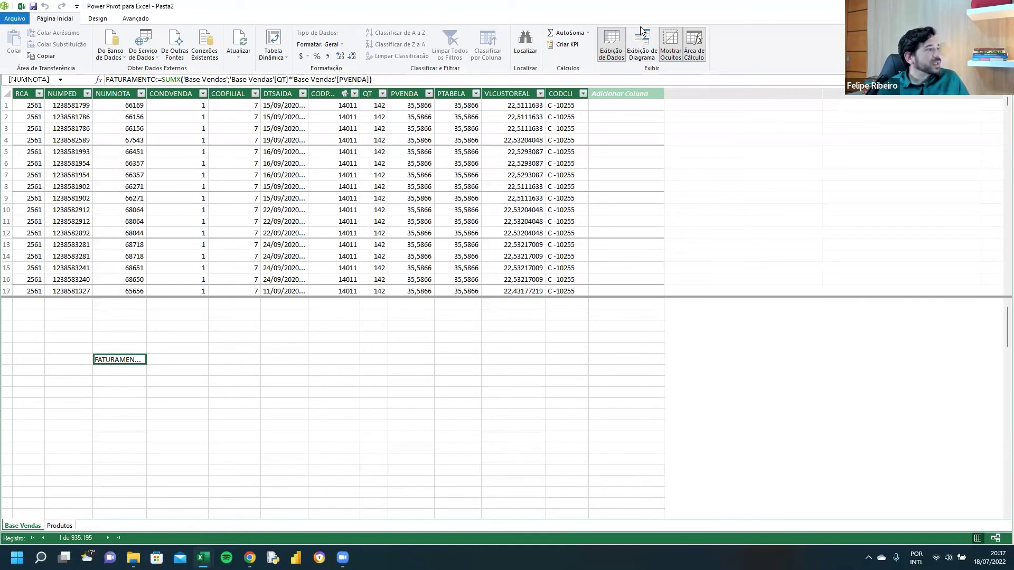
left_click(643, 56)
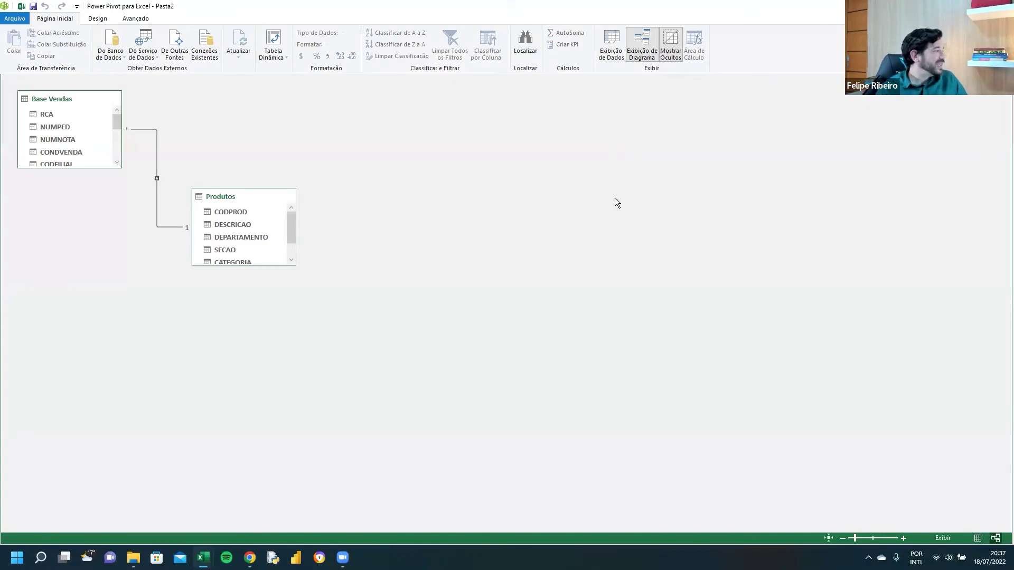
left_click_drag(245, 196, 357, 161)
right_click(213, 159)
left_click(238, 195)
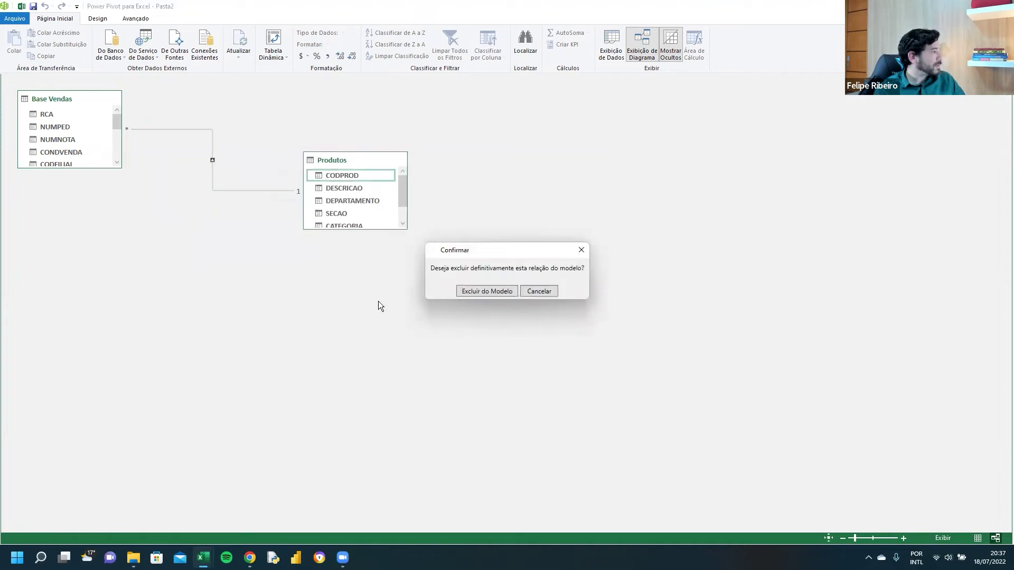
left_click(474, 290)
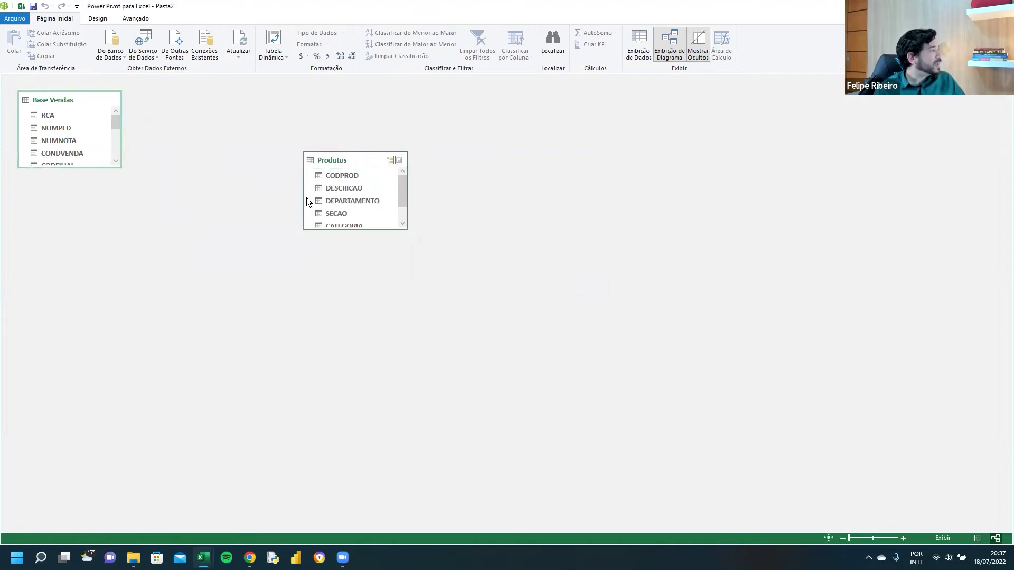
Enlarge both tables in the diagram, relate CODPROD in Base Vendas to CODPROD in Produtos, and close Power Pivot.
left_click_drag(60, 166, 55, 270)
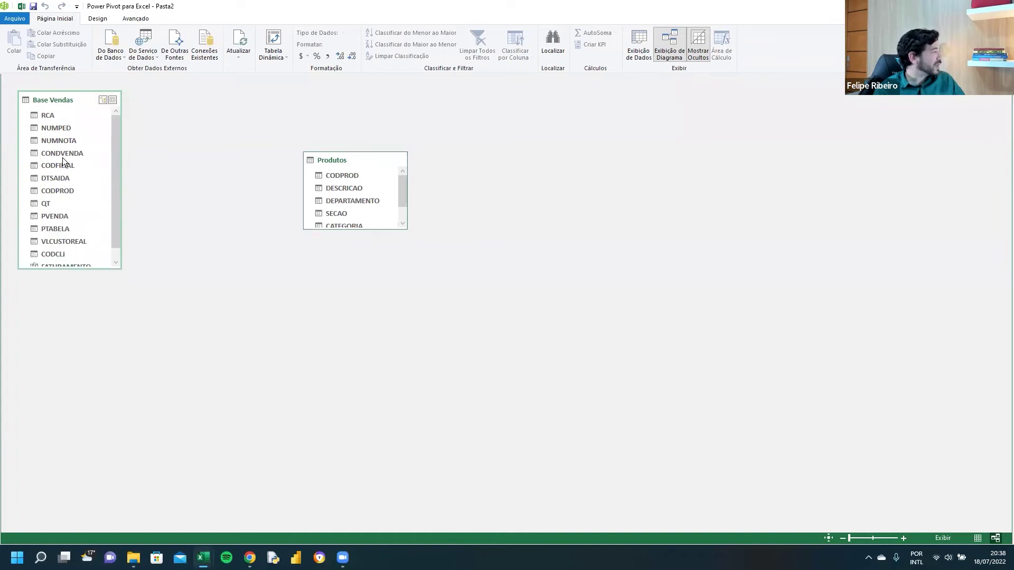
left_click_drag(351, 230, 346, 301)
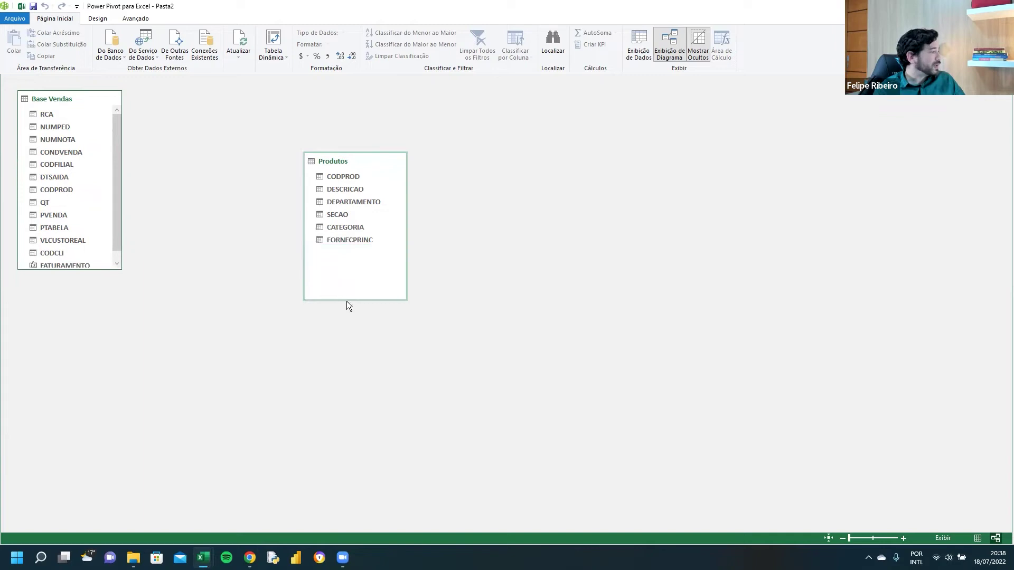
left_click(346, 176)
left_click_drag(62, 190, 335, 176)
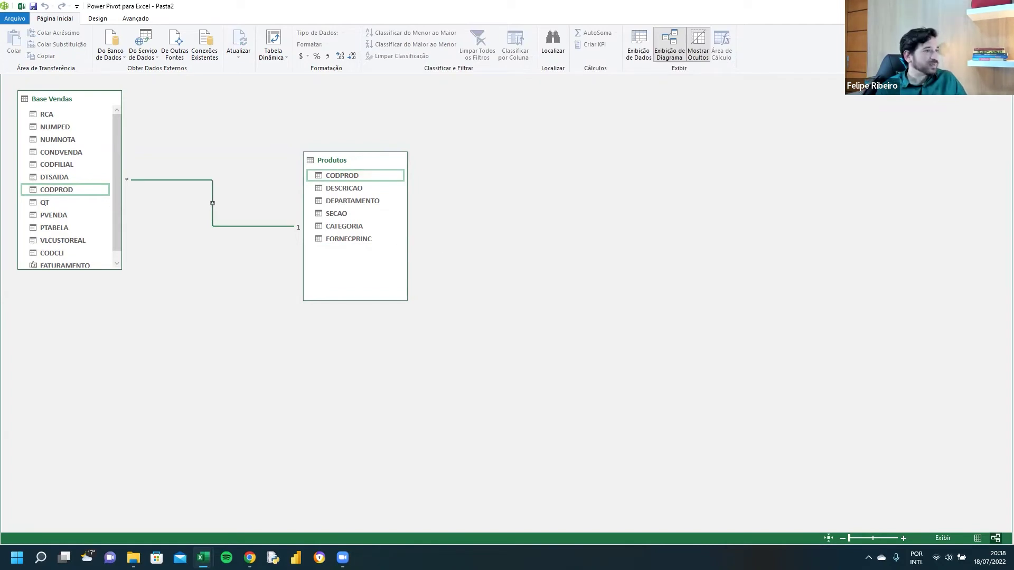
left_click(1002, 6)
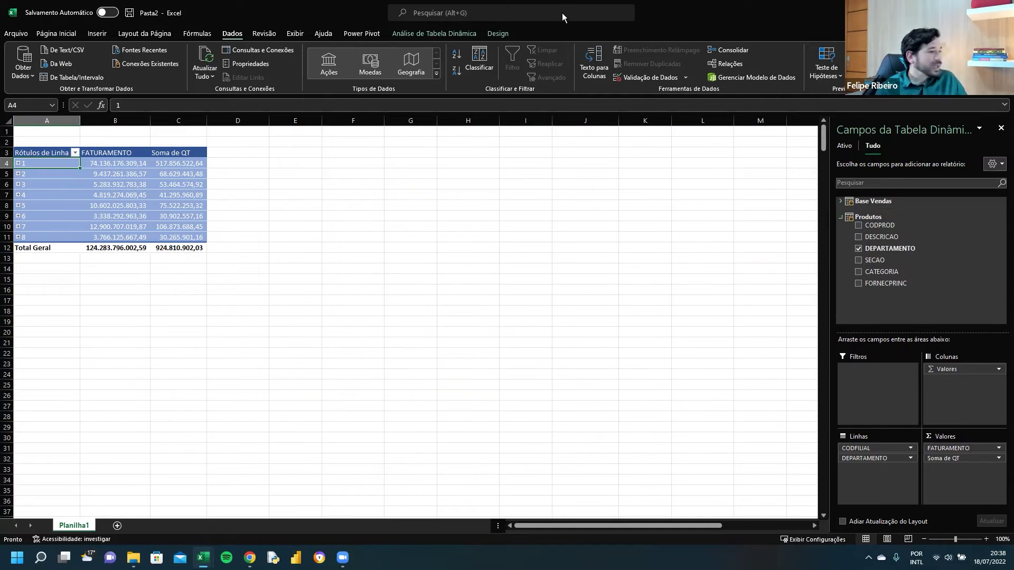
Expand branch 1 in the PivotTable to check its department values, collapse it again and select the branch labels.
left_click(19, 163)
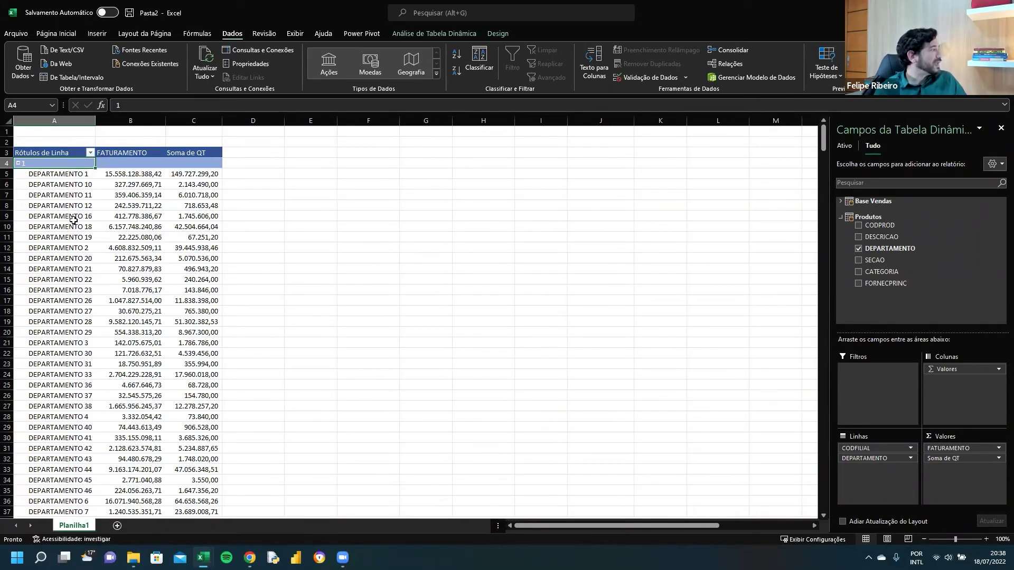
left_click(117, 217)
left_click(17, 164)
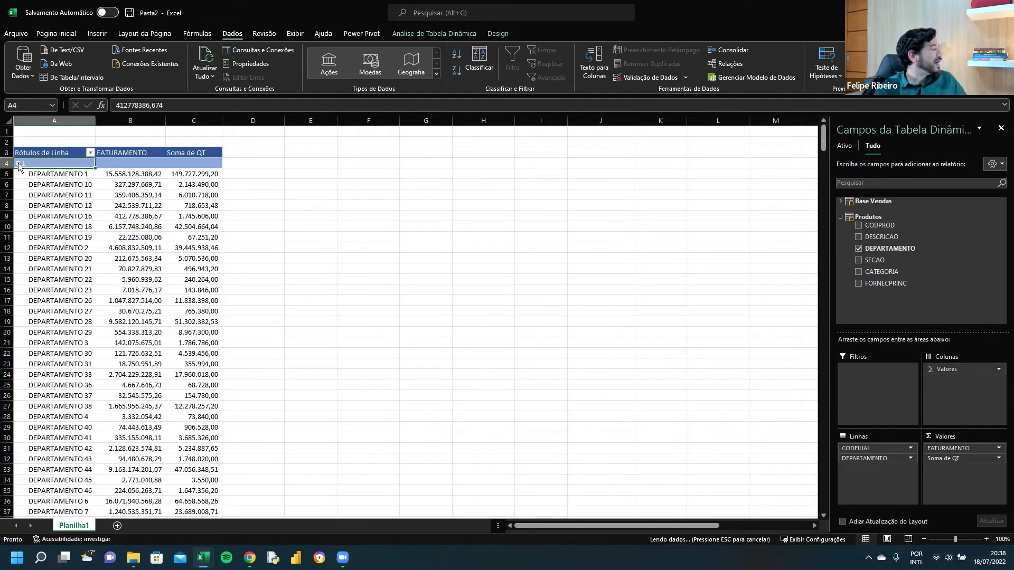
left_click(53, 183)
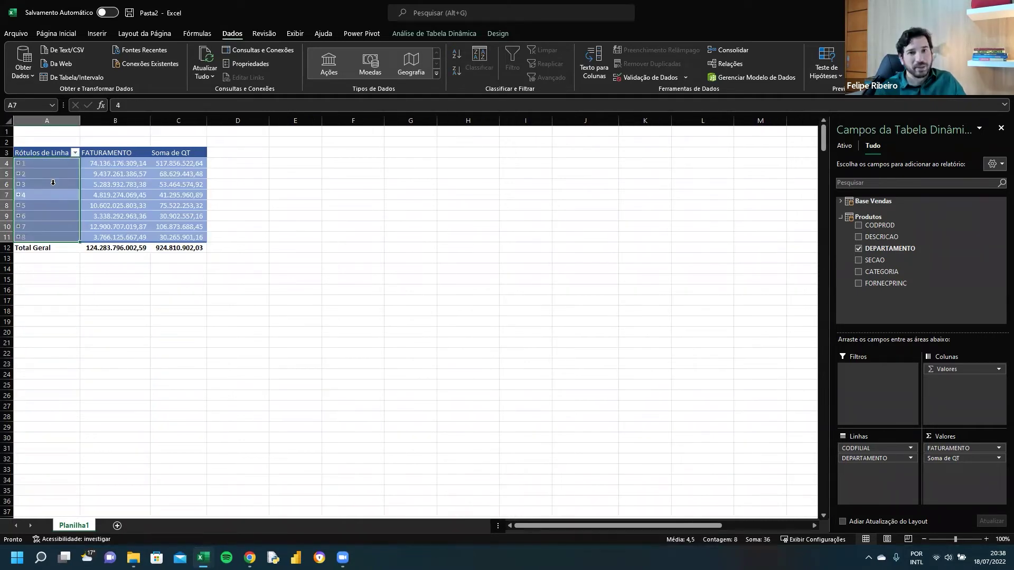
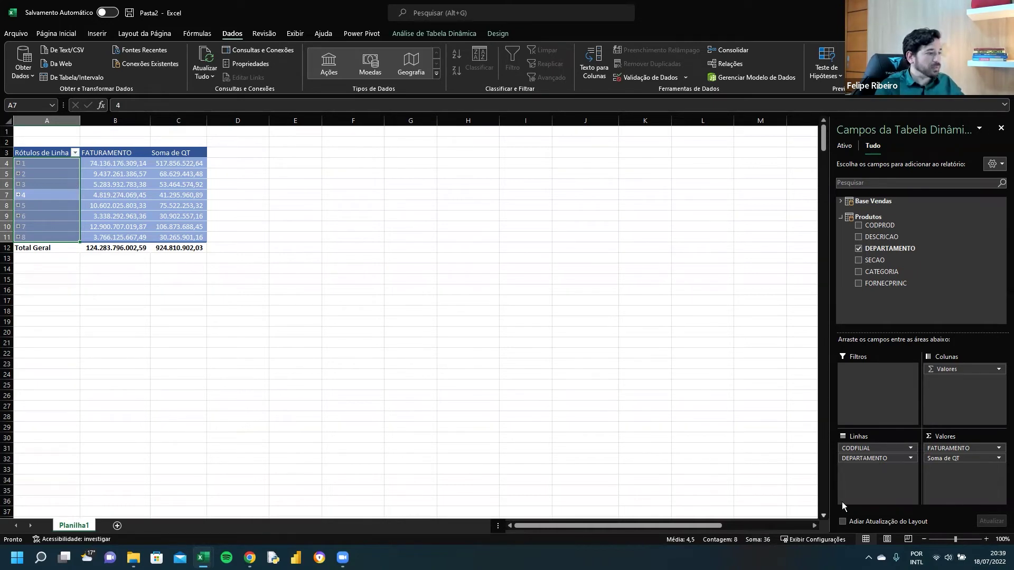
Move CODFILIAL from the PivotTable rows to the columns and remove Soma de QT from the values.
left_click_drag(861, 449, 942, 384)
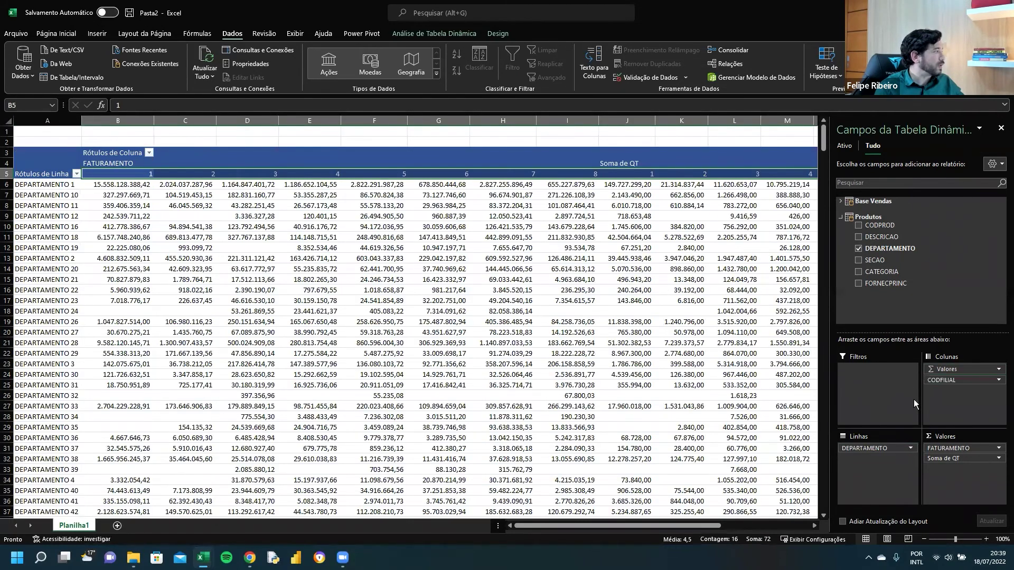
left_click_drag(971, 459, 680, 403)
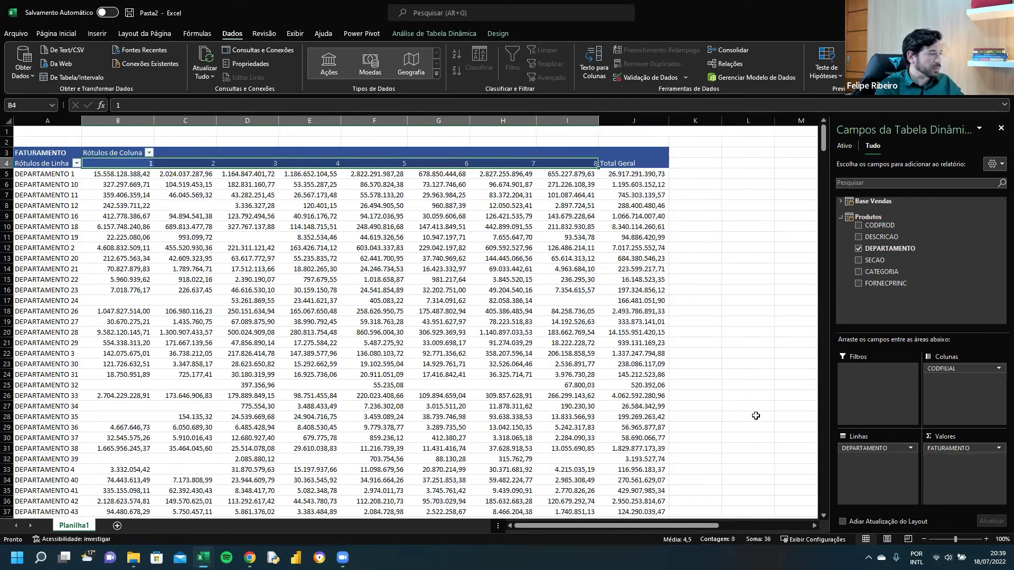
Examine how the FATURAMENTO of DEPARTAMENTO 1 is distributed across the branches.
left_click(242, 333)
left_click(95, 216)
left_click(68, 187)
left_click(96, 183)
left_click_drag(117, 175, 583, 180)
left_click(249, 227)
left_click_drag(63, 176, 235, 180)
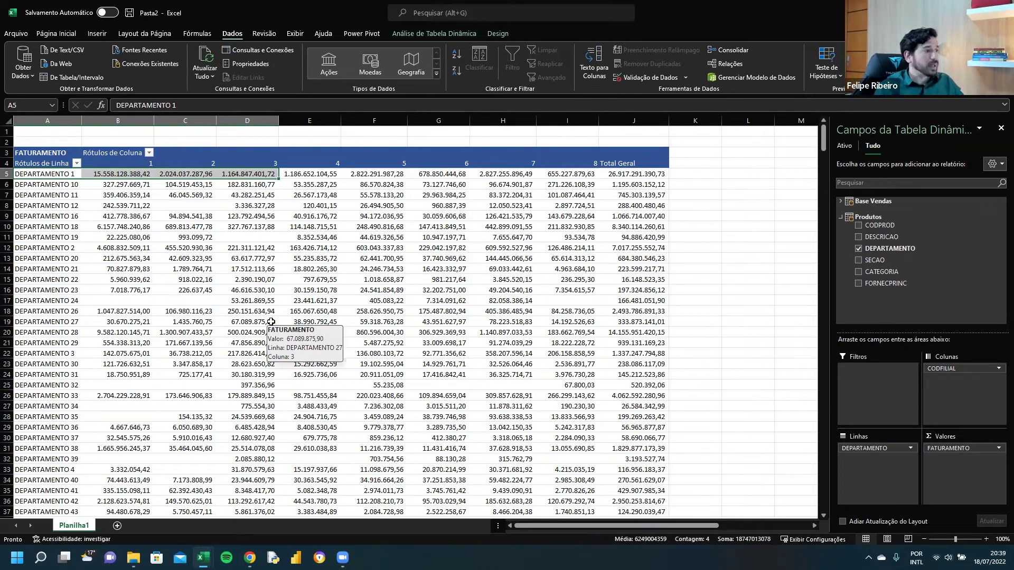
Add SECAO below DEPARTAMENTO in the PivotTable rows and review the sections of DEPARTAMENTO 1 across the branches.
left_click_drag(874, 259, 875, 458)
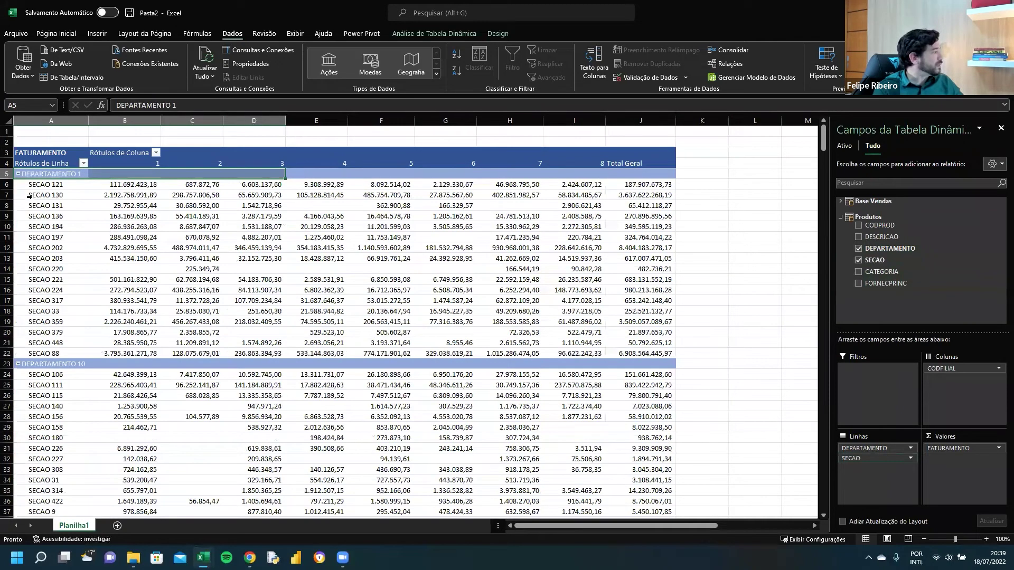
left_click(74, 310)
left_click(77, 366)
left_click(51, 177)
left_click_drag(50, 185, 59, 350)
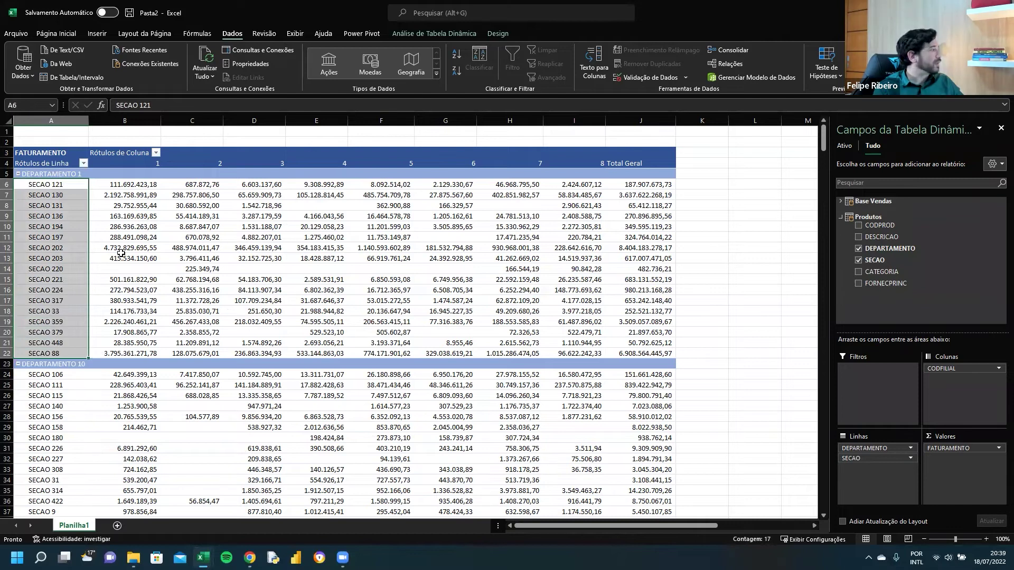
left_click(54, 175)
left_click_drag(54, 185, 61, 351)
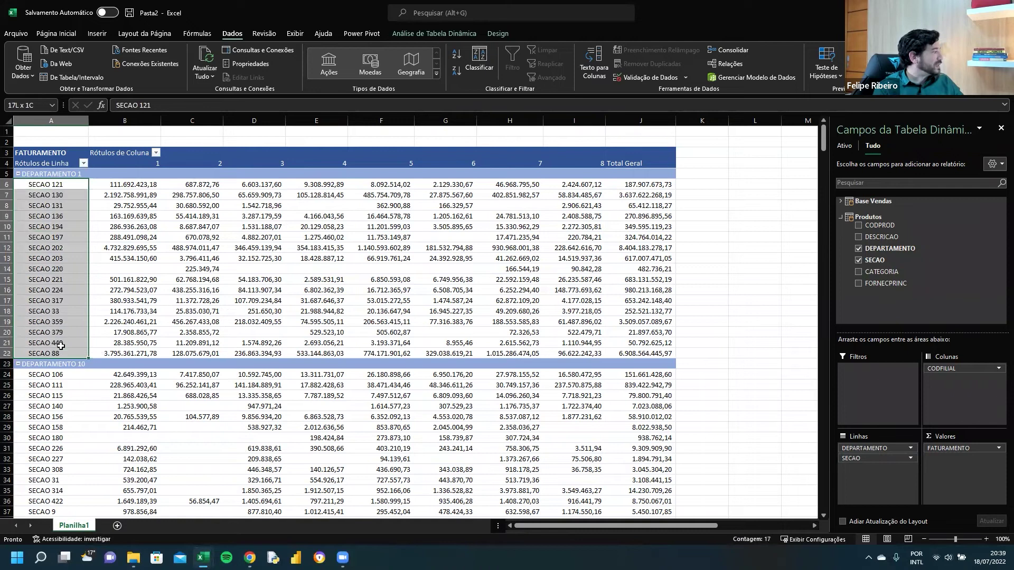
left_click_drag(105, 186, 576, 351)
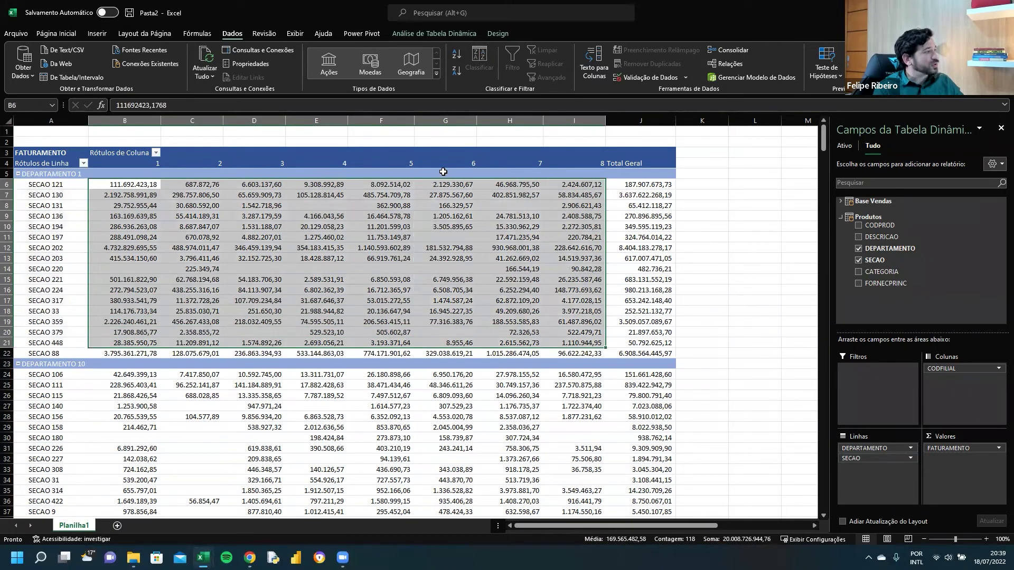
left_click(445, 174)
left_click(448, 163)
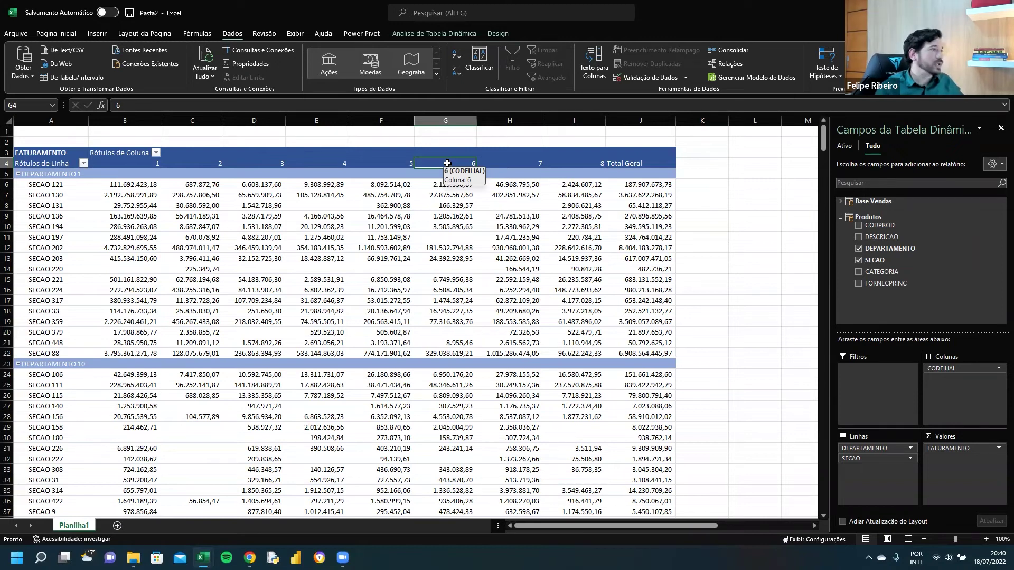
Review the columns of the Base Vendas query in the Power Query Editor and return to the PivotTable worksheet.
left_click(25, 61)
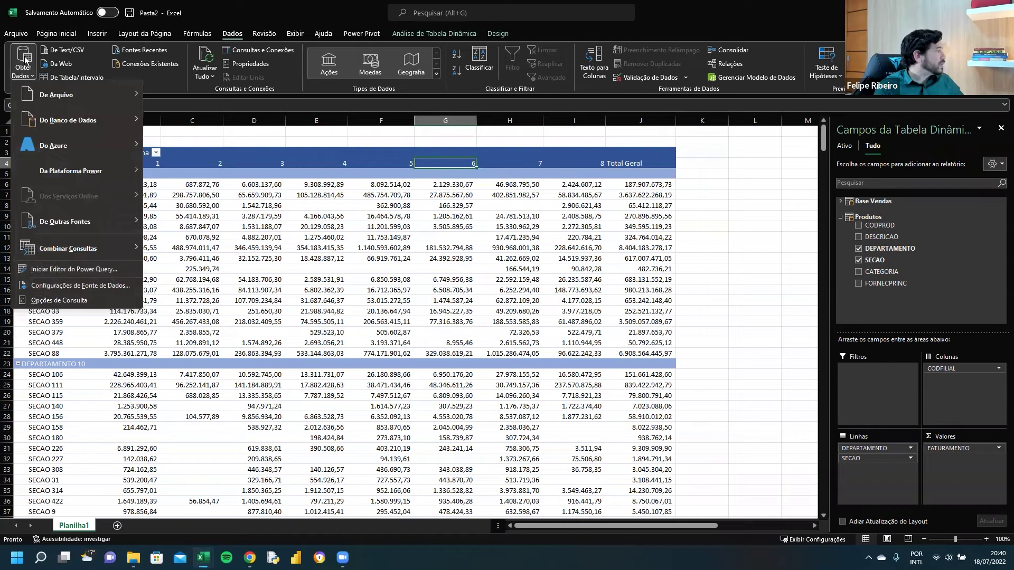
left_click(80, 270)
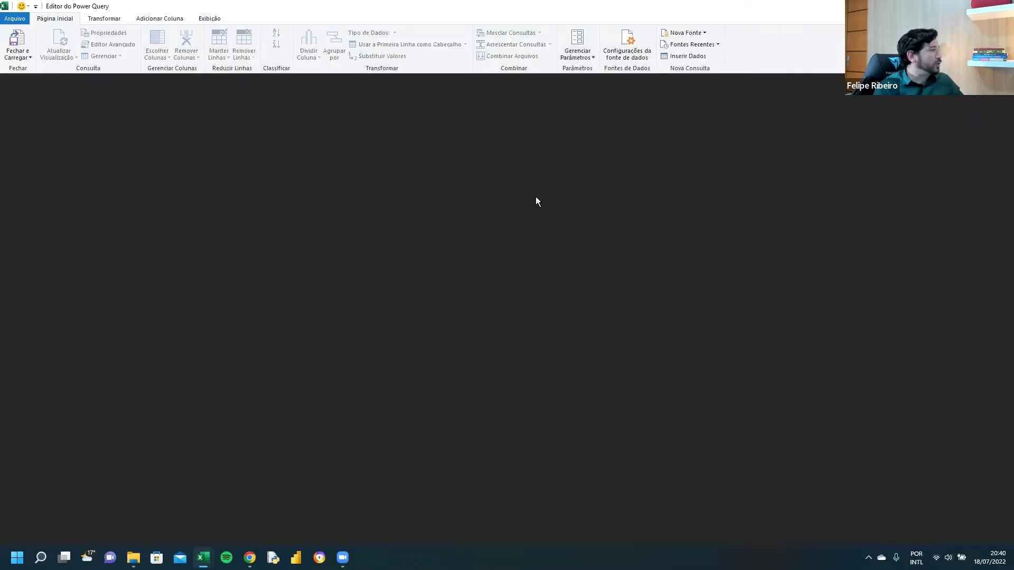
left_click(47, 96)
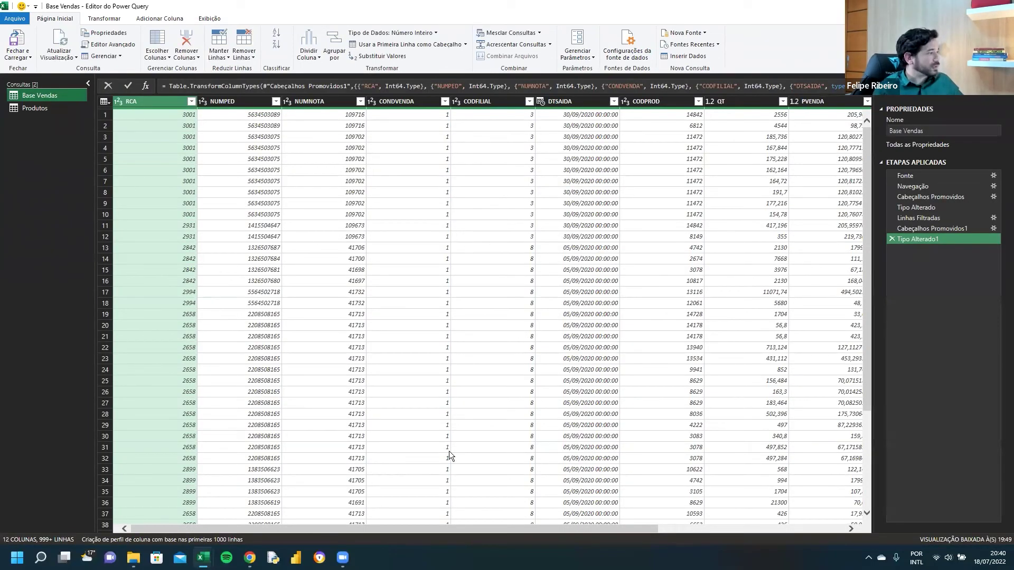
left_click_drag(322, 530, 677, 483)
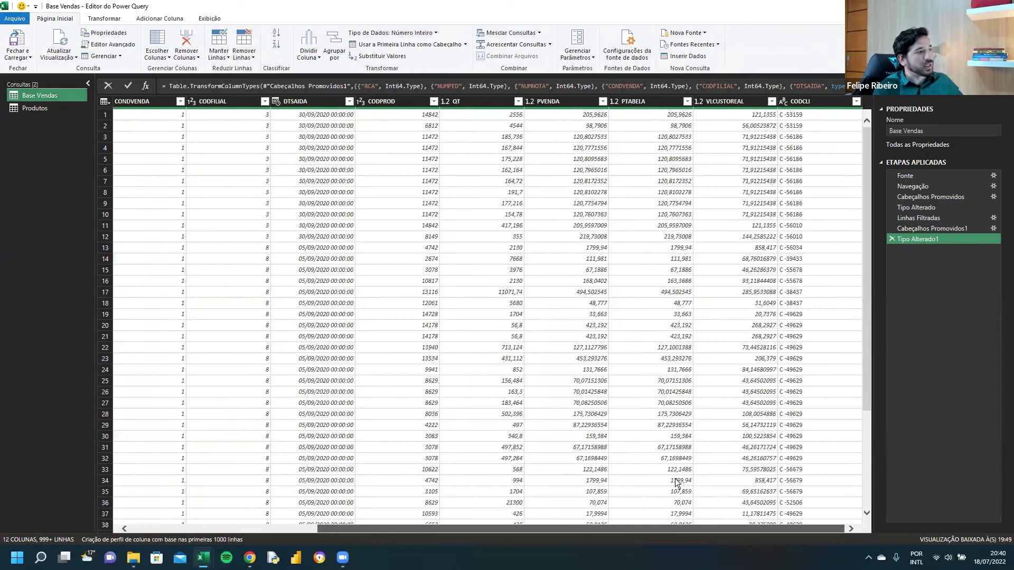
scroll(557, 482, "left", 10)
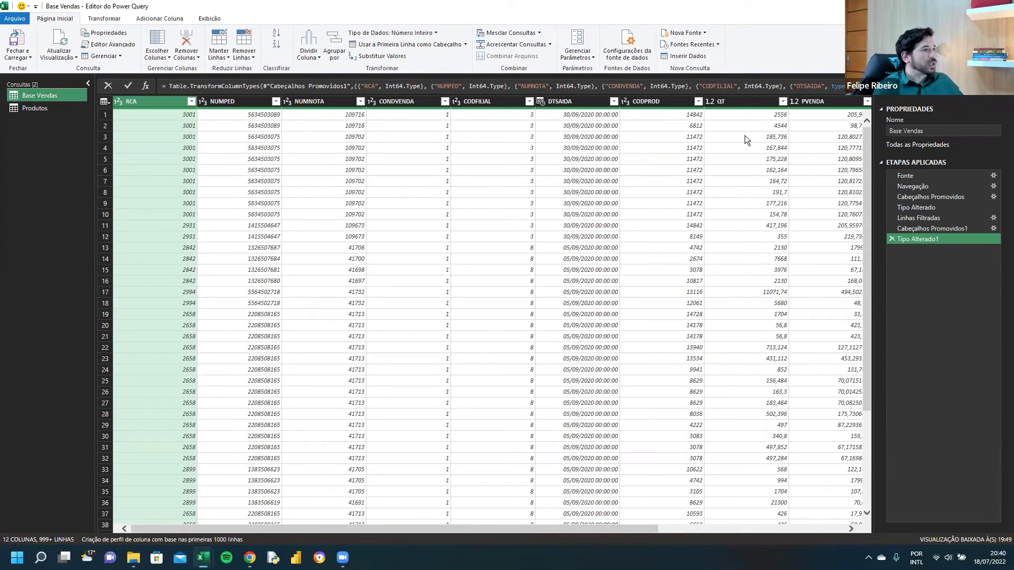
key("alt+Tab")
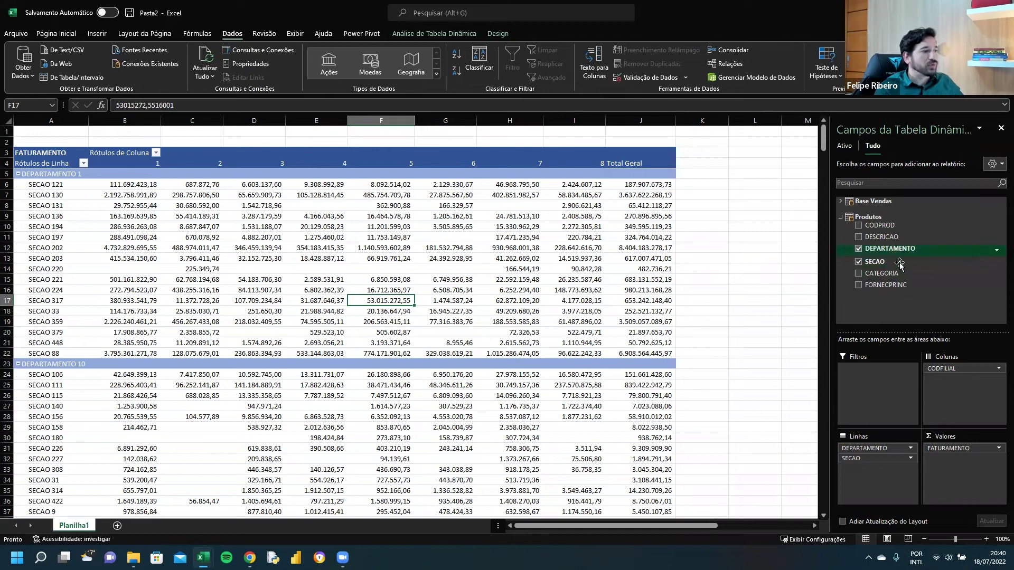
Expand the Base Vendas field list, look through its fields, and remove CODFILIAL from the PivotTable columns.
left_click(841, 201)
scroll(894, 279, "down", 1)
scroll(896, 288, "up", 1)
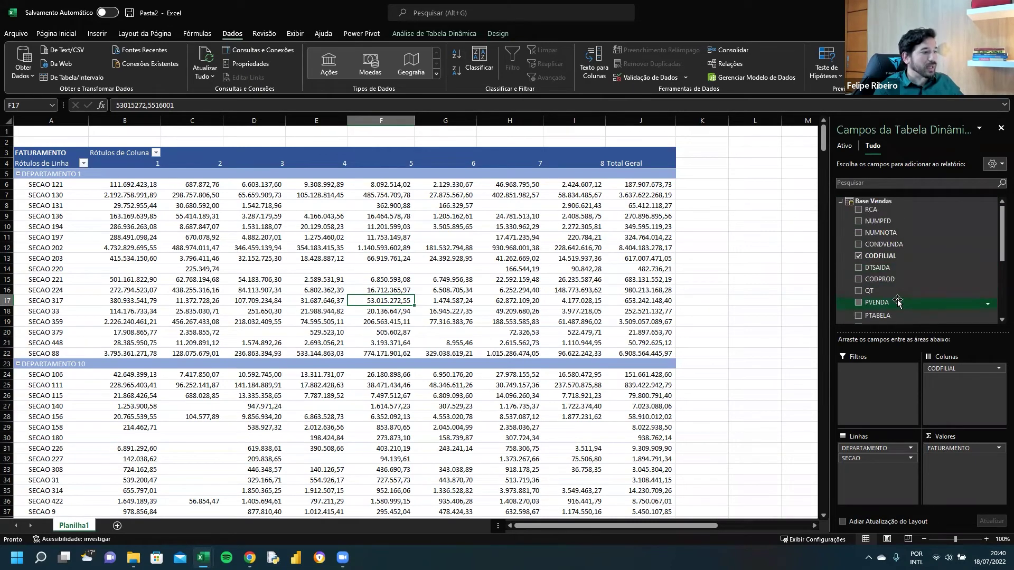
scroll(897, 290, "down", 2)
scroll(899, 282, "up", 2)
mouse_move(899, 266)
left_mouse_down()
mouse_move(898, 317)
mouse_move(885, 272)
left_mouse_up()
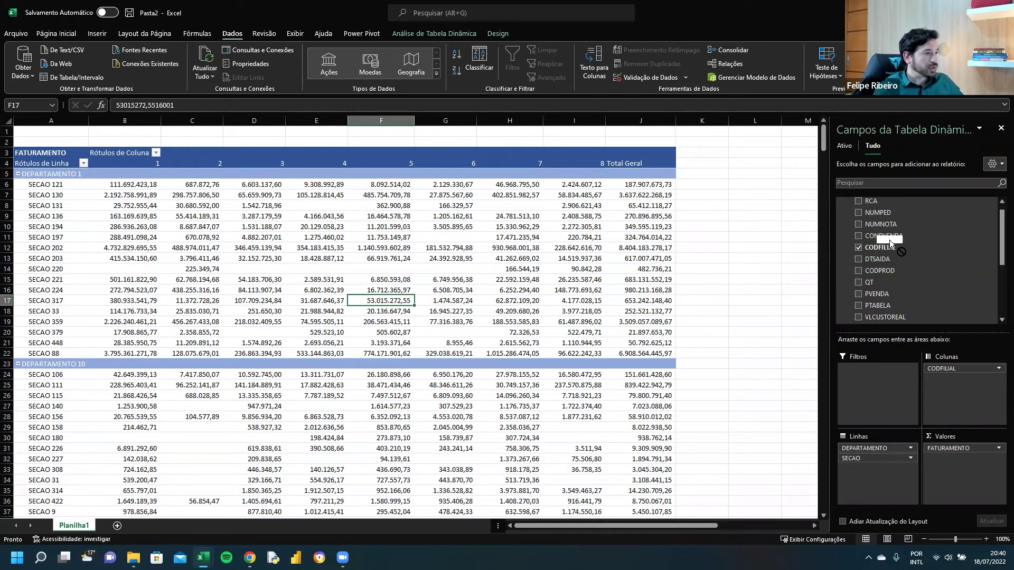
left_click_drag(890, 231, 891, 232)
left_click_drag(942, 369, 750, 328)
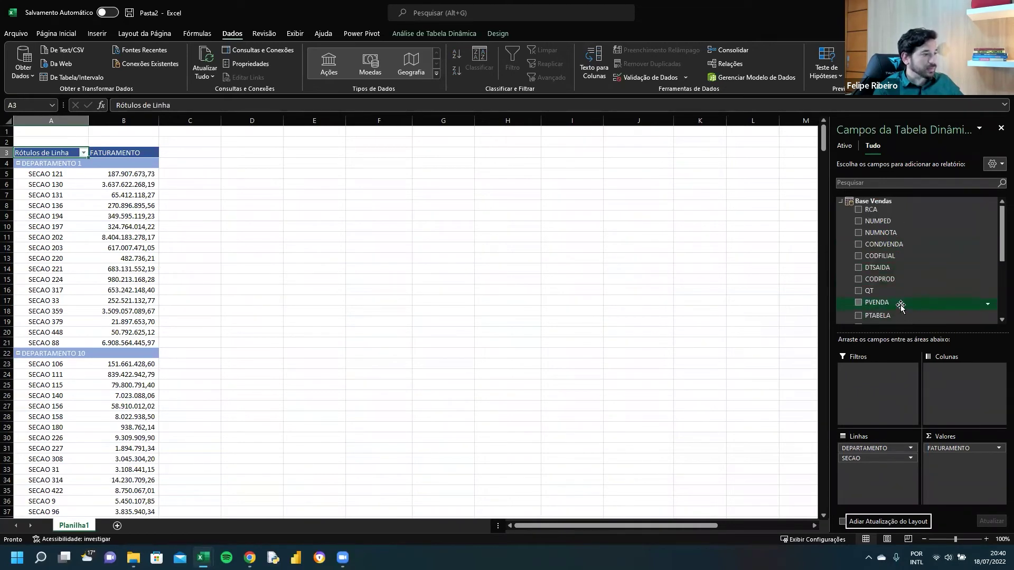
Add the DTSAIDA date field from Base Vendas to the PivotTable columns to split FATURAMENTO by month.
scroll(904, 258, "down", 1)
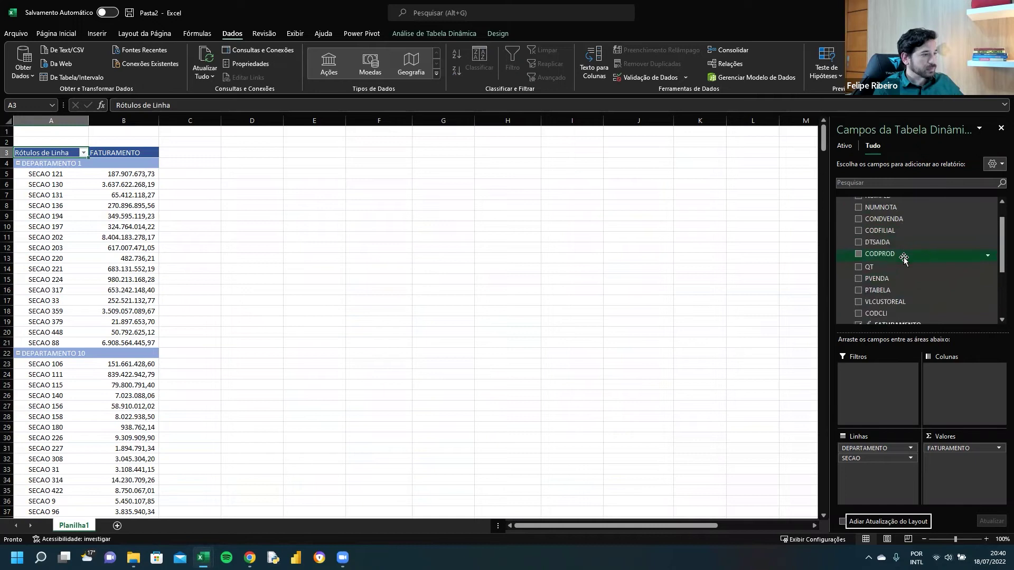
scroll(904, 259, "down", 1)
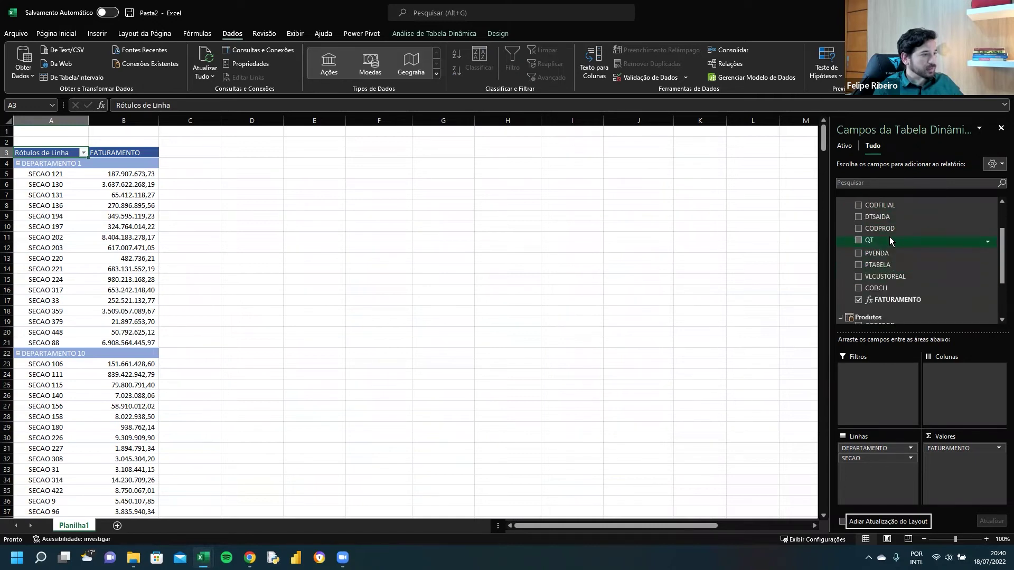
left_click_drag(890, 222, 917, 379)
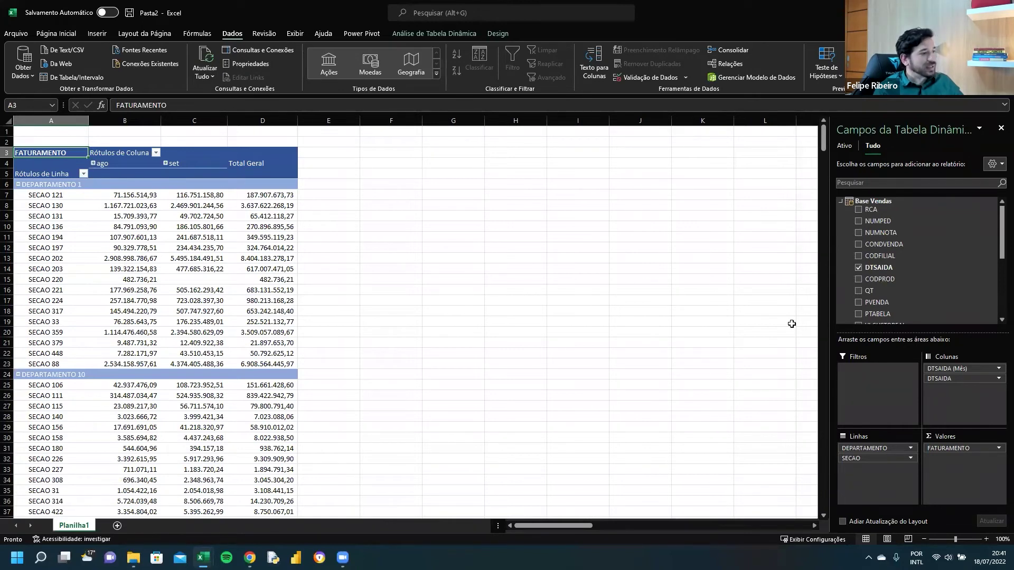
left_click(948, 368)
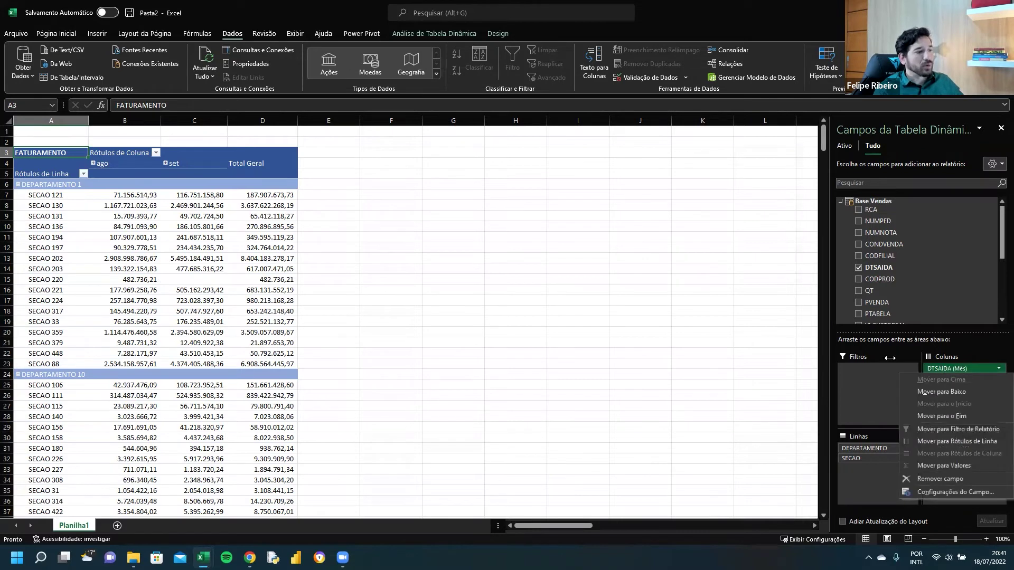
key("Escape")
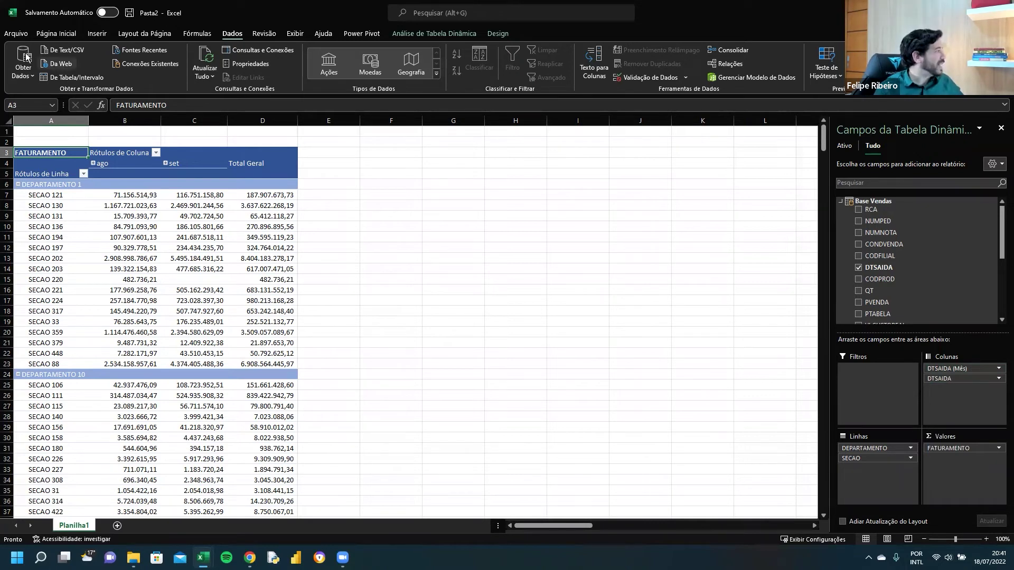
Open the Base Vendas query in the Power Query Editor to examine its DTSAIDA dates and return to the PivotTable worksheet.
left_click(28, 78)
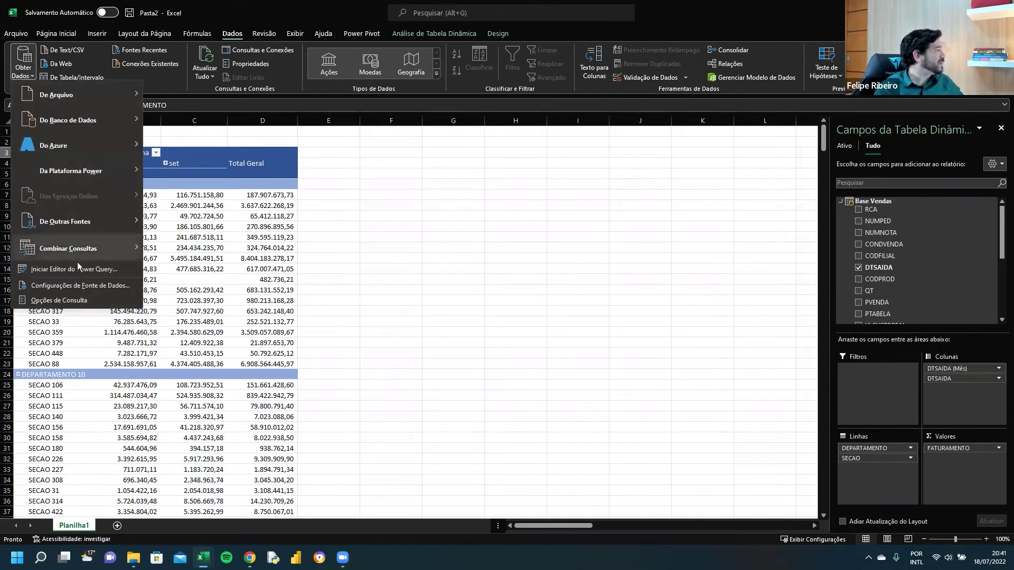
left_click(89, 270)
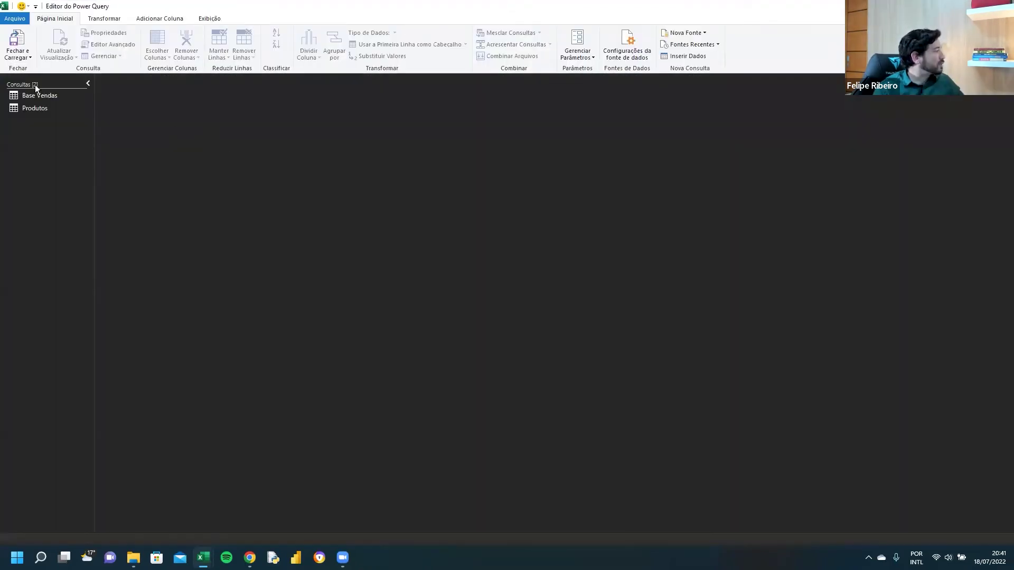
left_click(36, 96)
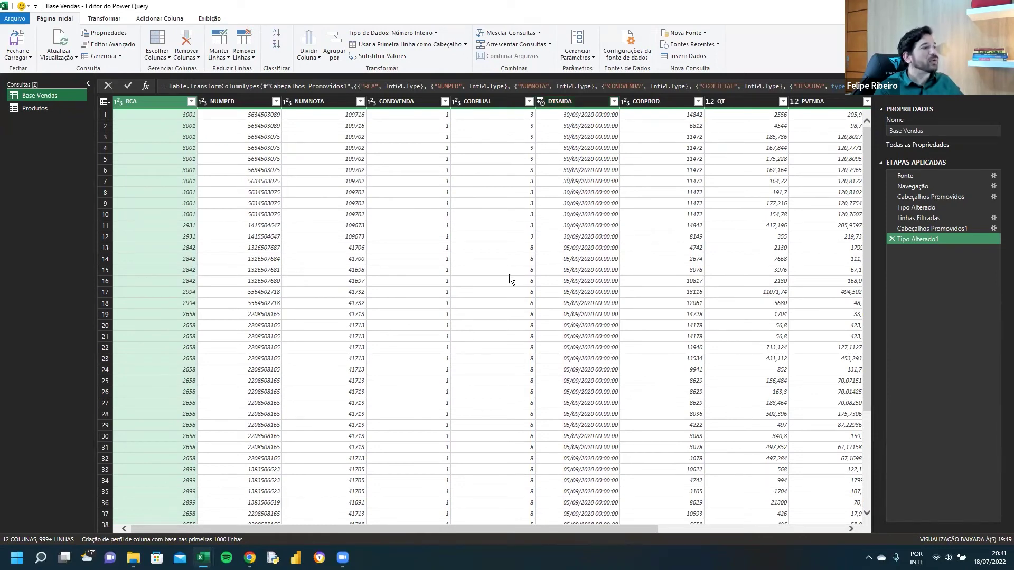
key("alt+Tab")
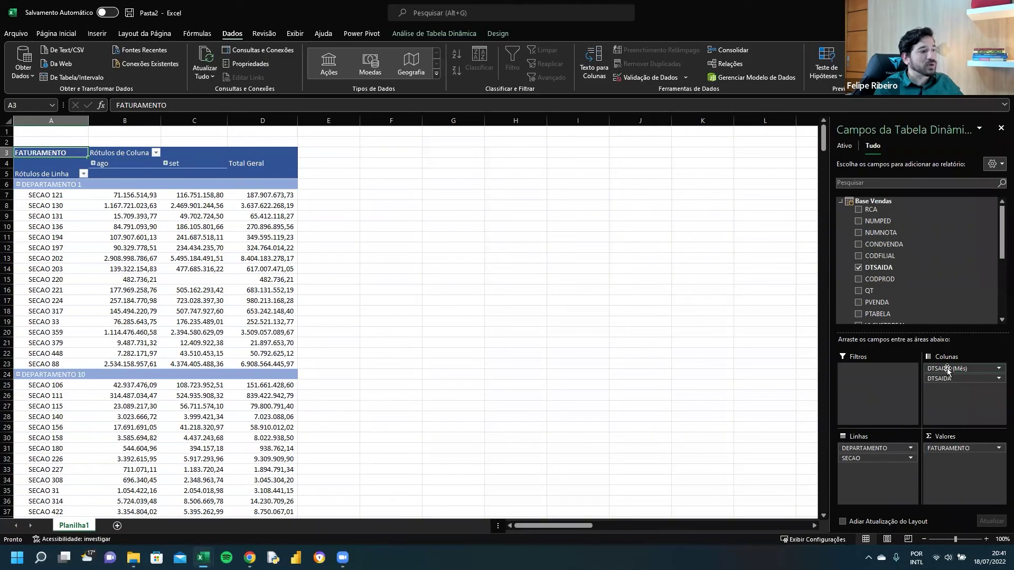
Expand the ago and set months in turn to view FATURAMENTO by day, collapsing each one again.
left_click(93, 164)
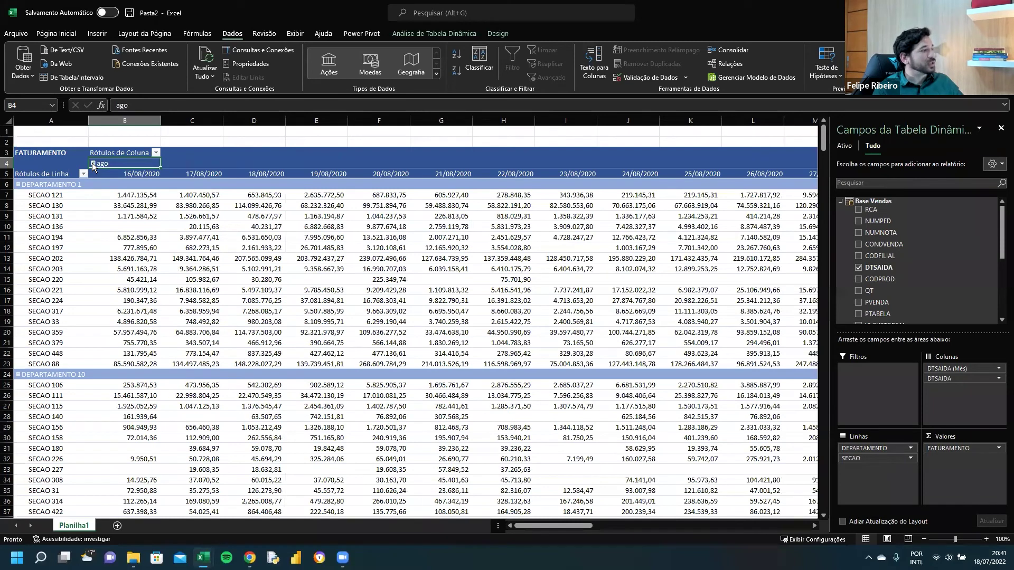
left_click(93, 163)
left_click(165, 164)
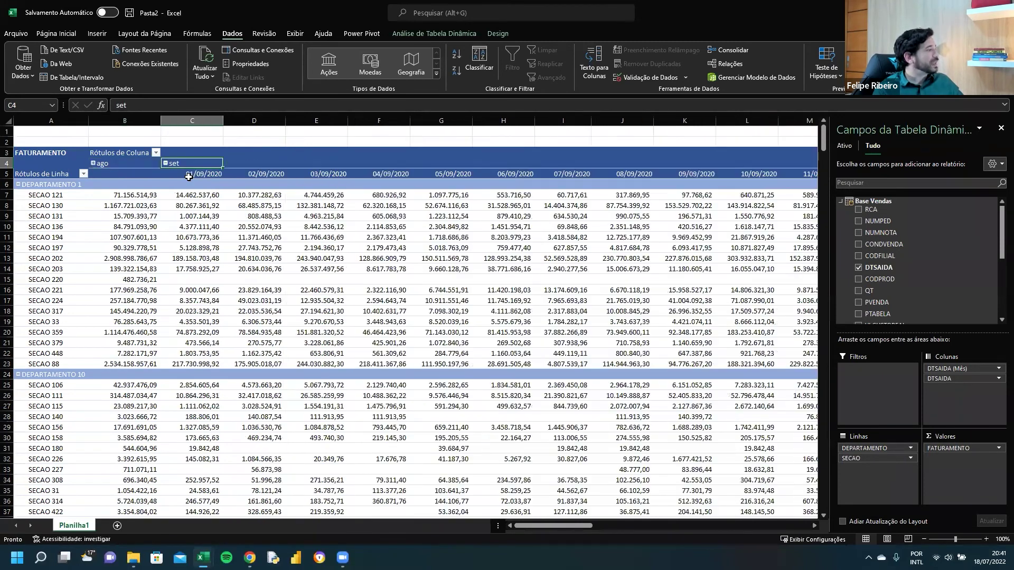
left_click(165, 163)
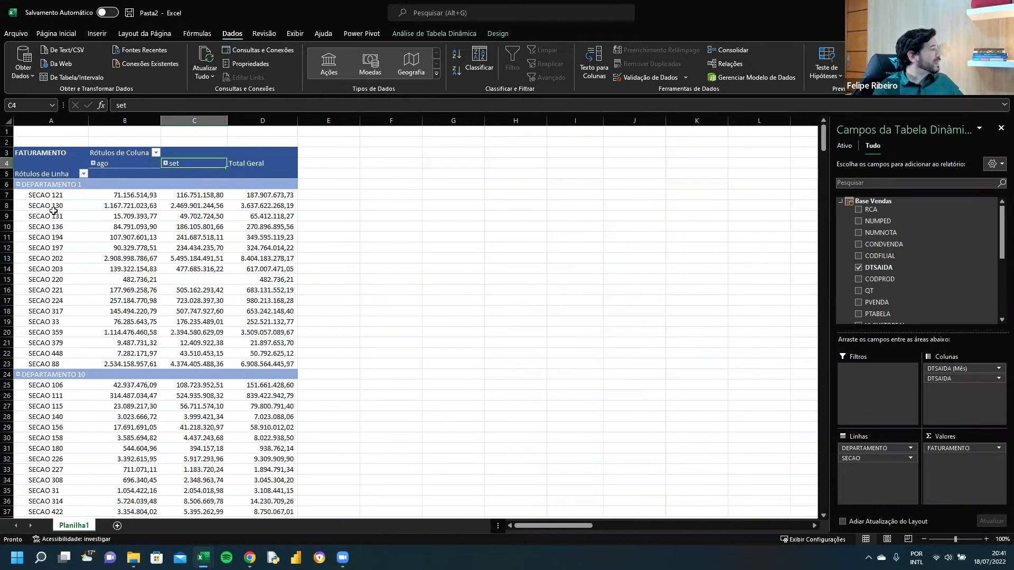
Review the monthly FATURAMENTO of the sections under DEPARTAMENTO 1.
left_click(50, 186)
left_click_drag(47, 199, 50, 313)
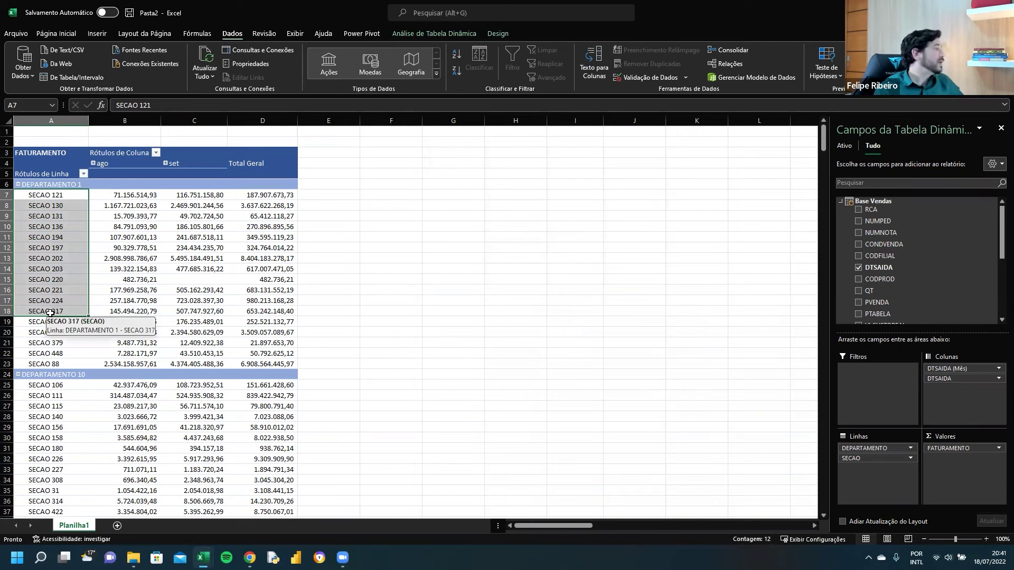
left_click(59, 186)
left_click(54, 220)
left_click_drag(136, 196, 211, 375)
left_click(114, 256)
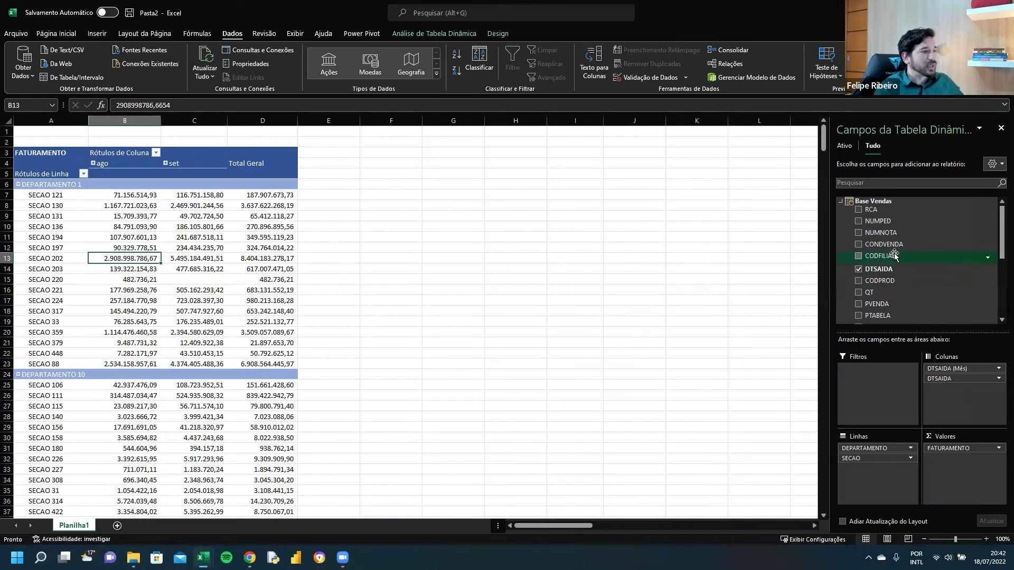
Add the DESCRICAO field from Produtos below SECAO in the PivotTable rows and review the products of SECAO 121.
scroll(891, 292, "down", 1)
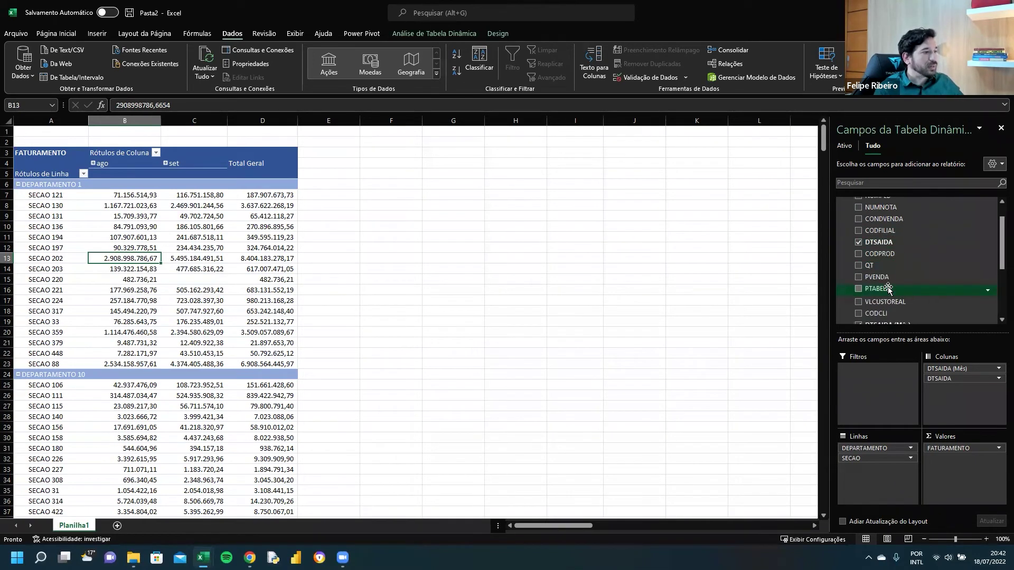
scroll(894, 256, "down", 3)
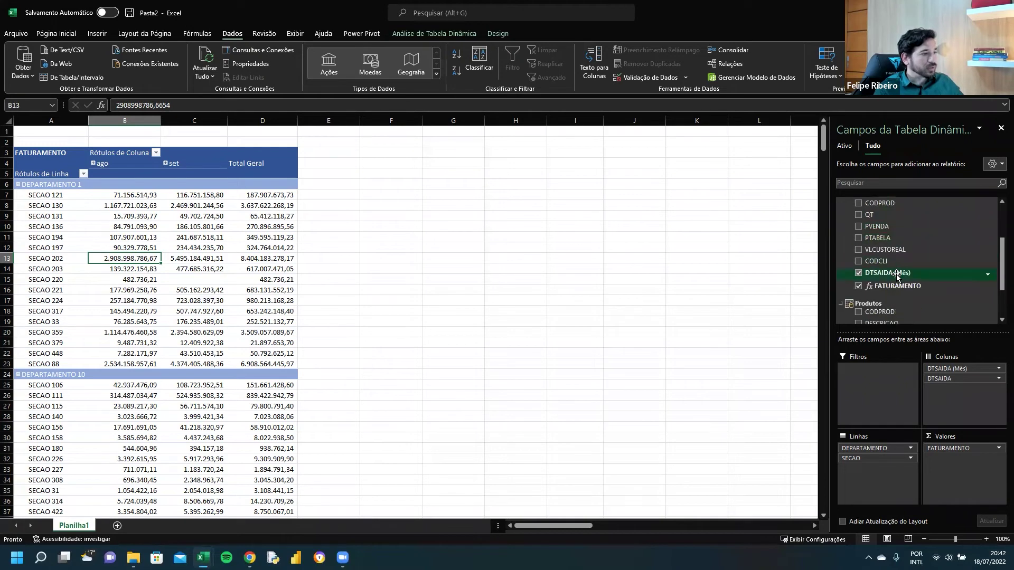
scroll(896, 275, "down", 1)
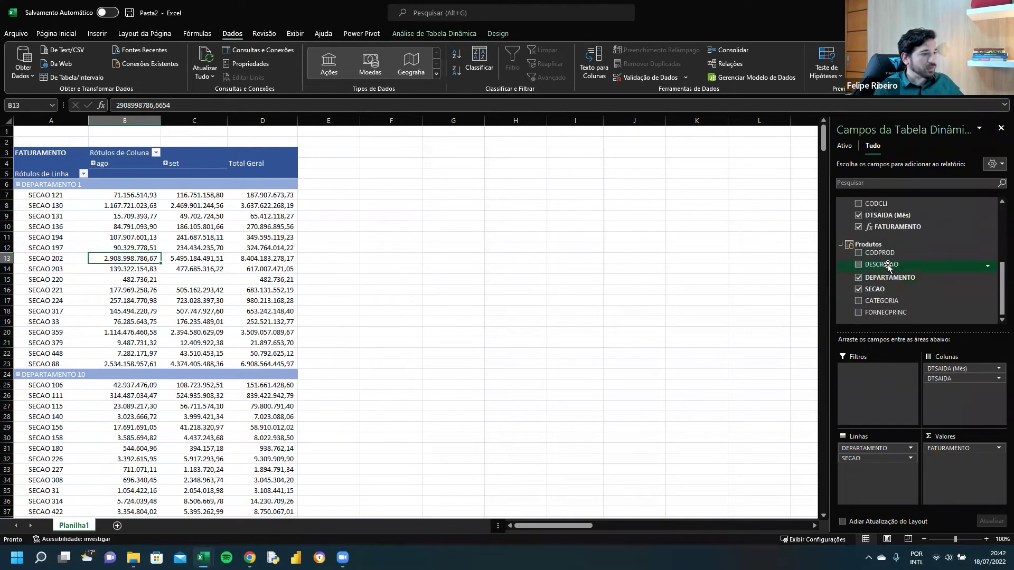
left_click_drag(890, 267, 876, 471)
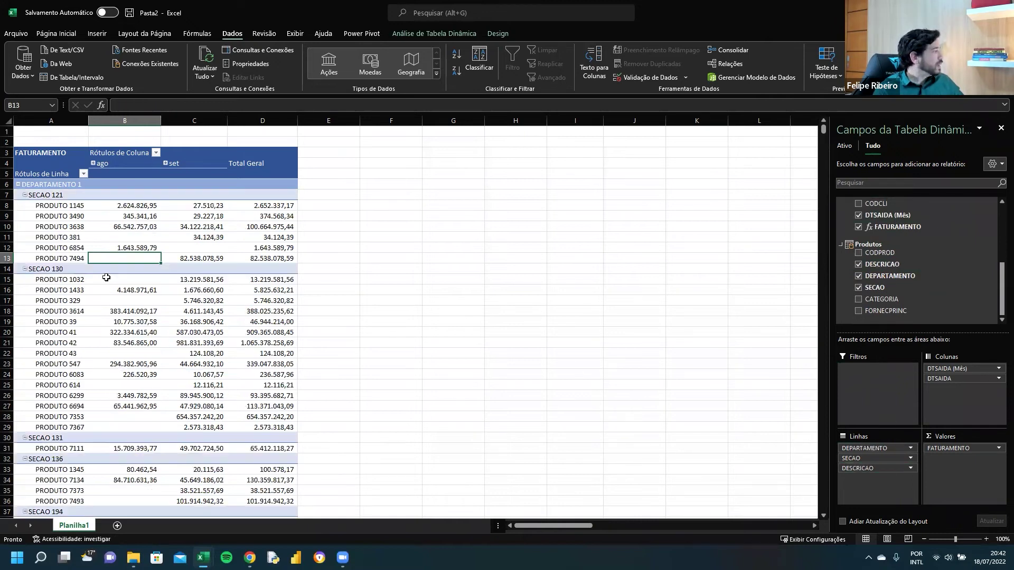
left_click(53, 207)
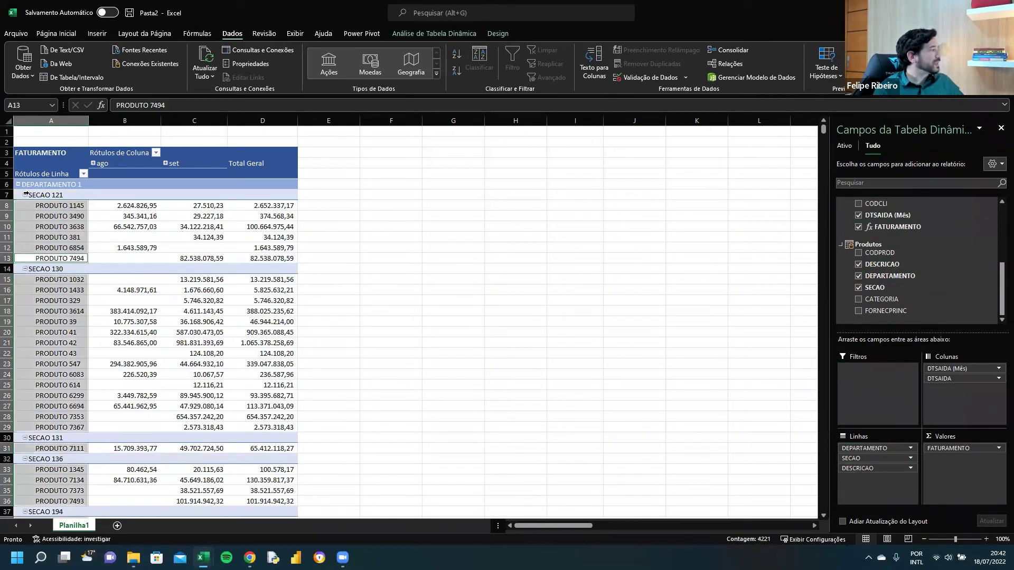
left_click(57, 221)
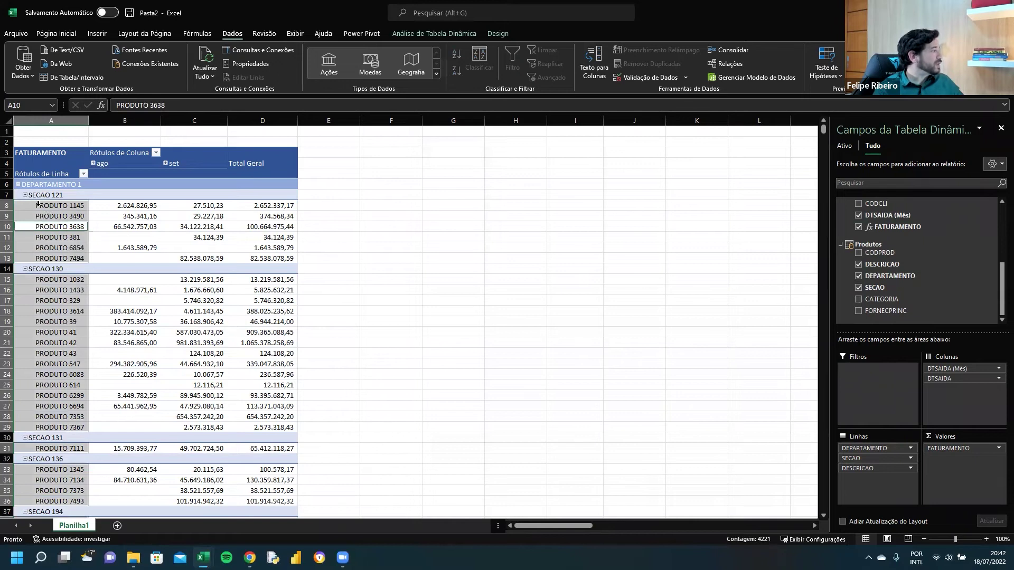
left_click(55, 217)
Collapse the entire SECAO field in the PivotTable so the product rows are hidden.
left_click(58, 188)
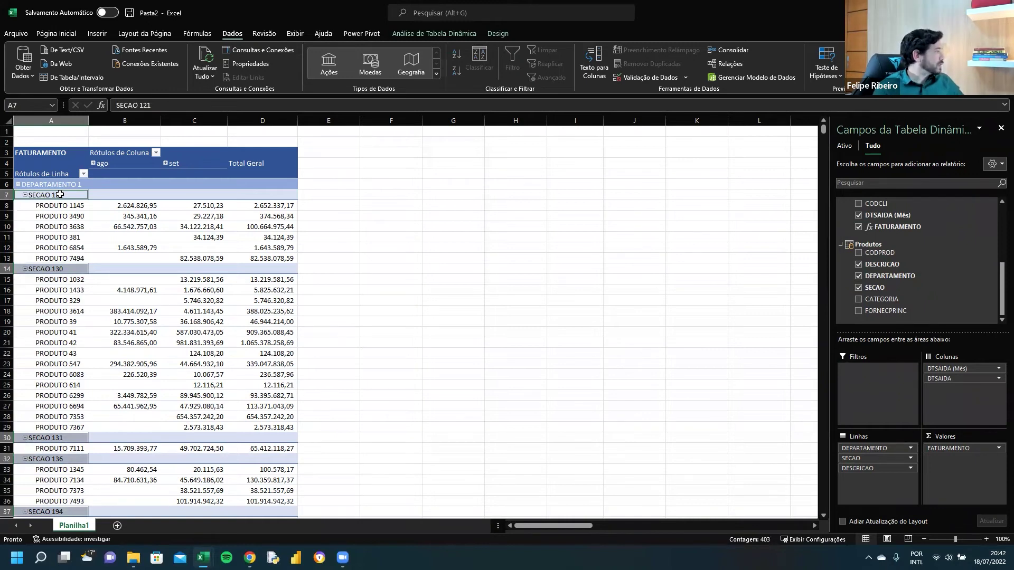
right_click(59, 195)
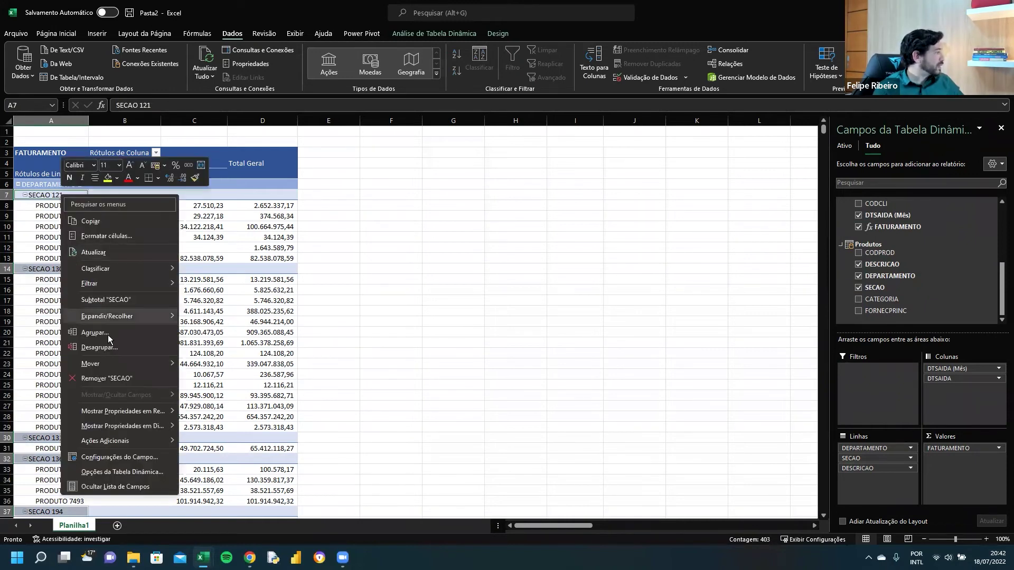
mouse_move(116, 318)
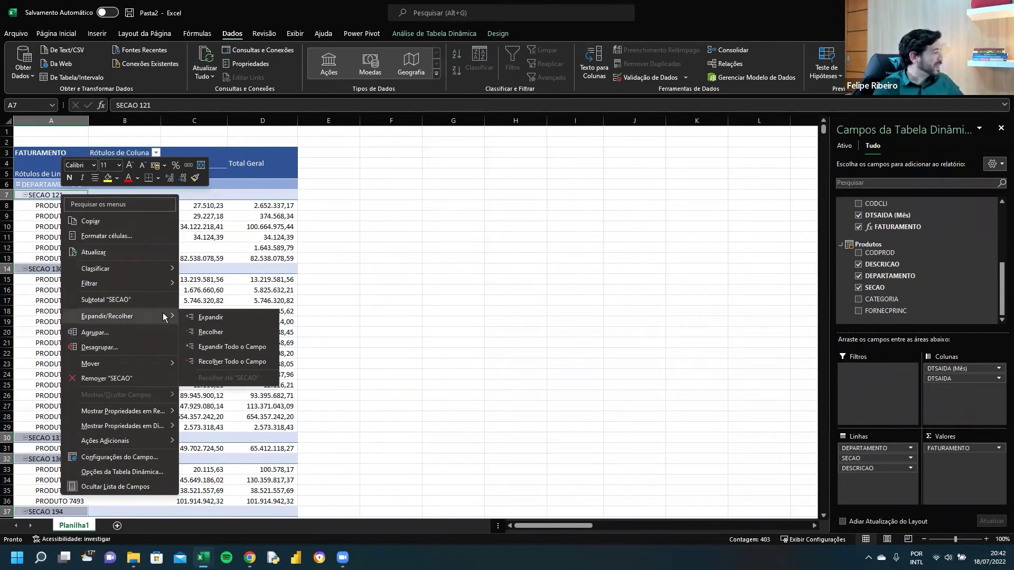
left_click(230, 361)
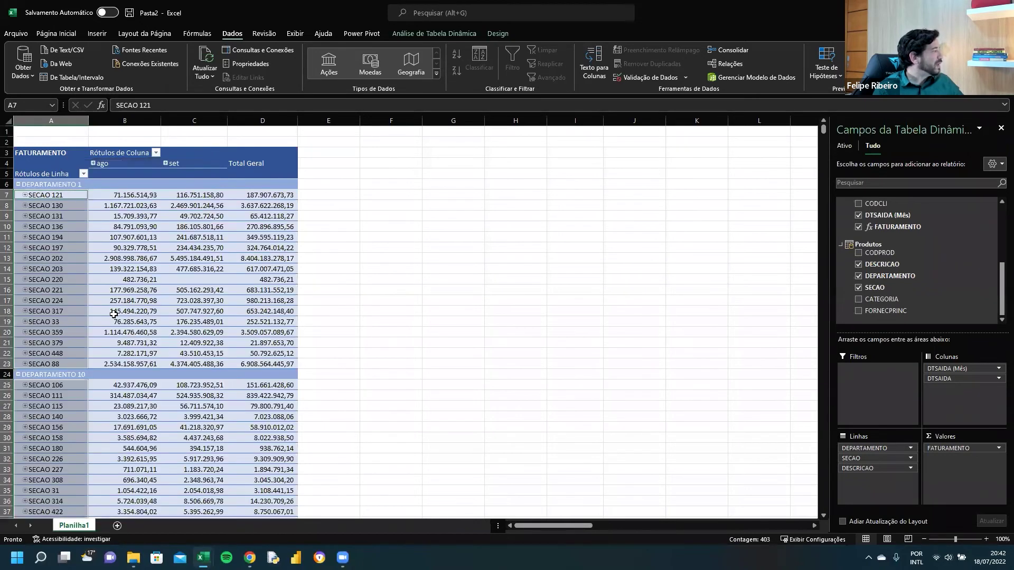
left_click(166, 269)
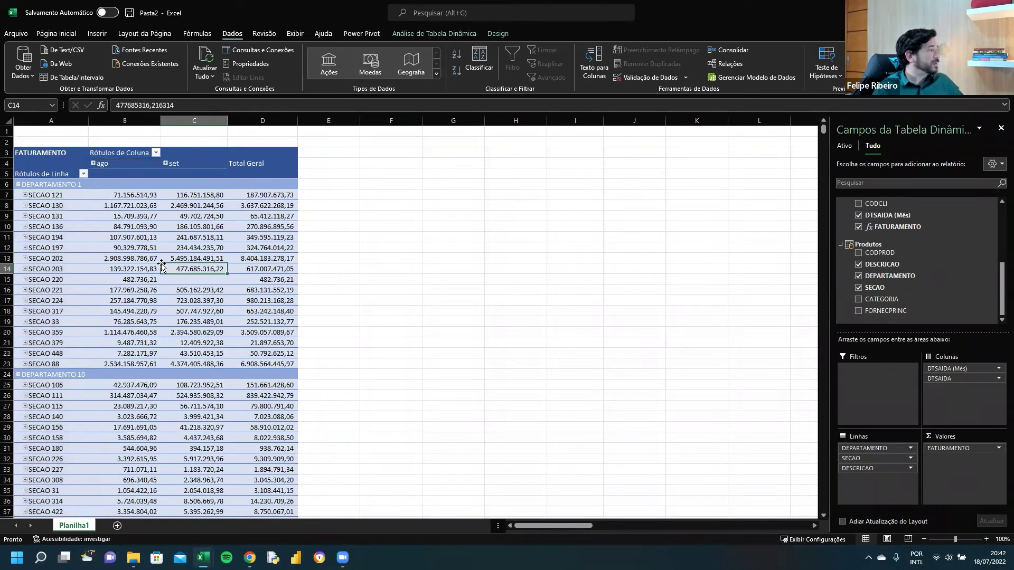
left_click(195, 236)
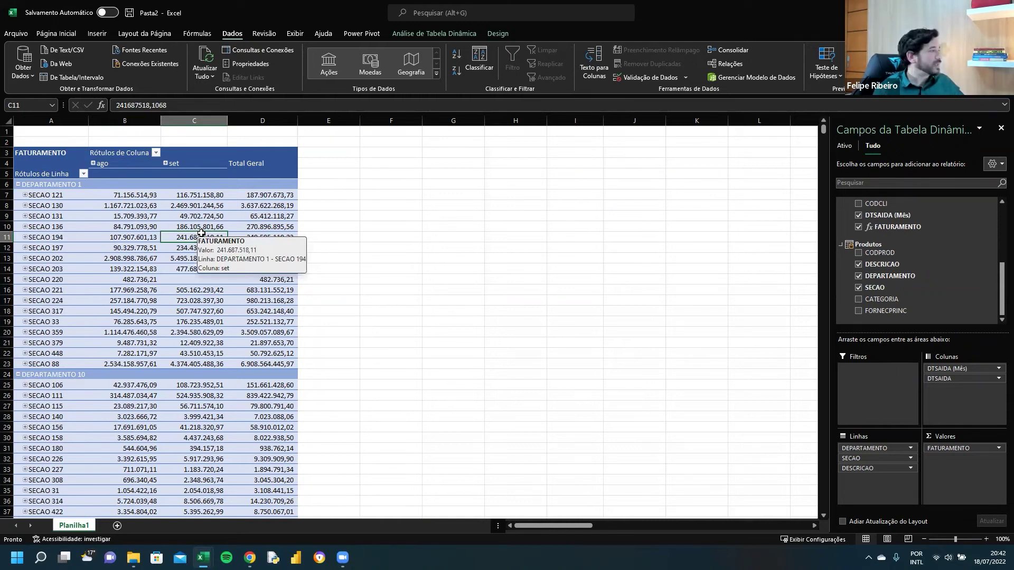
Apply a blue Média PivotTable style with a solid blue header and light blue department rows.
left_click(174, 216)
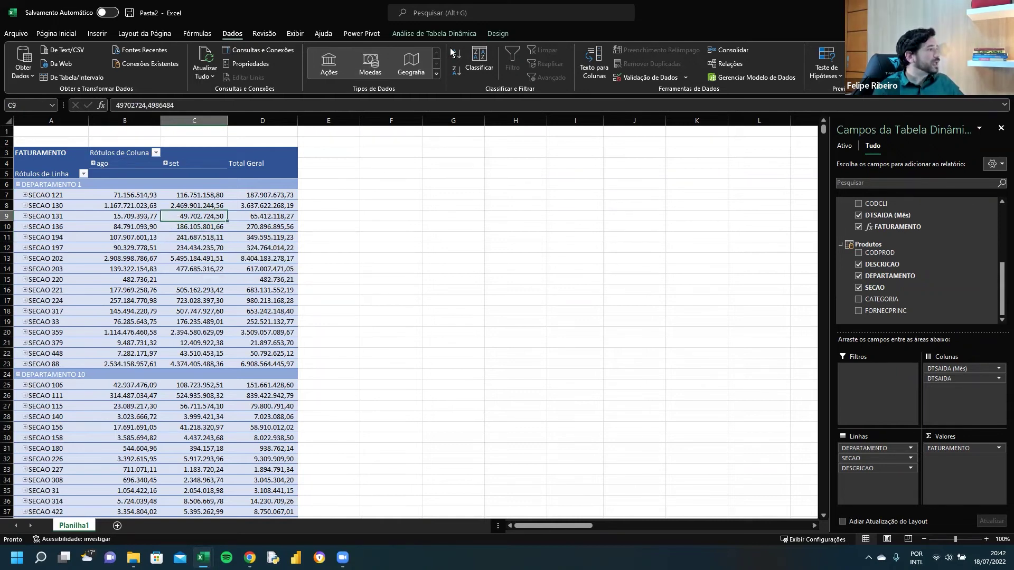
left_click(504, 33)
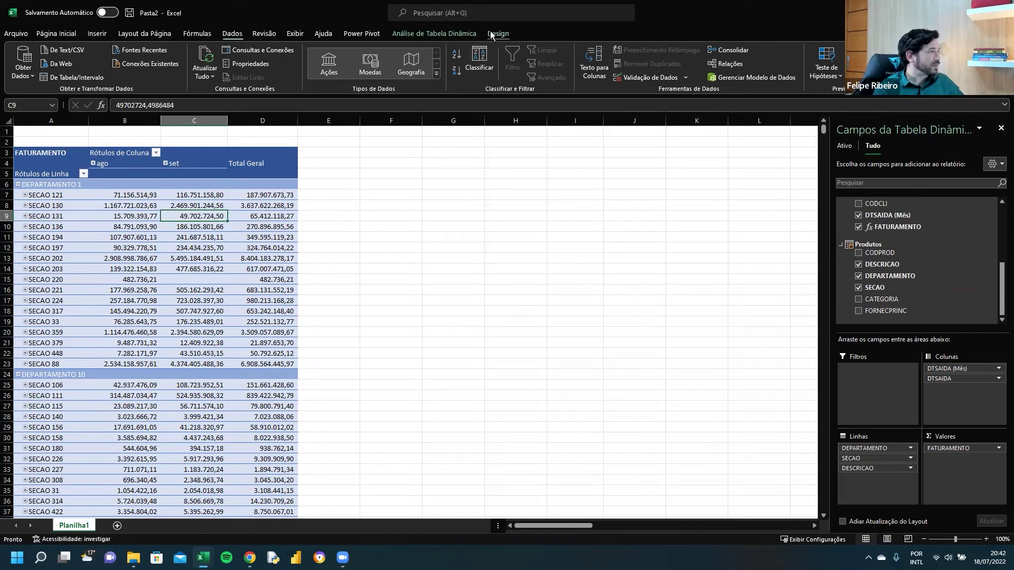
left_click(555, 75)
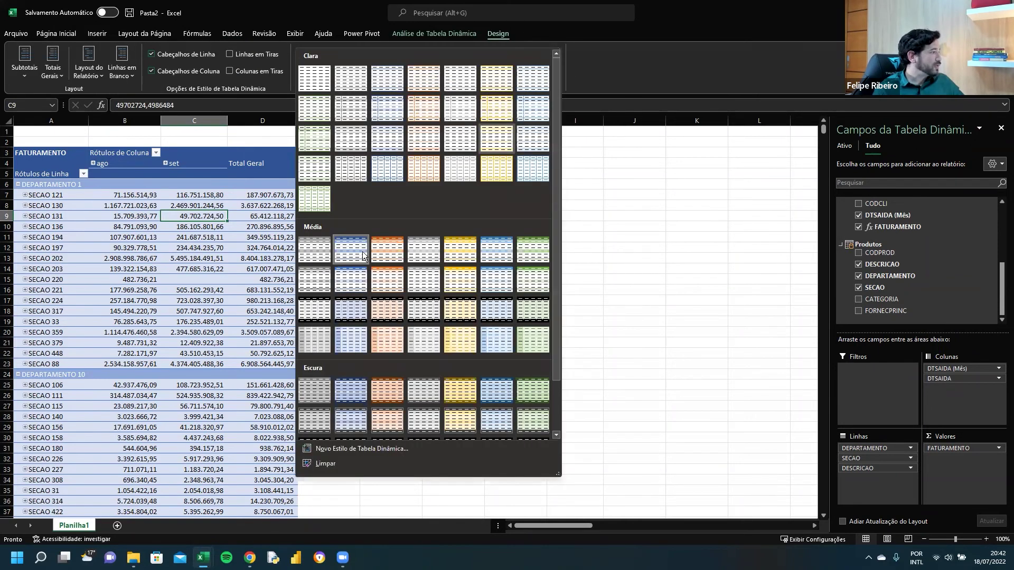
left_click(352, 277)
left_click(433, 218)
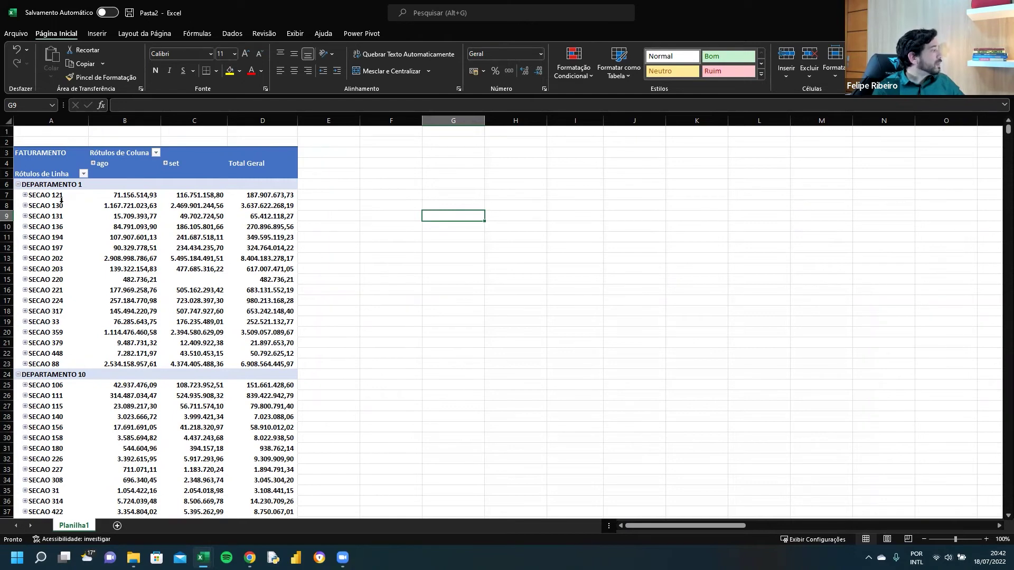
Collapse the entire DEPARTAMENTO field and look through the department totals down to Total Geral.
left_click(59, 184)
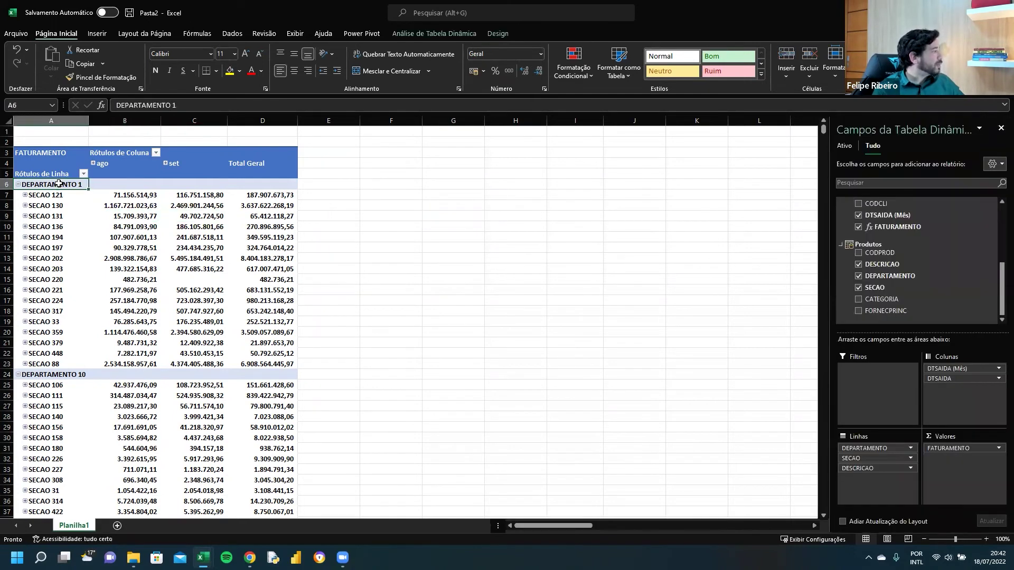
left_click(58, 177)
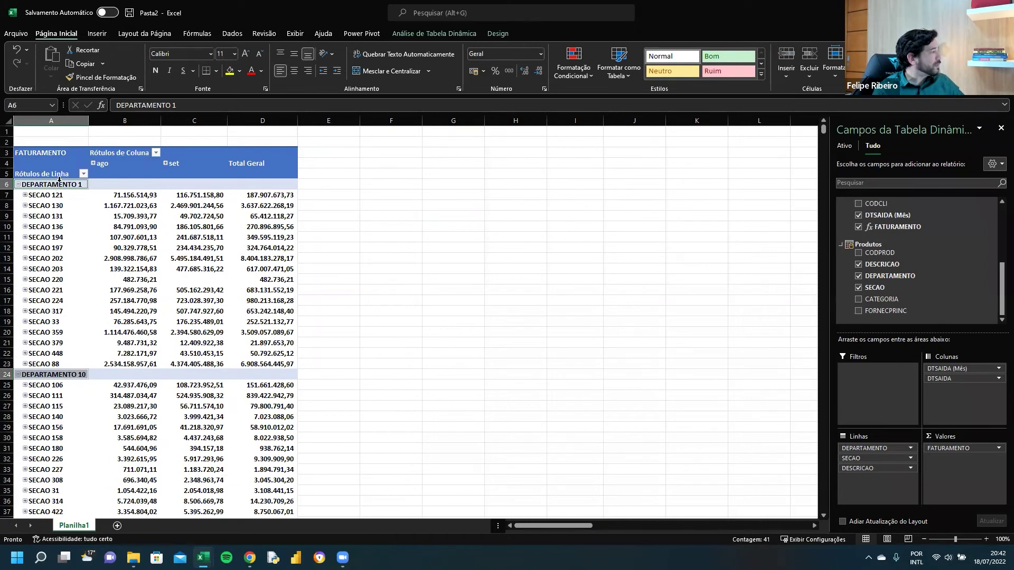
left_click(58, 178)
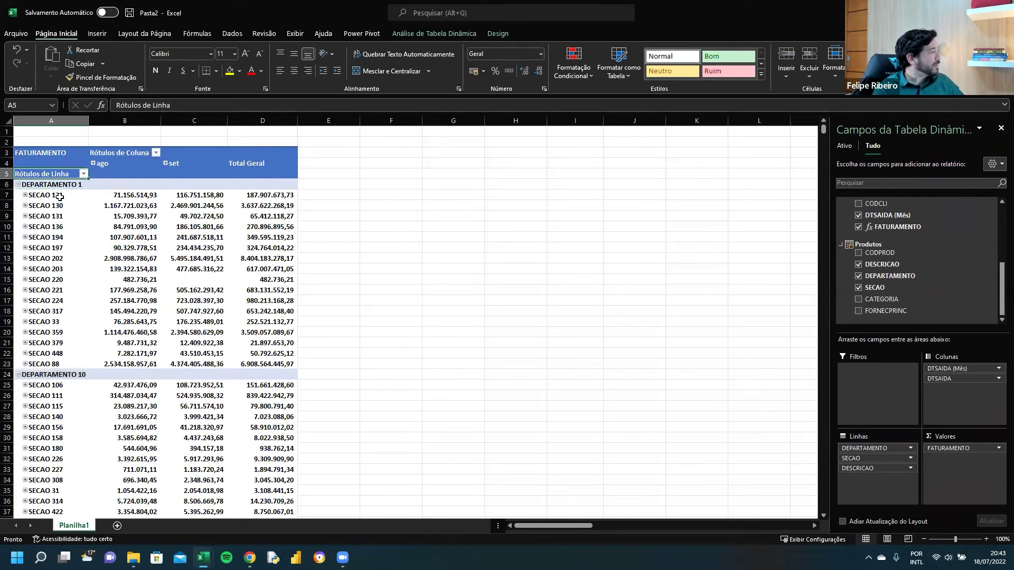
left_click(60, 178)
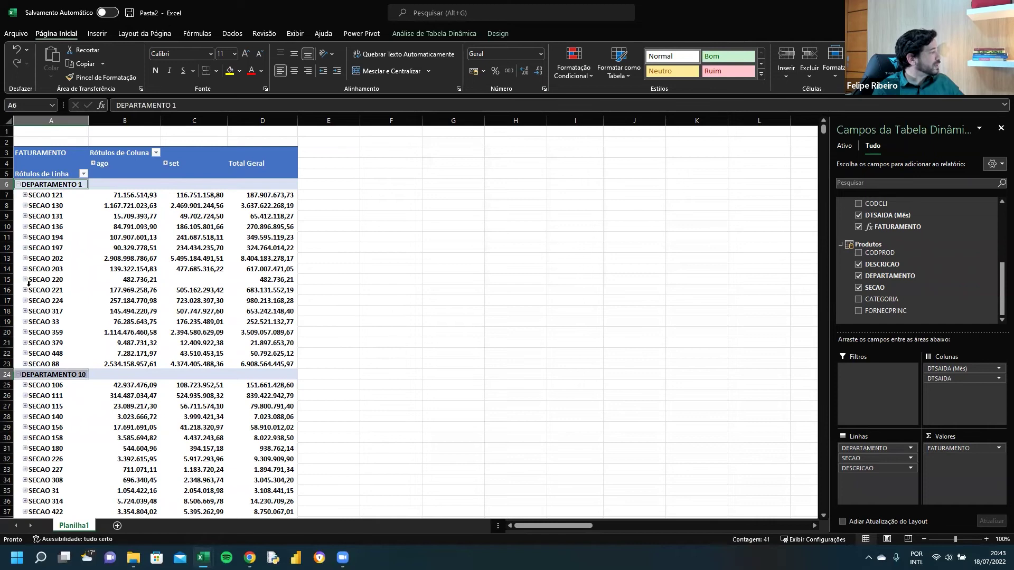
scroll(71, 356, "down", 12)
scroll(70, 374, "up", 12)
right_click(49, 184)
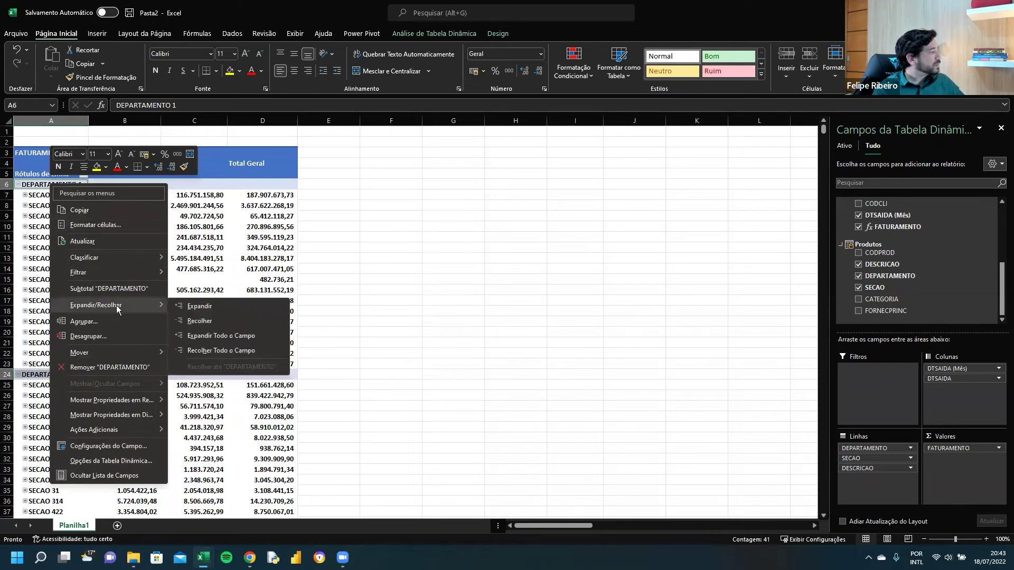
left_click(203, 351)
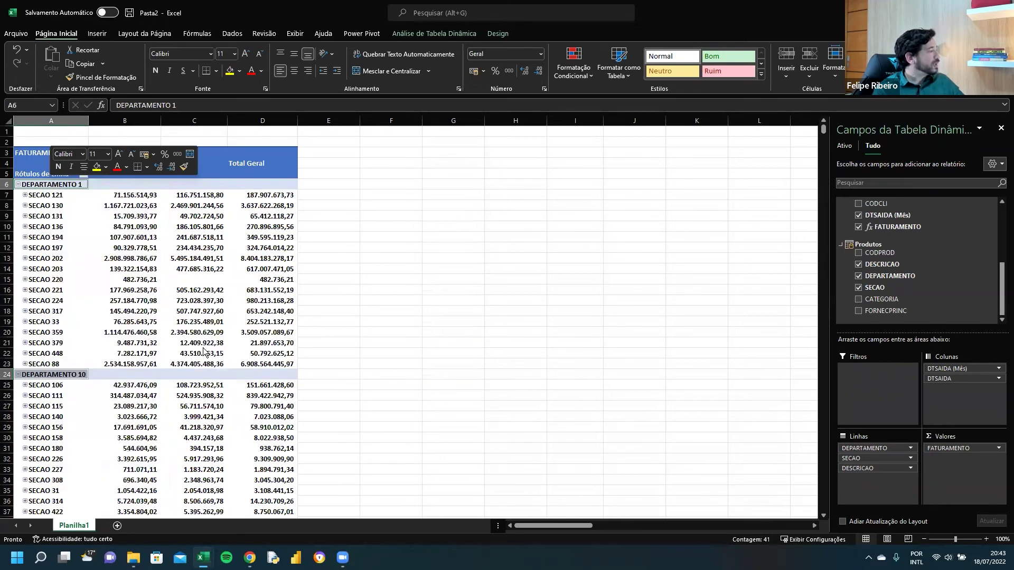
scroll(91, 290, "down", 10)
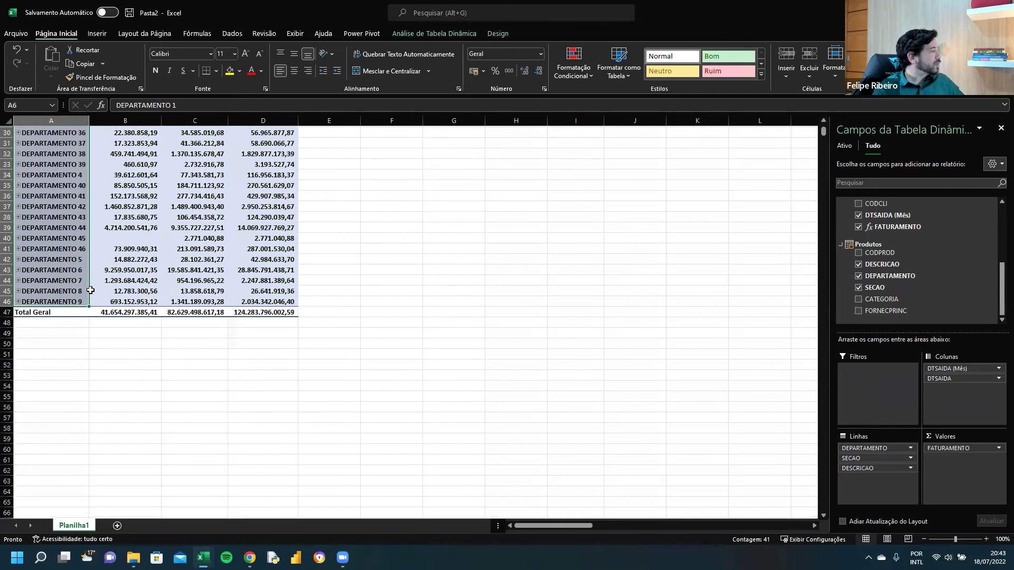
scroll(90, 290, "up", 10)
Expand the entire DEPARTAMENTO field in the PivotTable and look through the sections under each department.
left_click(52, 183)
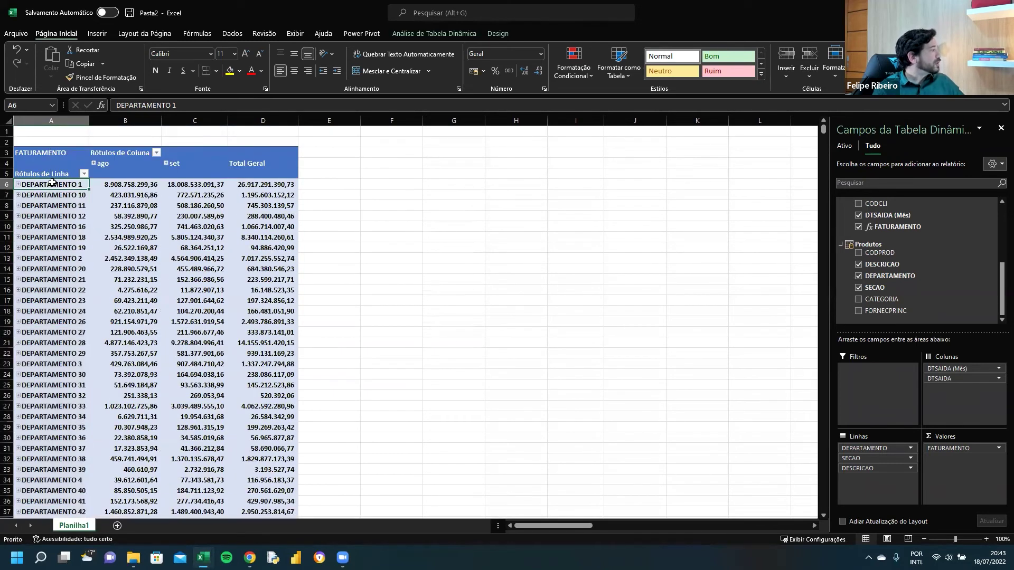
left_click(52, 178)
right_click(54, 183)
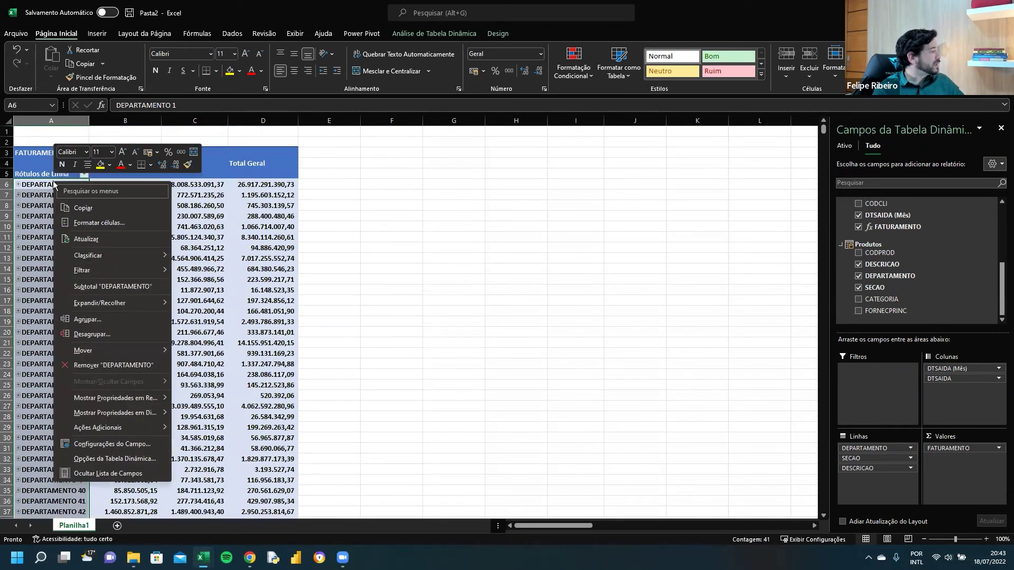
mouse_move(133, 298)
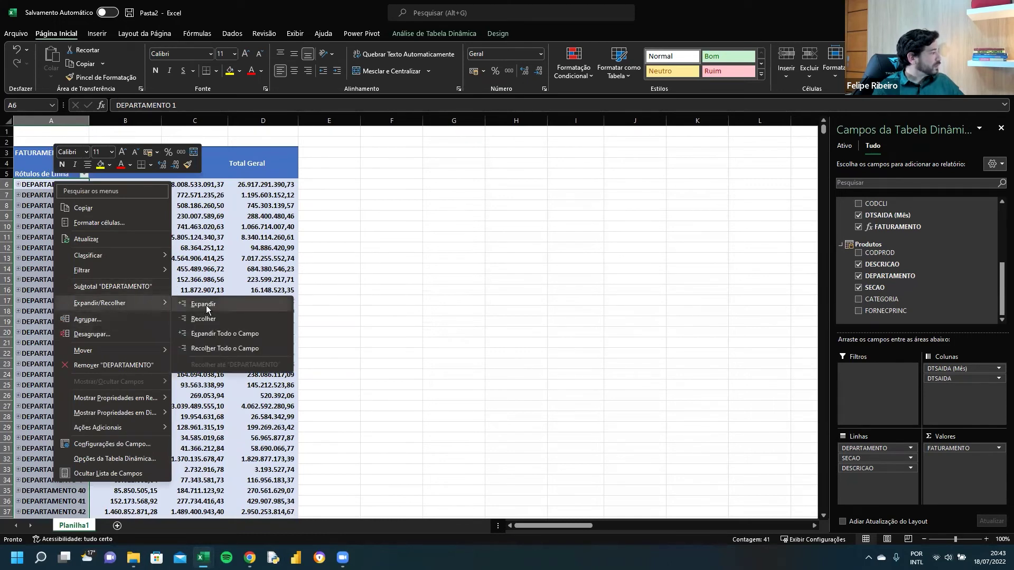
left_click(220, 334)
scroll(90, 388, "down", 5)
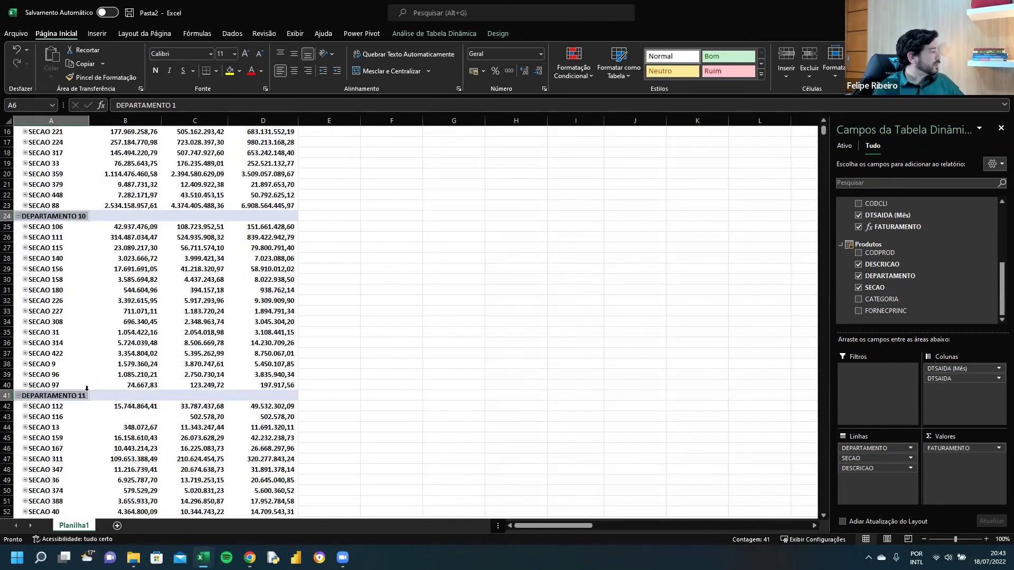
scroll(81, 379, "up", 5)
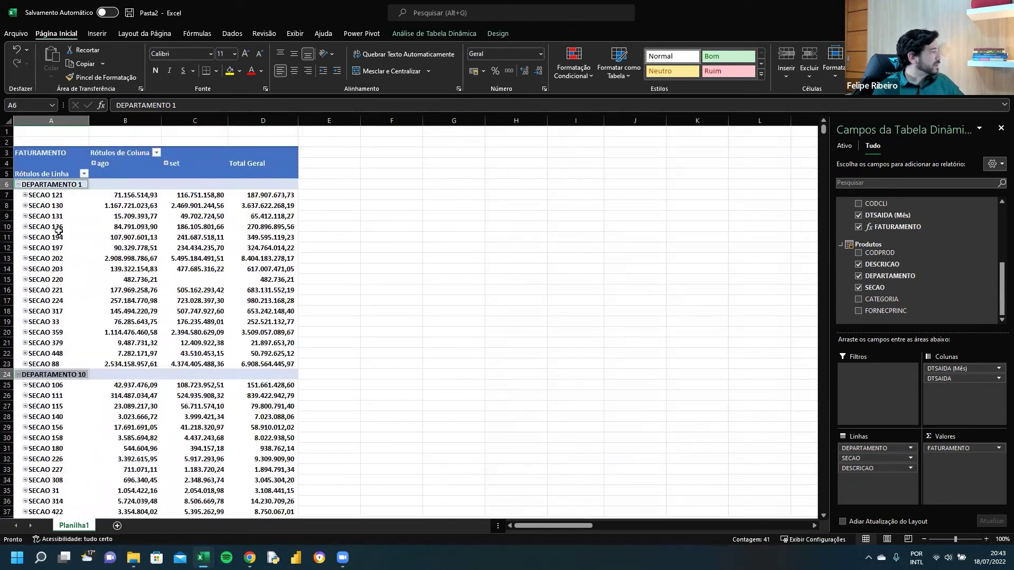
Expand the entire SECAO field so the products are listed under every section, and check their ago and set values.
left_click(51, 195)
left_click(47, 189)
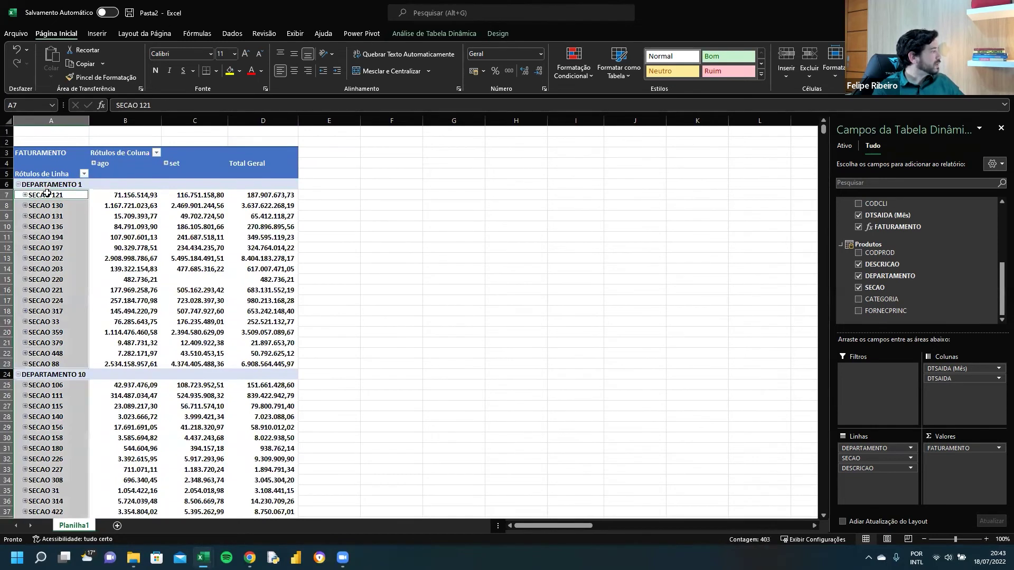
right_click(47, 193)
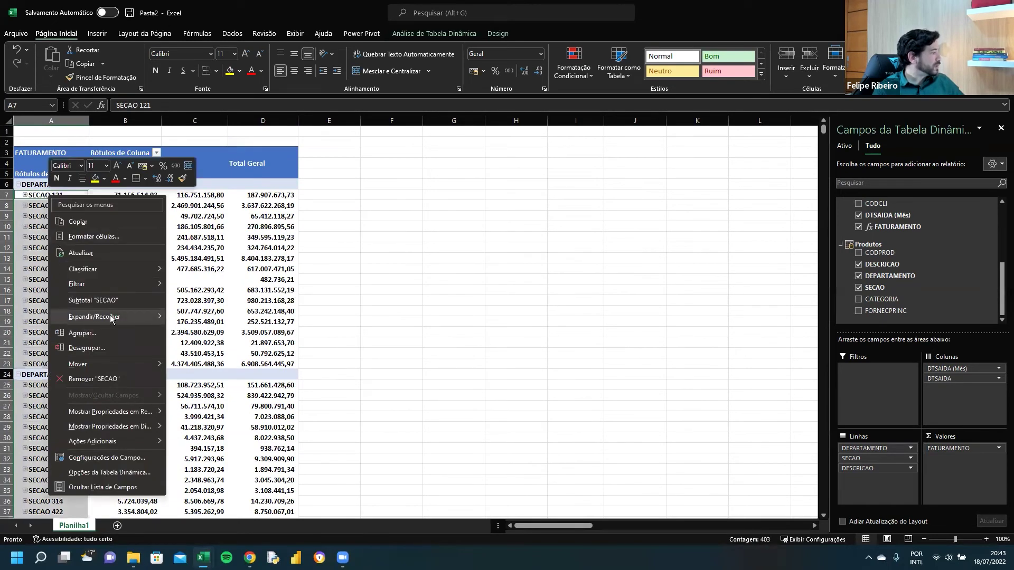
mouse_move(111, 317)
left_click(211, 352)
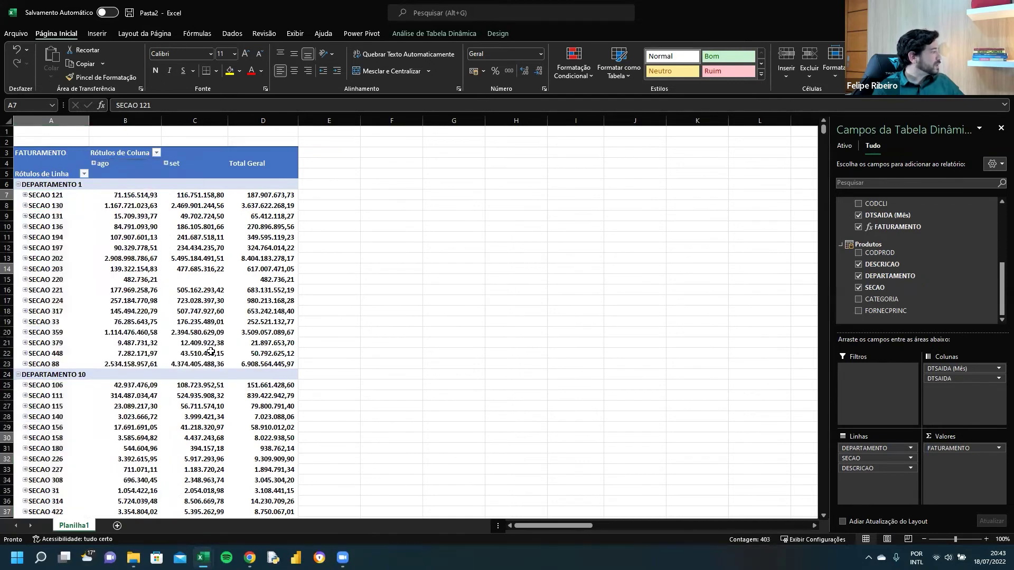
left_click(125, 311)
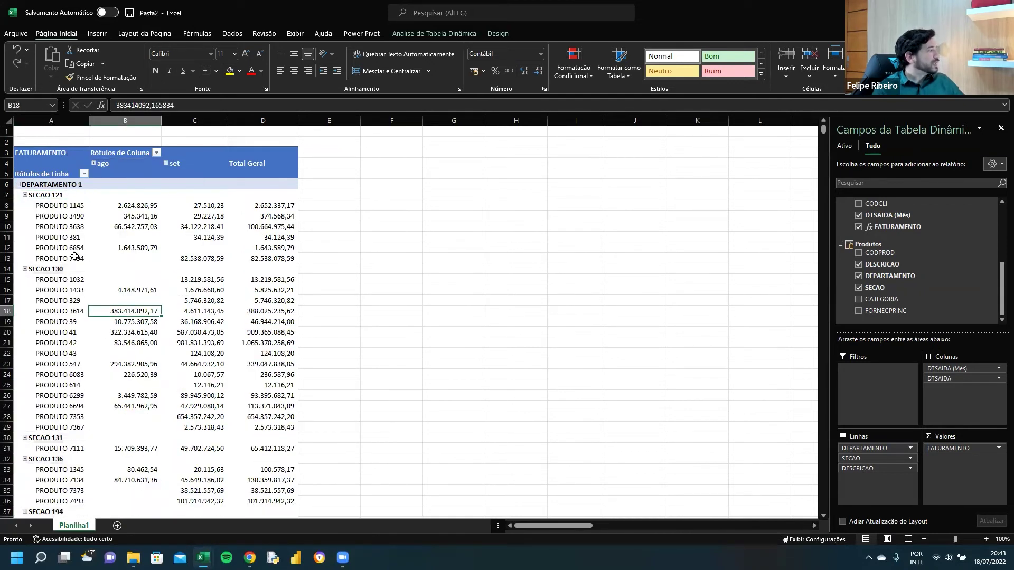
mouse_move(116, 250)
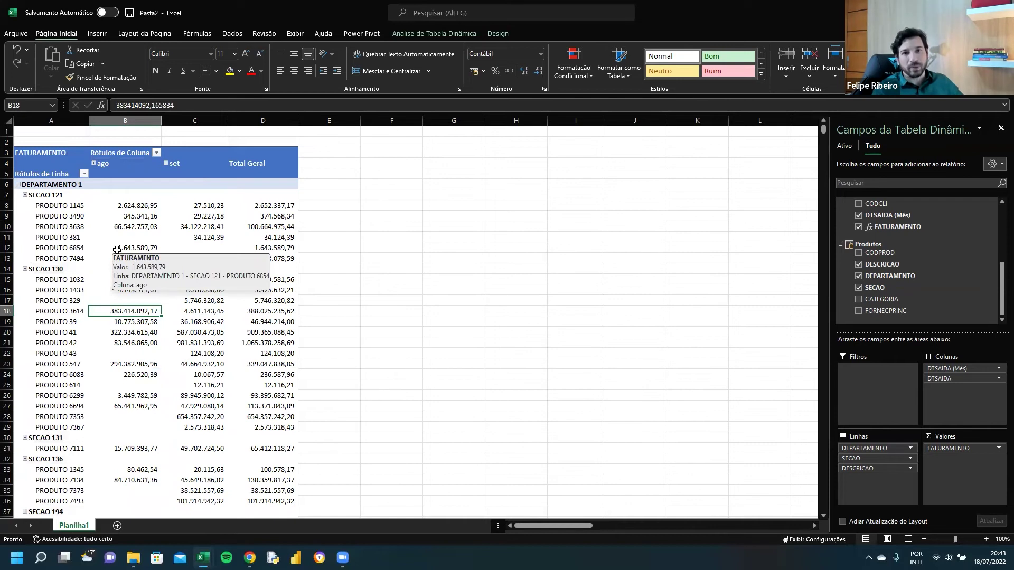
left_click(204, 221)
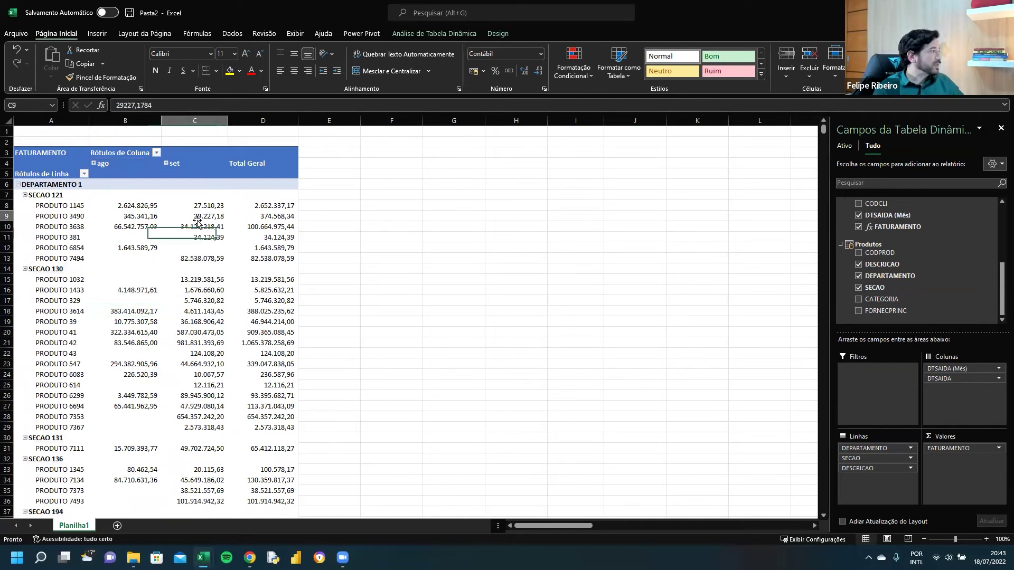
left_click(95, 165)
left_click(95, 165)
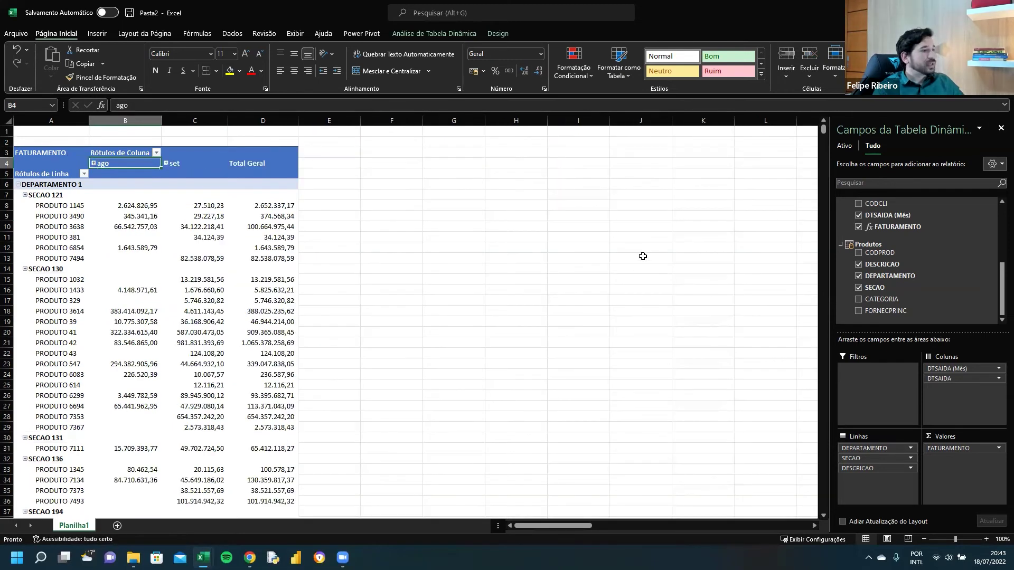
Add the RCA and CODFILIAL fields from Base Vendas as report filters, with CODFILIAL above RCA.
scroll(902, 236, "up", 2)
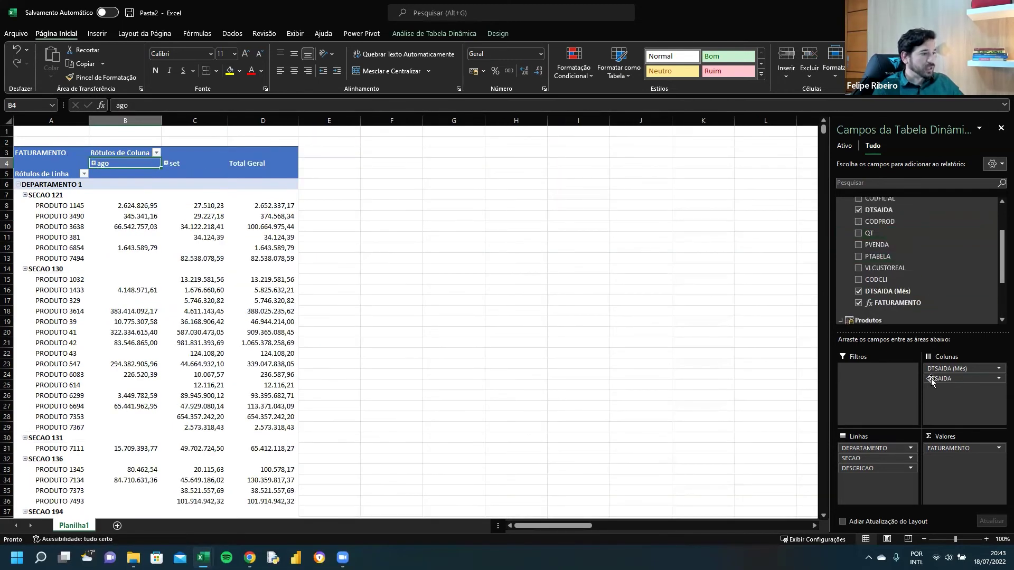
scroll(892, 251, "up", 2)
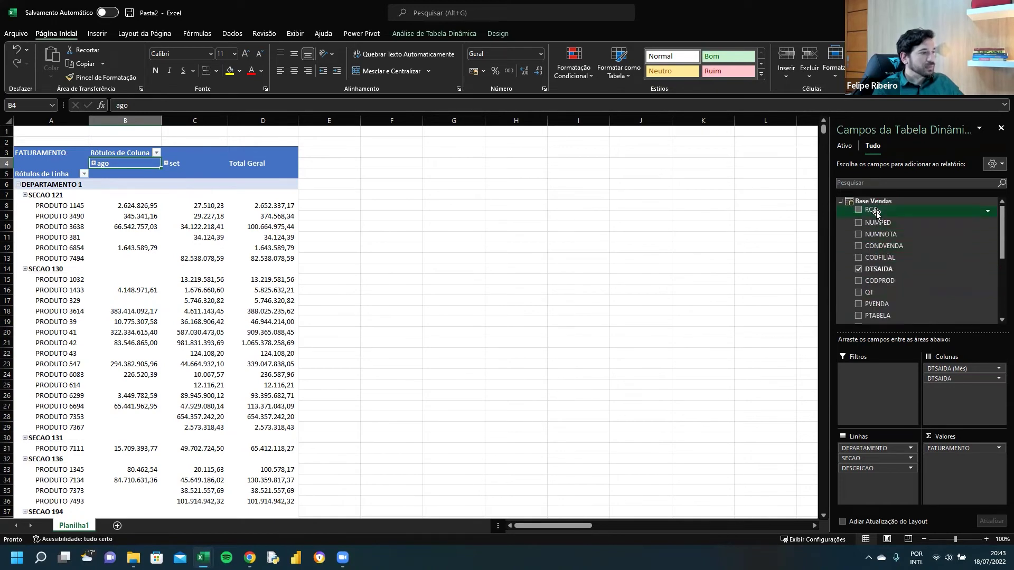
left_click_drag(877, 211, 866, 379)
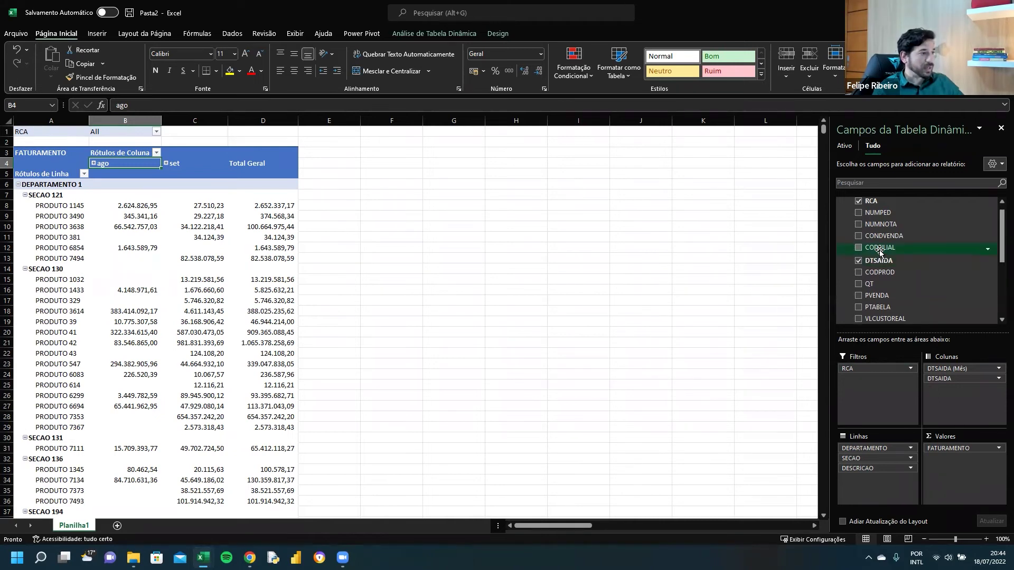
left_click_drag(881, 254, 874, 366)
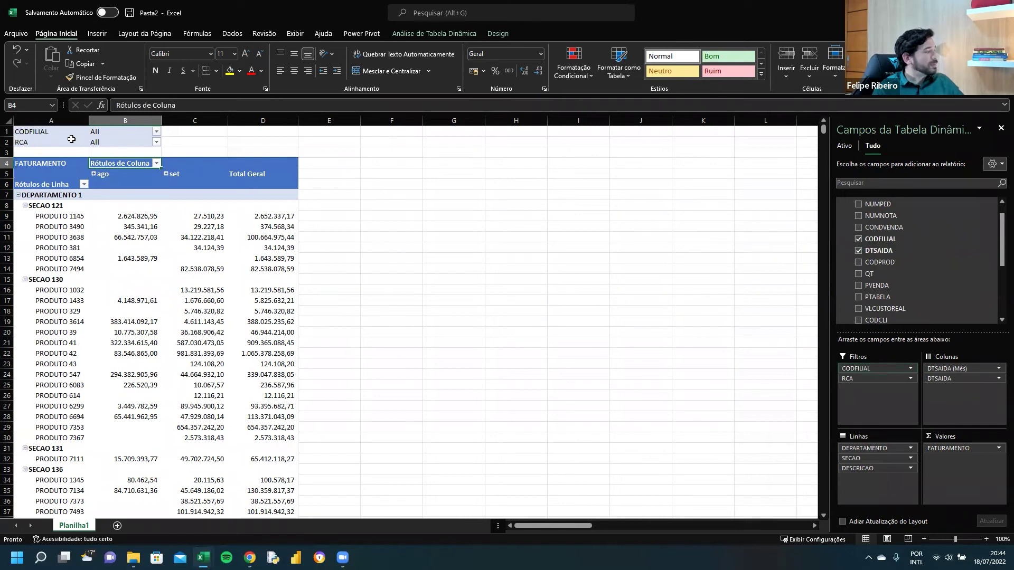
scroll(866, 256, "up", 1)
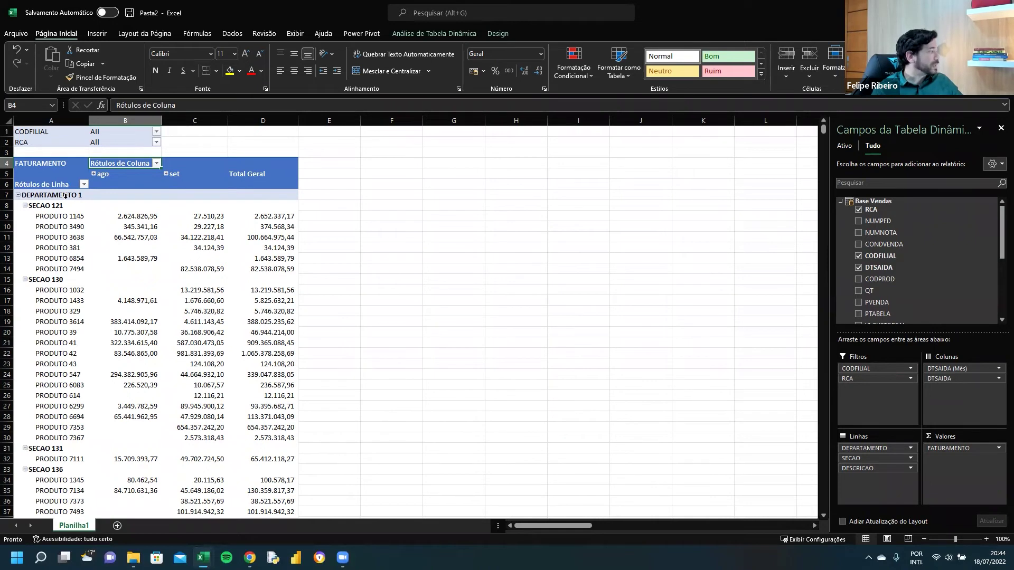
Allow multiple items in the CODFILIAL filter, toggle branches 1 and 2, and apply the selection to the PivotTable.
left_click(156, 133)
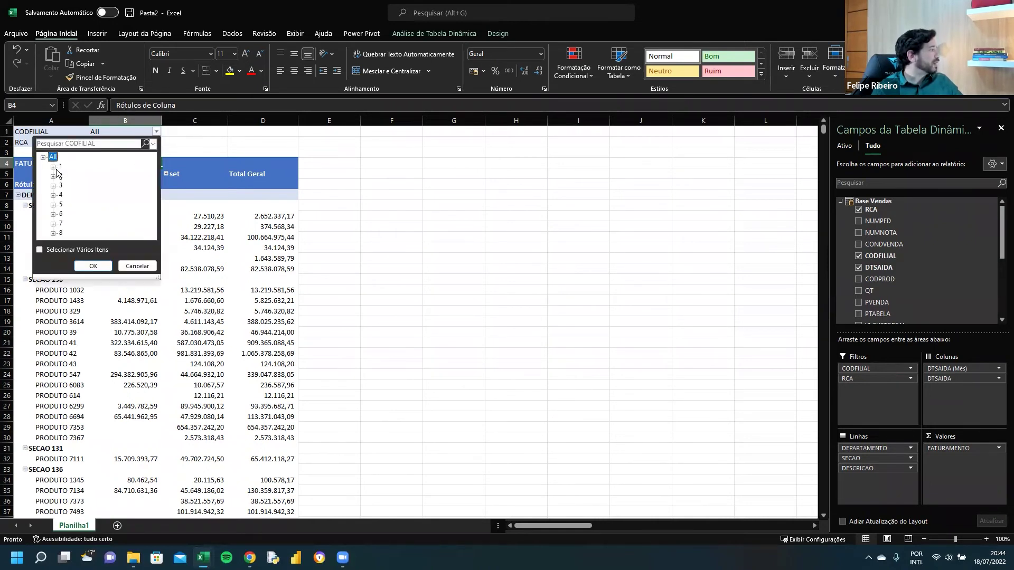
left_click(41, 250)
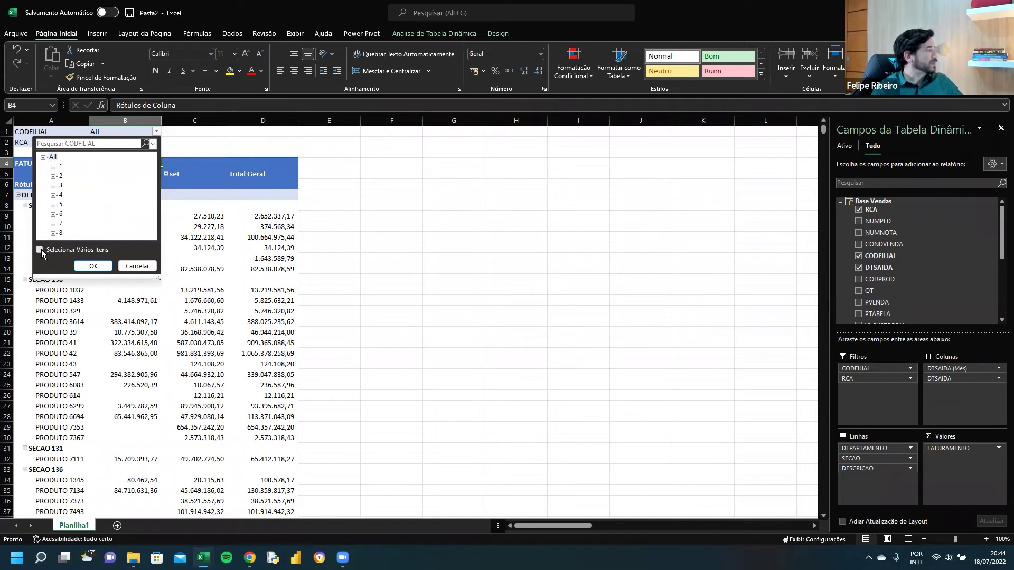
left_click(61, 166)
left_click(61, 176)
left_click(89, 265)
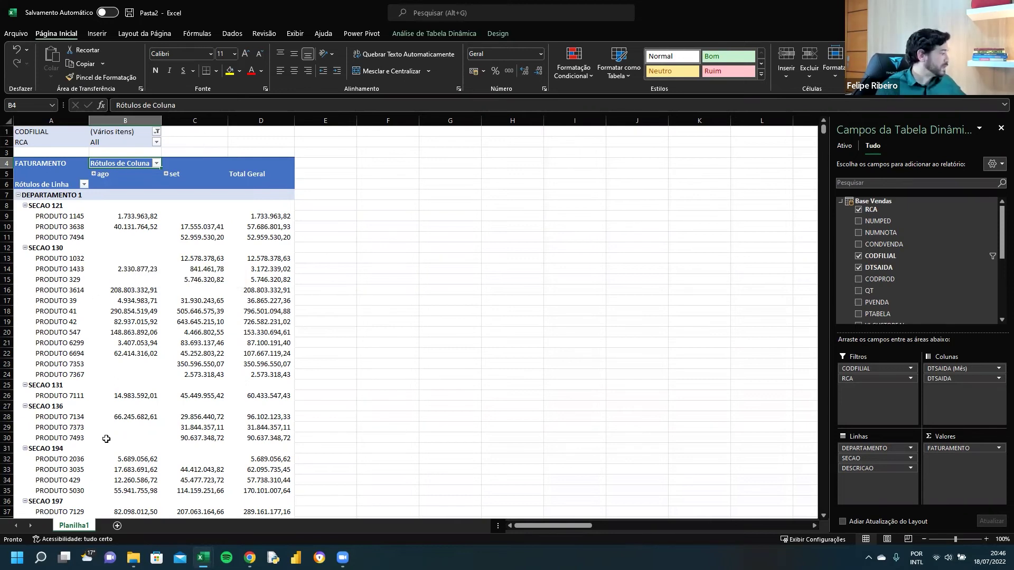
Look at the source files in the Aula EXCEL folder and the Aula Excel workbook, and return to the Pasta2 workbook.
left_click(203, 558)
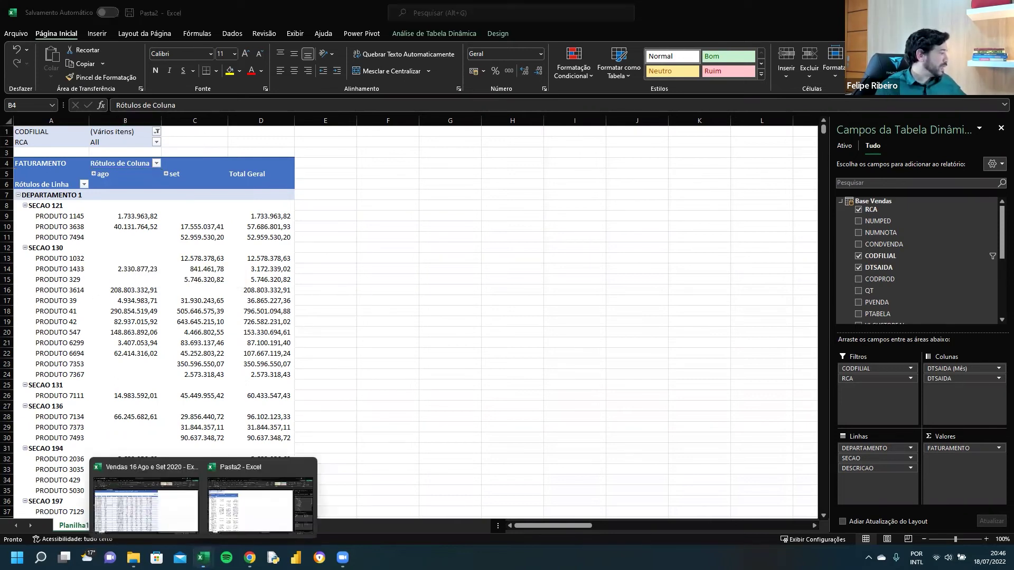
left_click(133, 557)
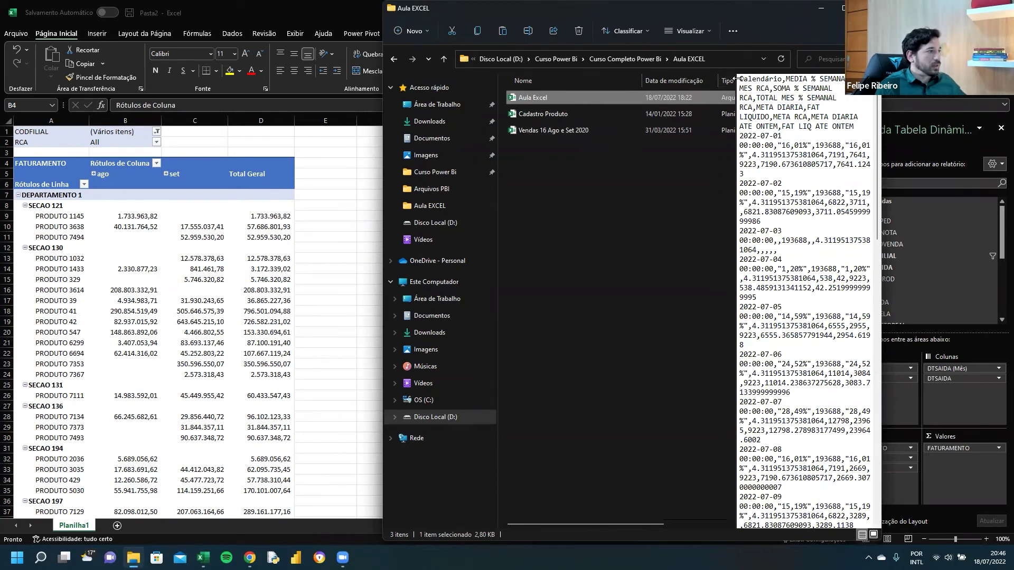
key("alt+Tab")
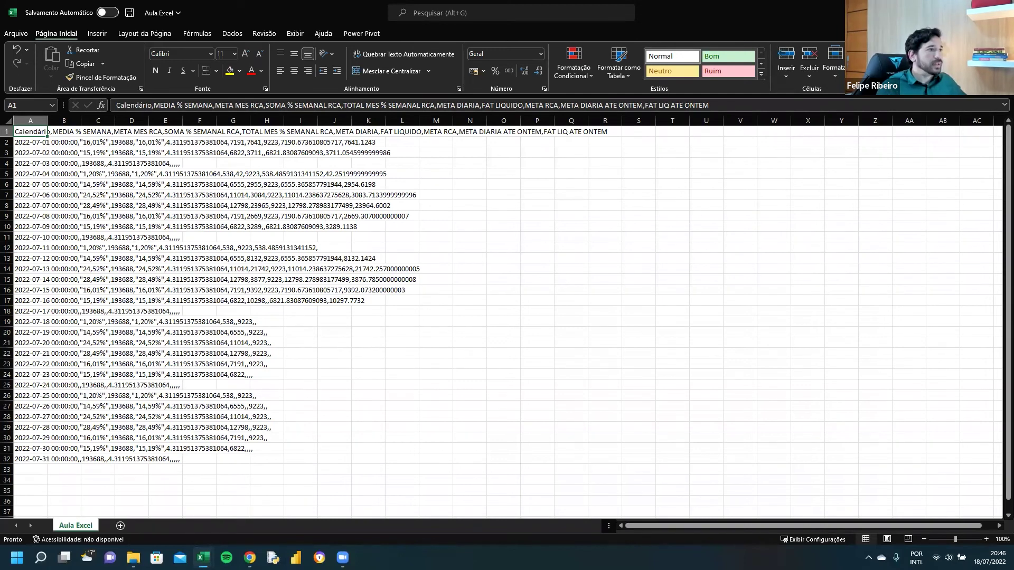
key("alt+Tab")
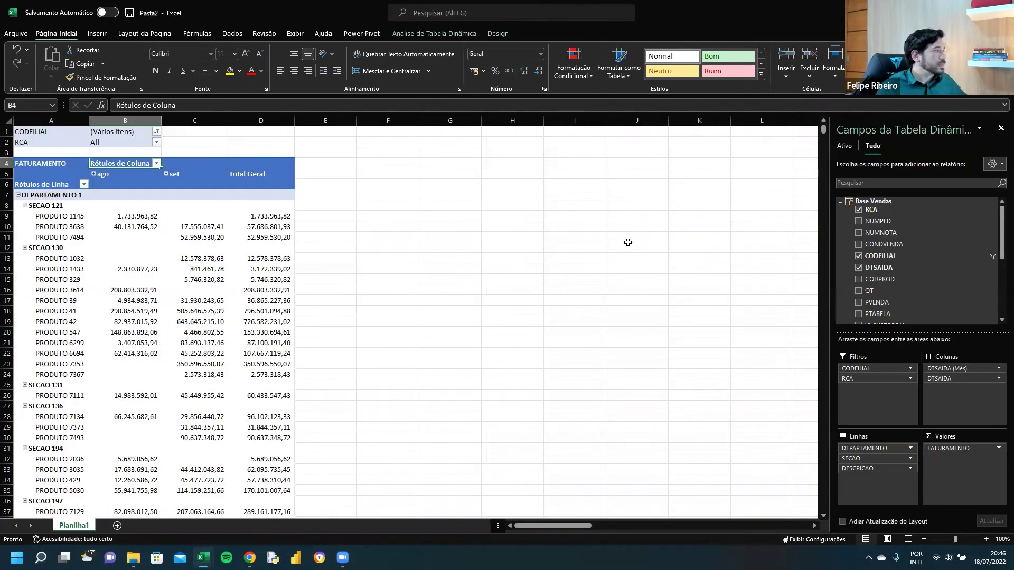
Look over the workbook's data tools and the Atualizar Tudo refresh options for updating the imported sources.
left_click(235, 236)
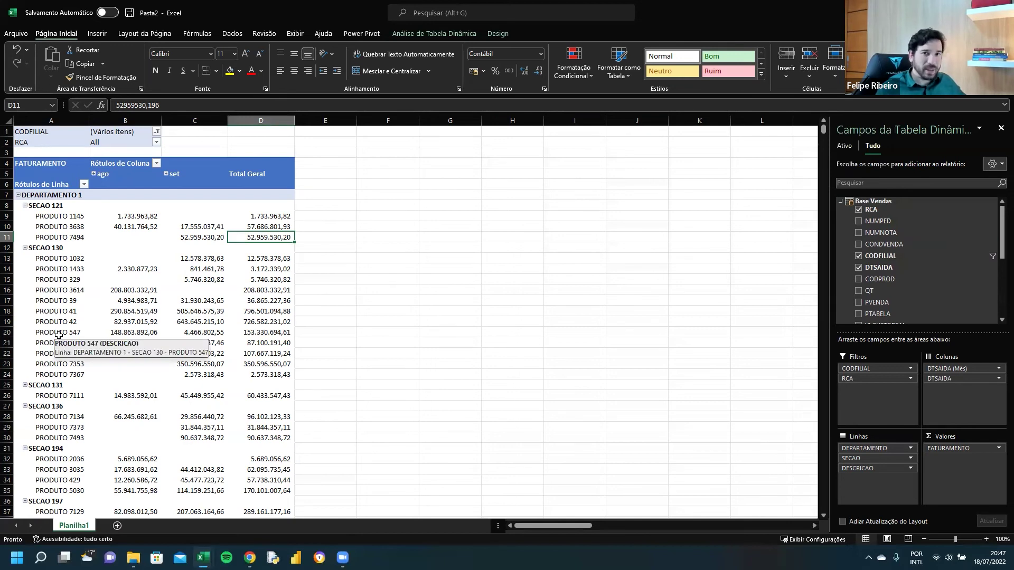
left_click(95, 33)
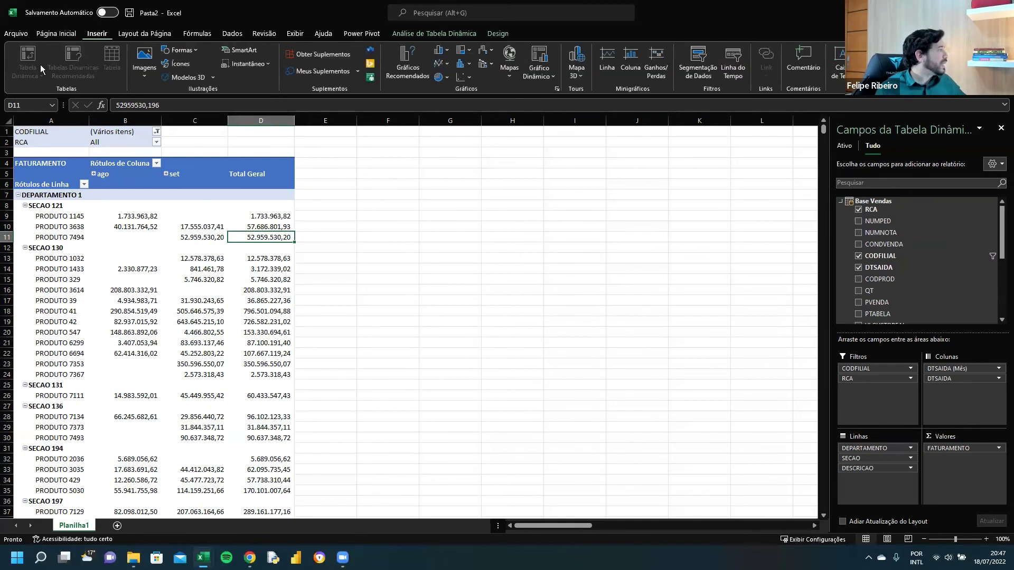
left_click(232, 33)
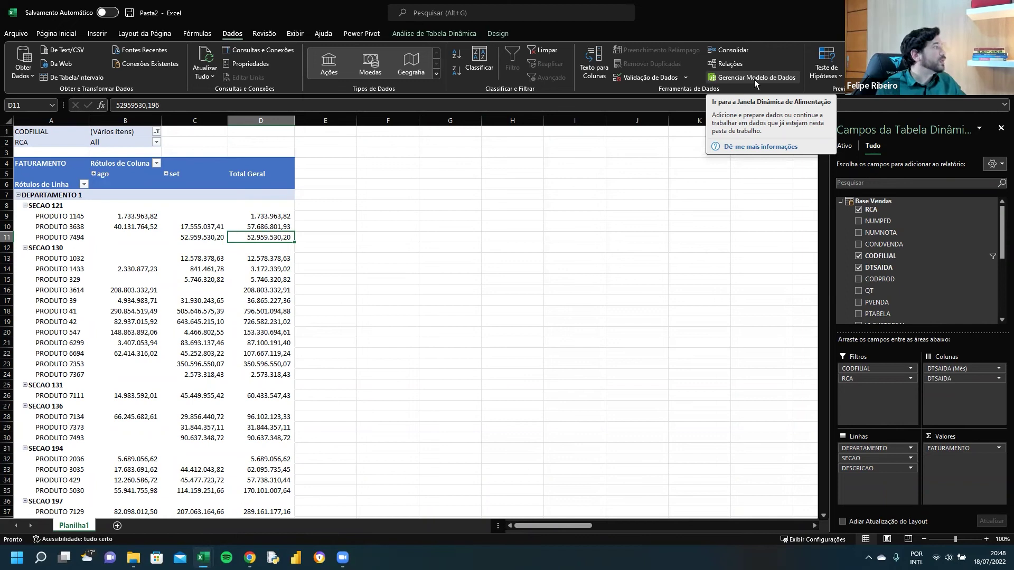
left_click(204, 59)
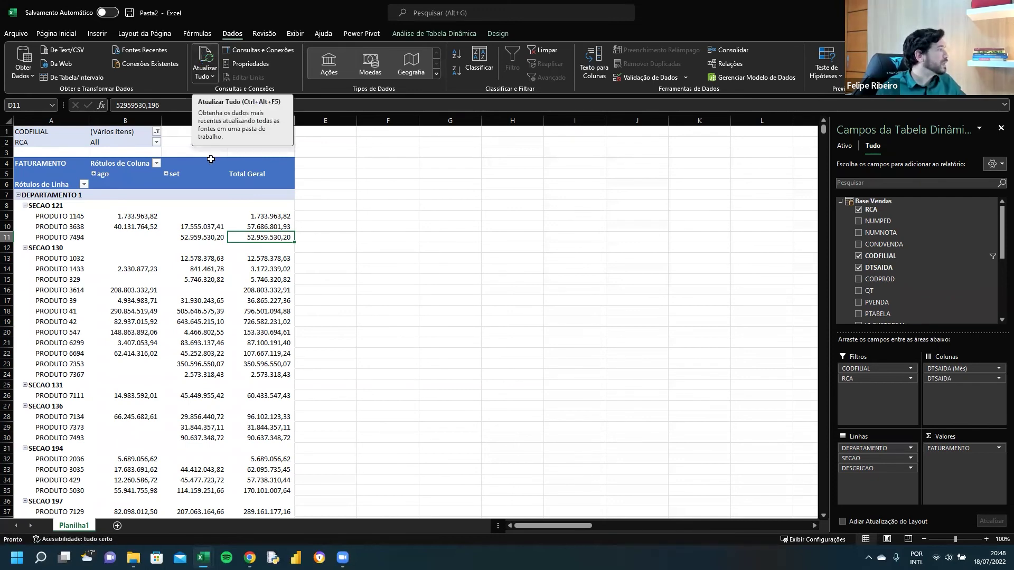
left_click(234, 280)
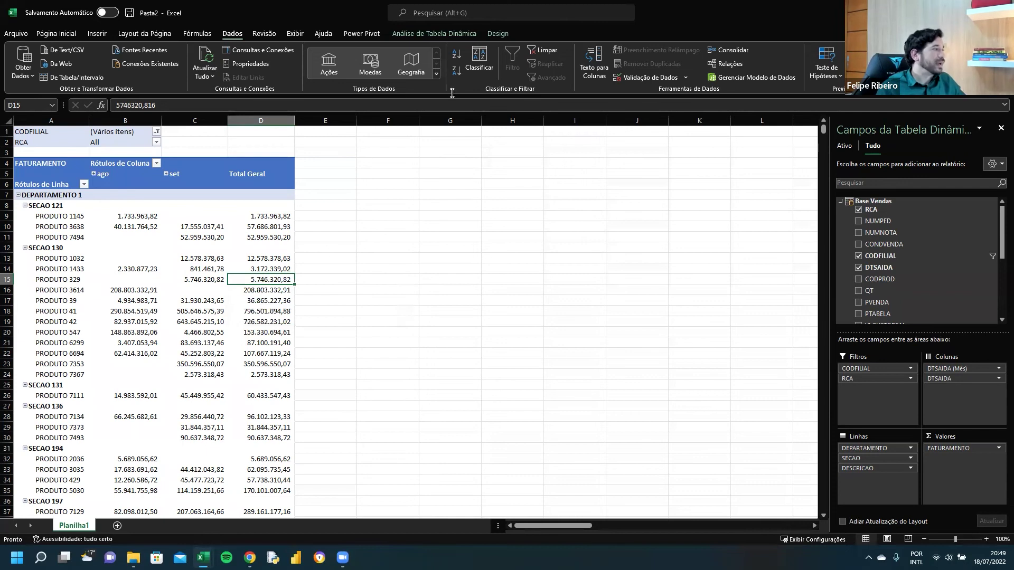
left_click(206, 75)
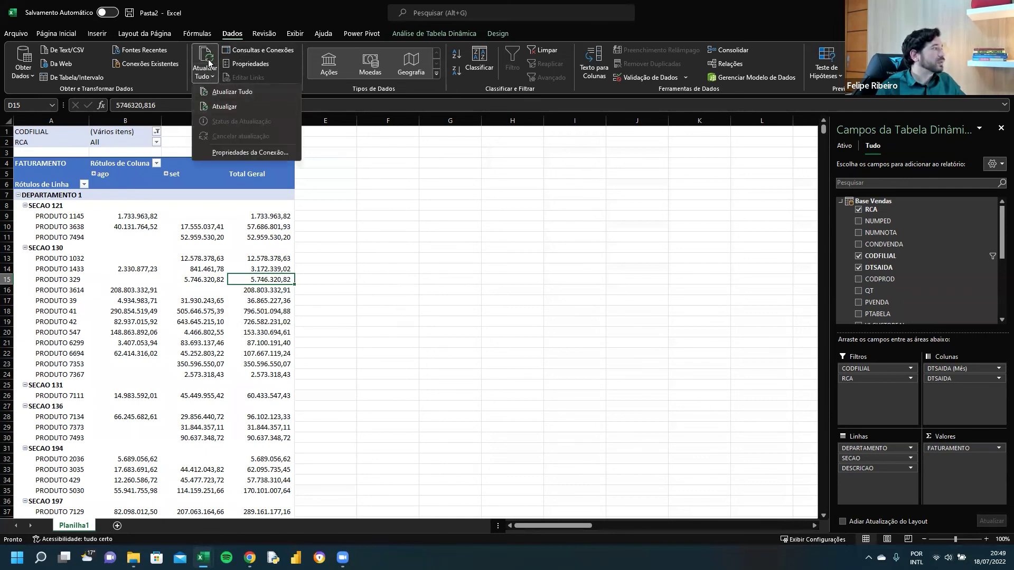
left_click(397, 217)
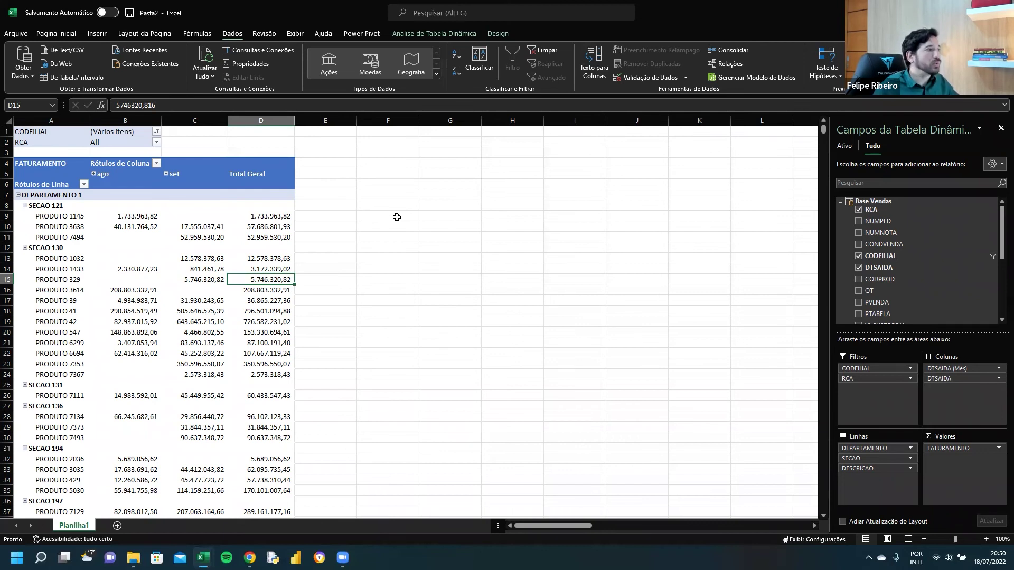
Open the workbook's data model for management in Power Pivot.
left_click(718, 78)
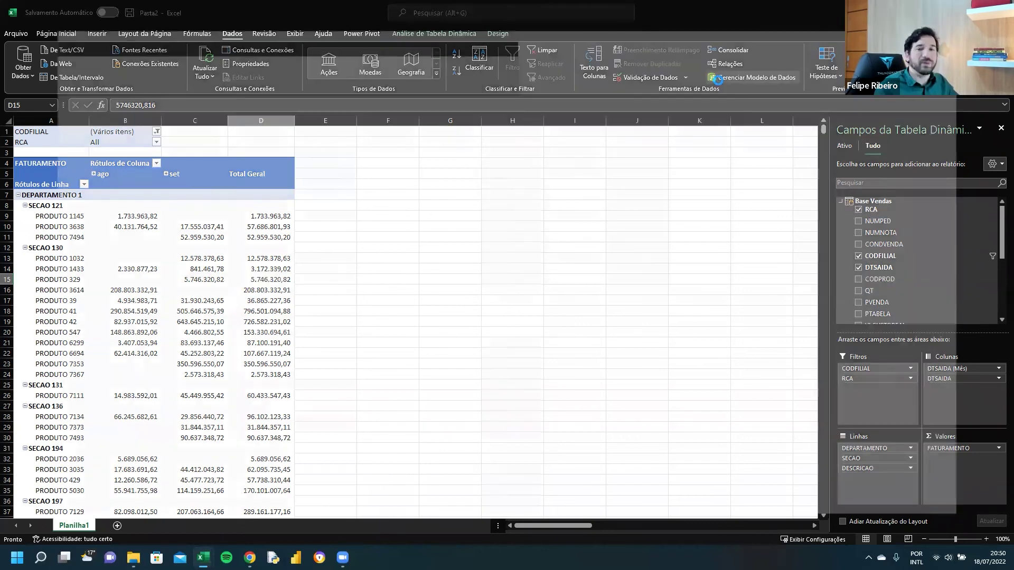